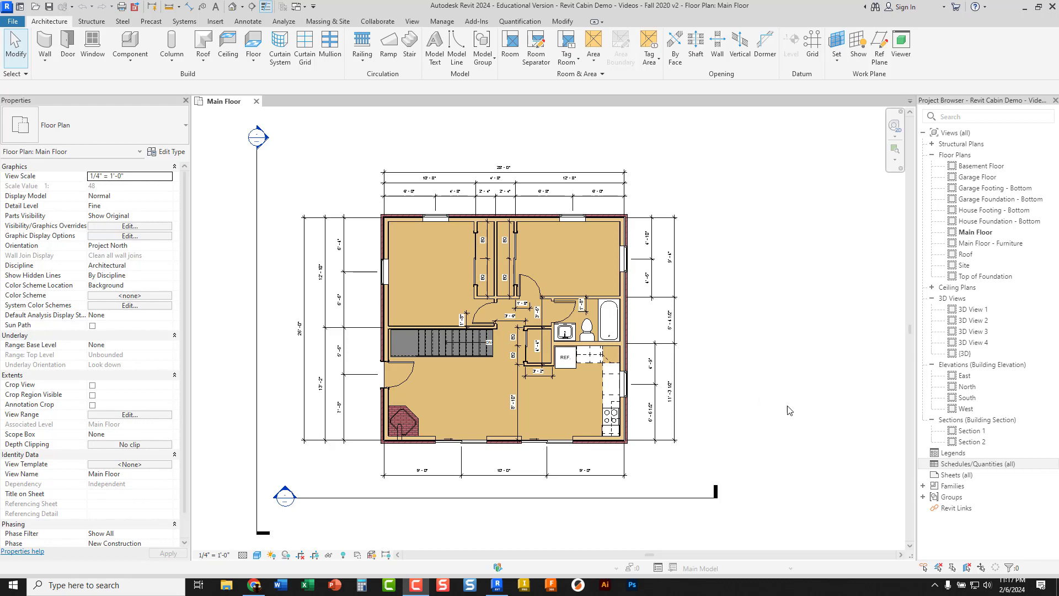
Create a new building component schedule for the Doors category
right_click(959, 465)
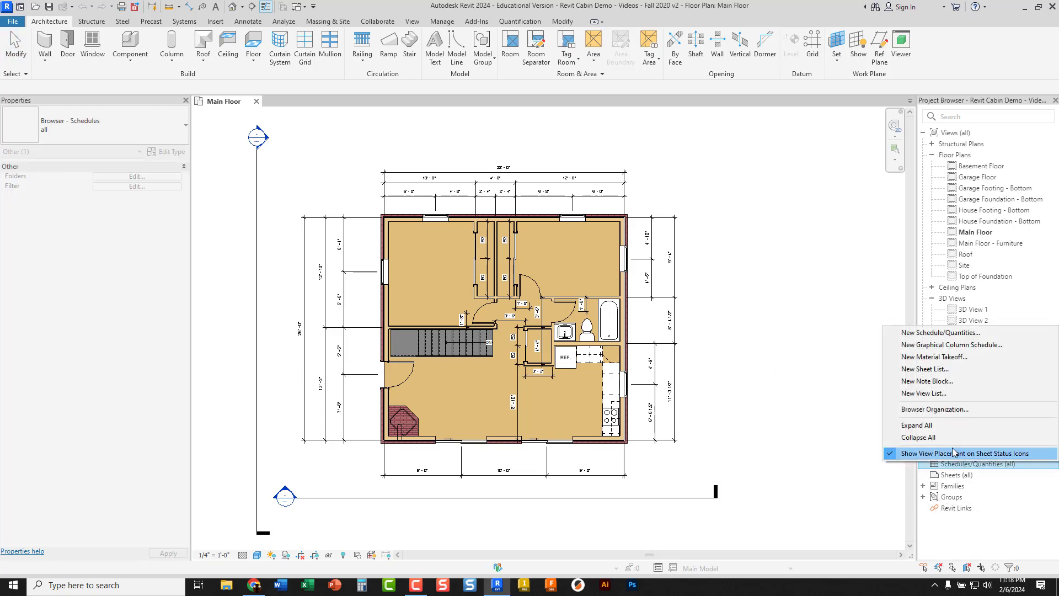
left_click(928, 334)
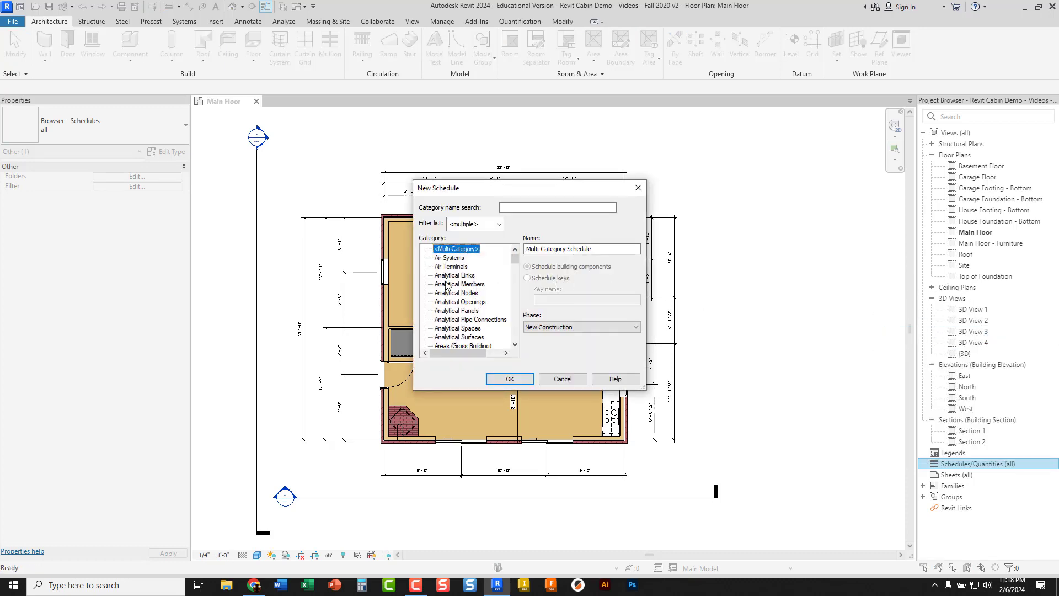
scroll(447, 287, "down", 2)
scroll(447, 288, "down", 5)
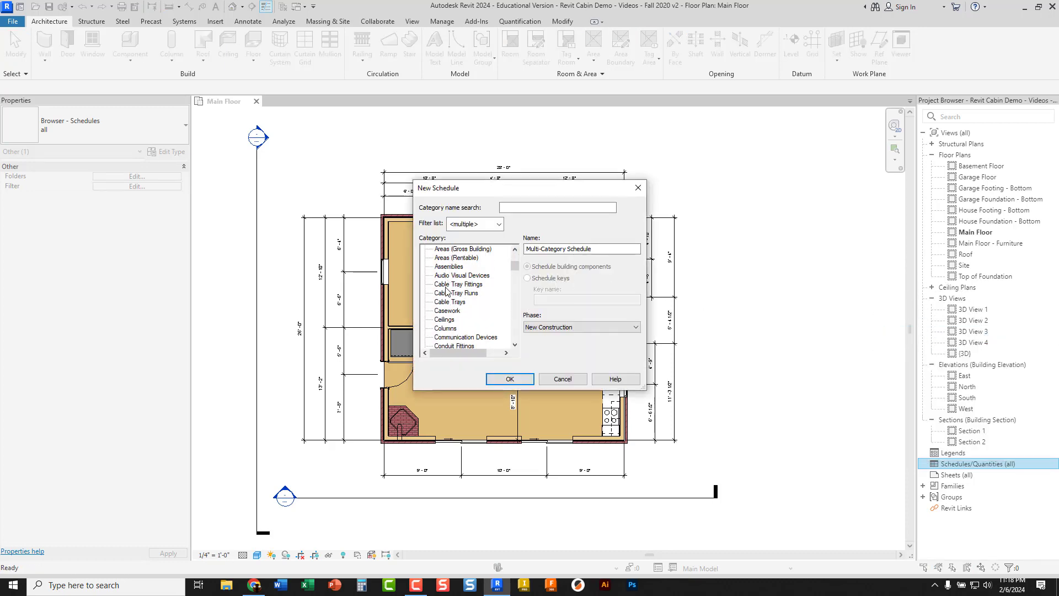
scroll(446, 291, "down", 3)
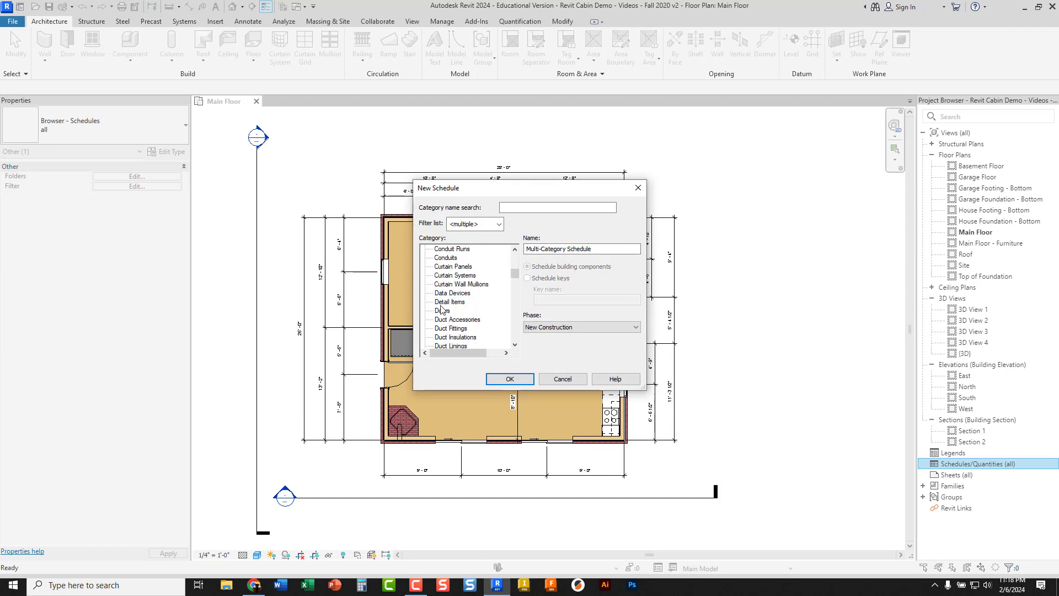
left_click(441, 313)
left_click(441, 312)
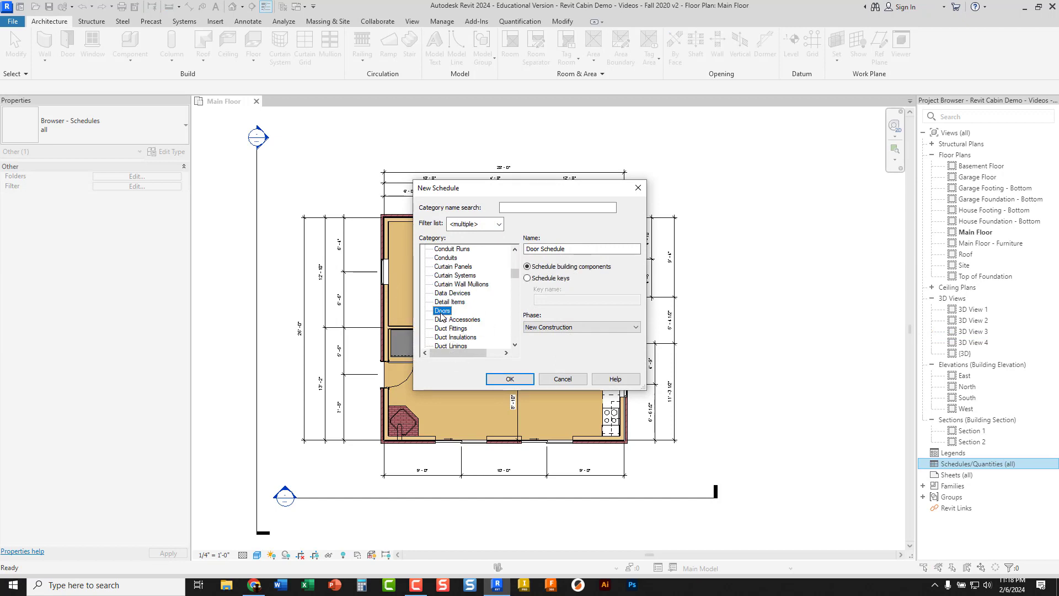
left_click(506, 379)
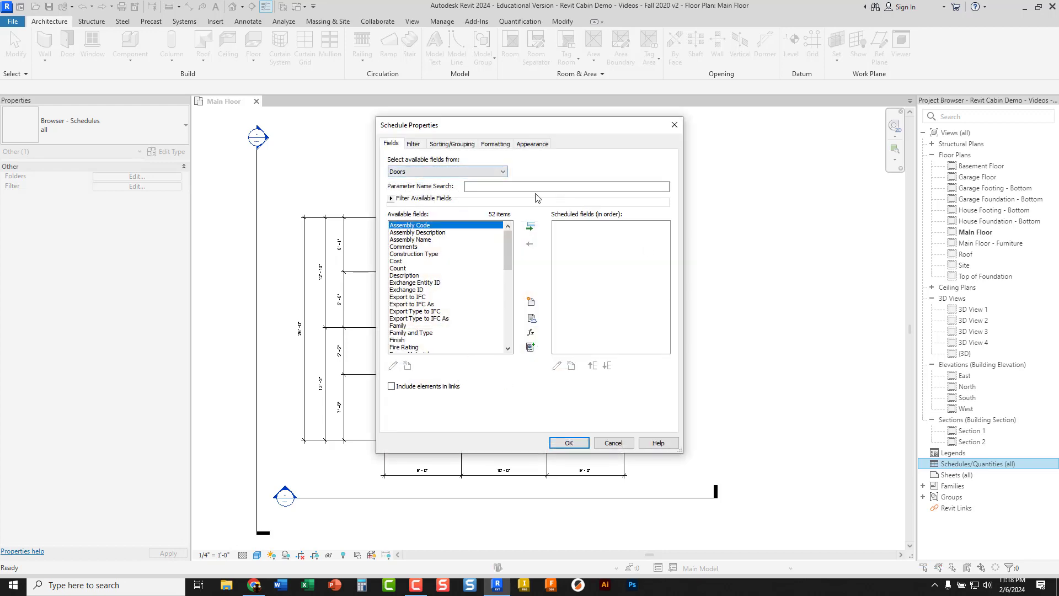
Add the Family field to the door schedule's scheduled fields
scroll(423, 254, "down", 11)
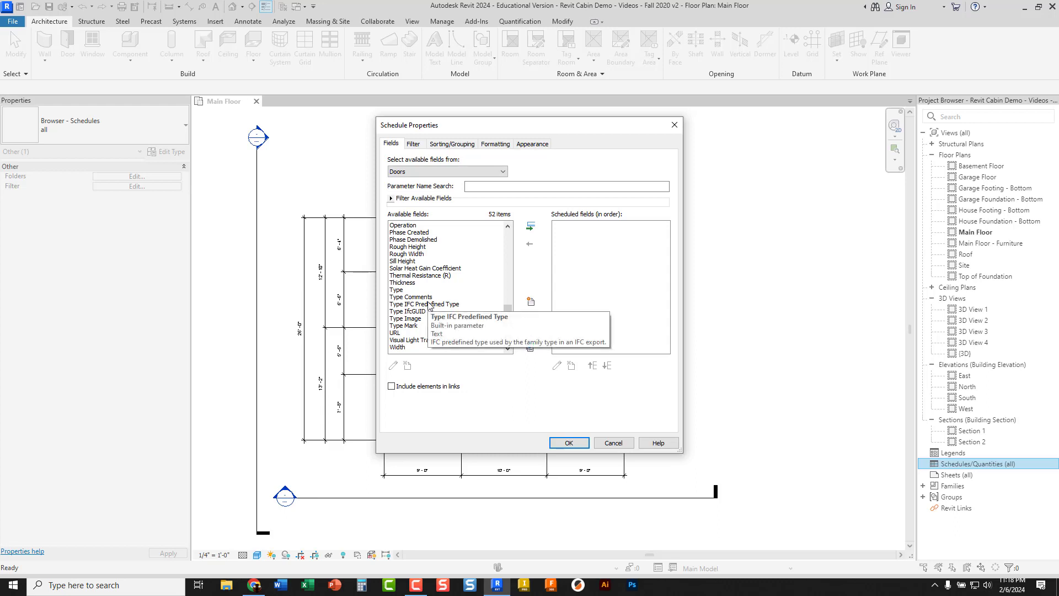
scroll(429, 305, "up", 1)
scroll(429, 305, "up", 10)
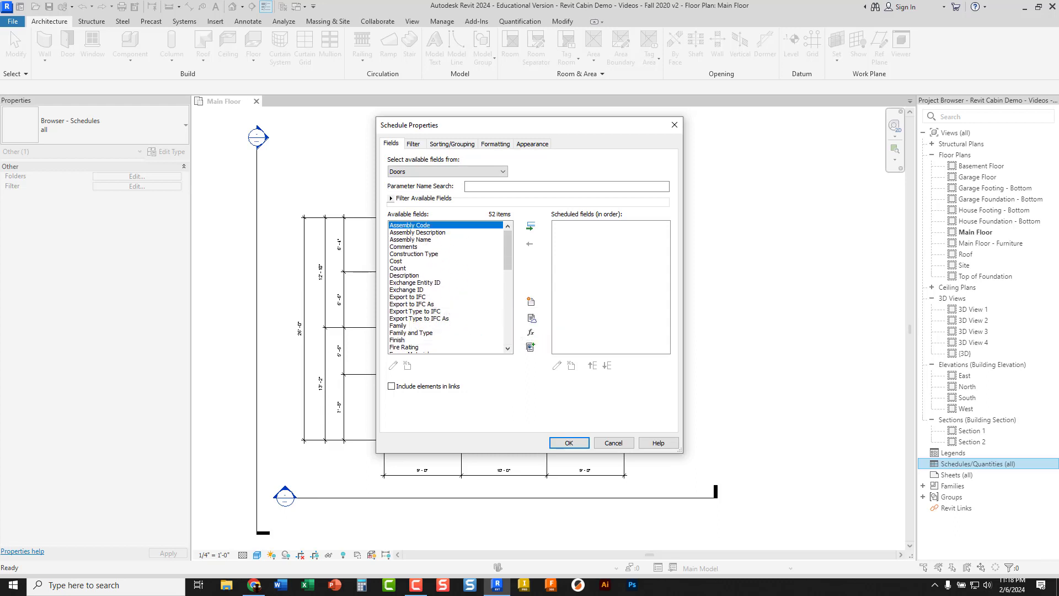
scroll(401, 277, "down", 1)
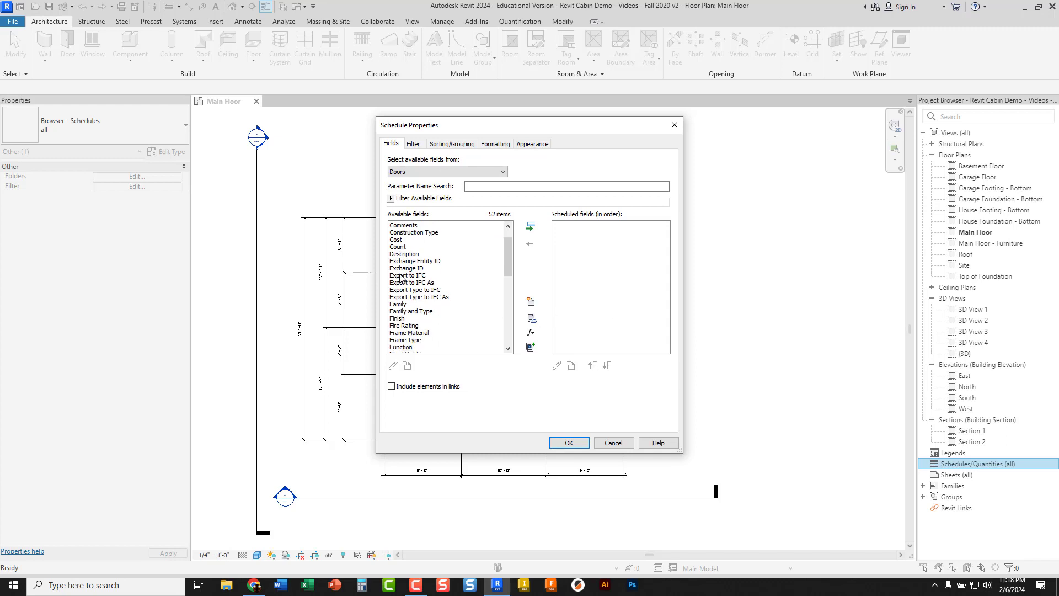
left_click(402, 305)
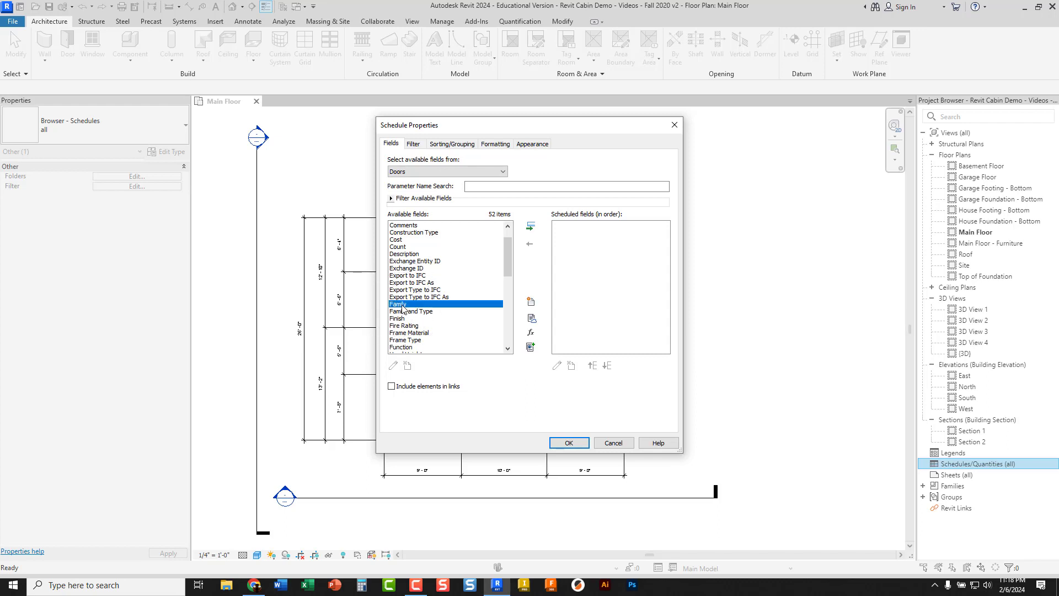
left_click(531, 226)
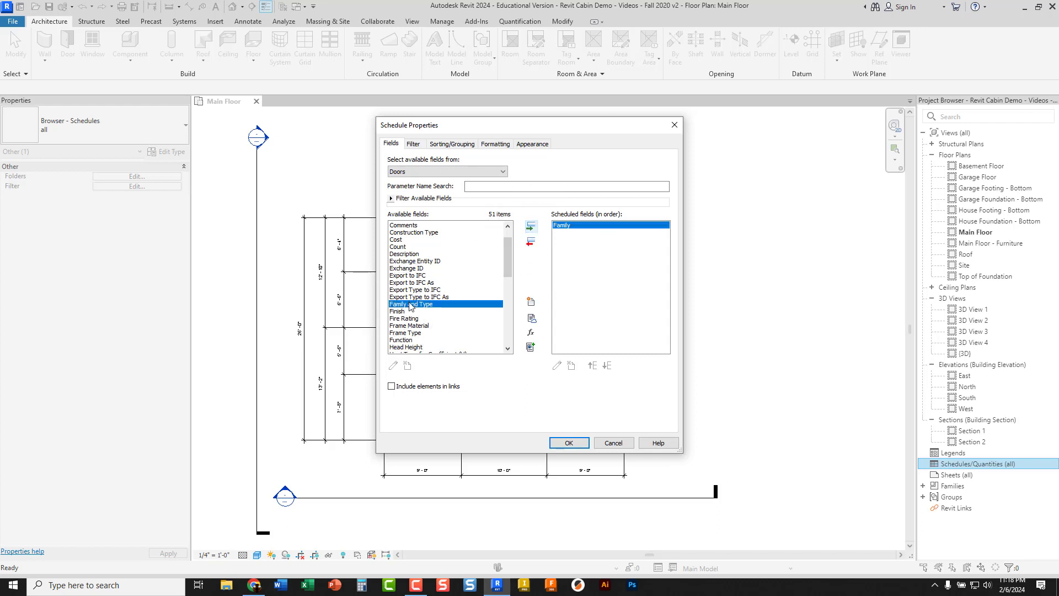
Add the Type and Type Mark fields to the door schedule after Family
scroll(408, 309, "down", 4)
scroll(409, 309, "down", 2)
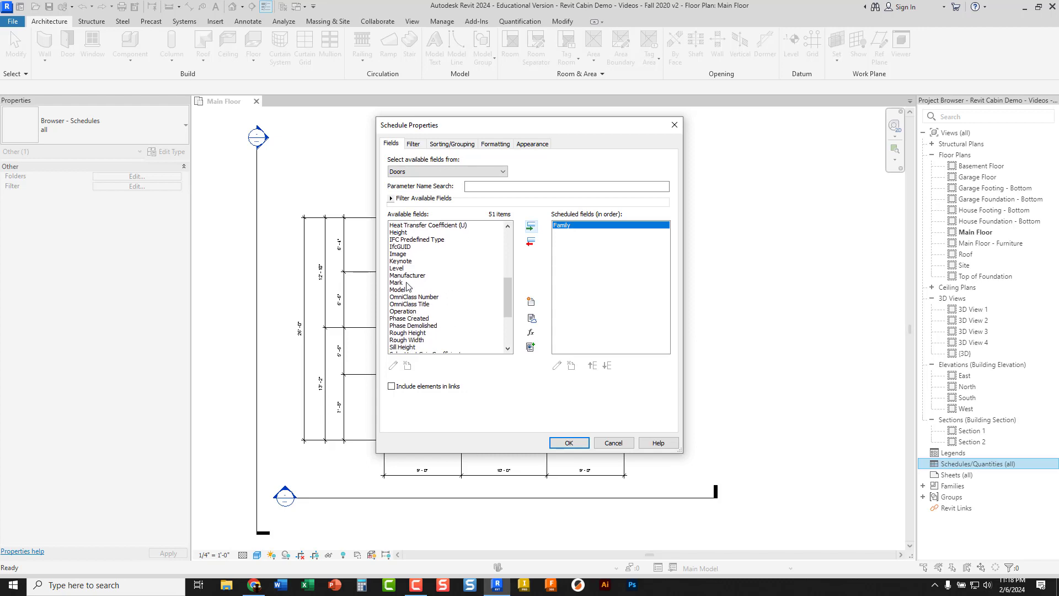
scroll(402, 301, "down", 2)
left_click(401, 333)
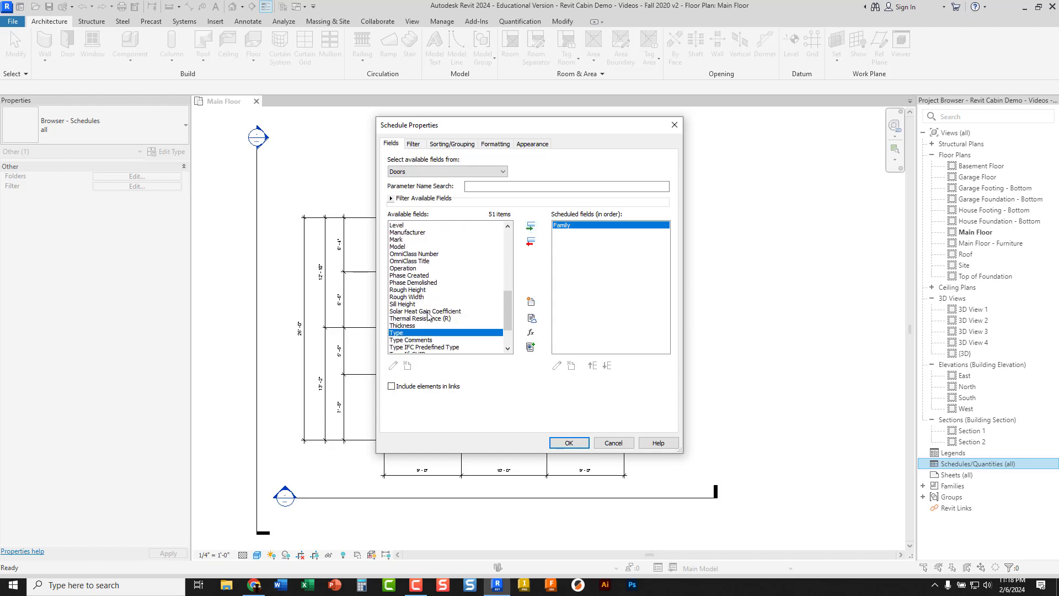
left_click(530, 227)
scroll(420, 309, "down", 3)
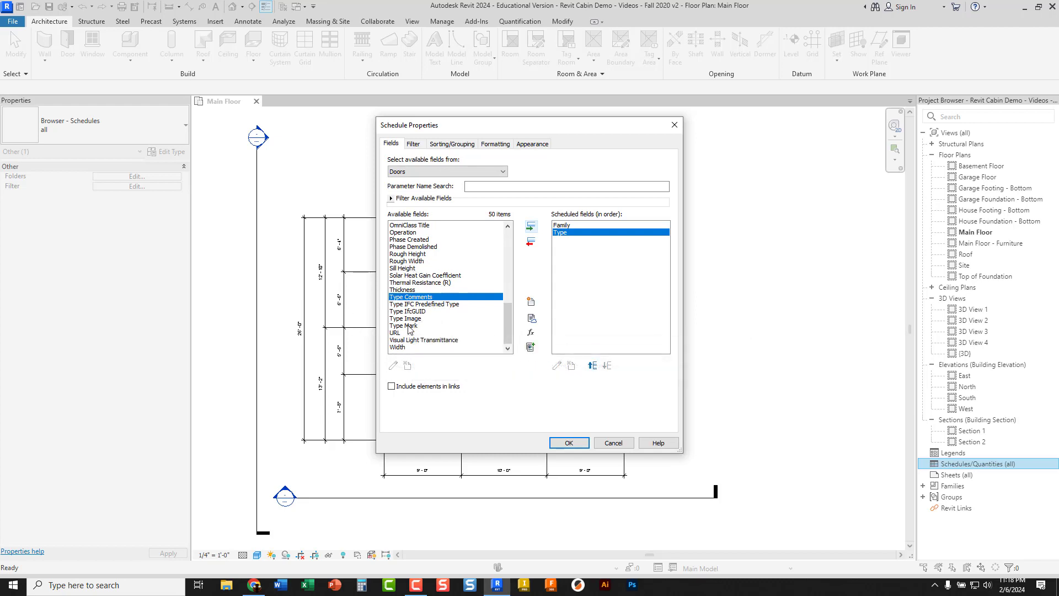
left_click(409, 326)
left_click(530, 227)
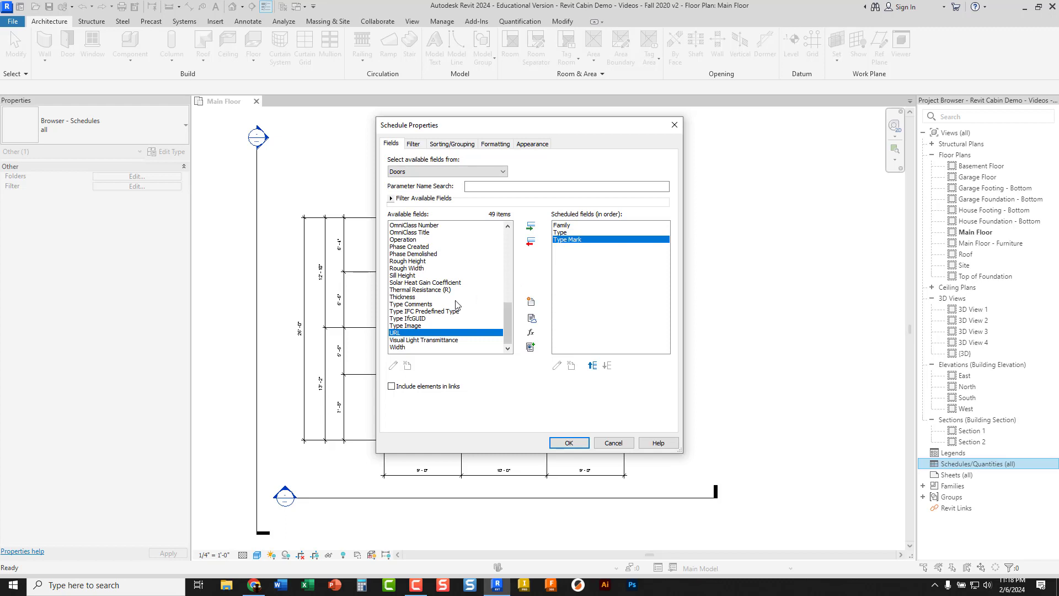
Add the Comments and Function fields after Type Mark and generate the door schedule
scroll(433, 314, "up", 10)
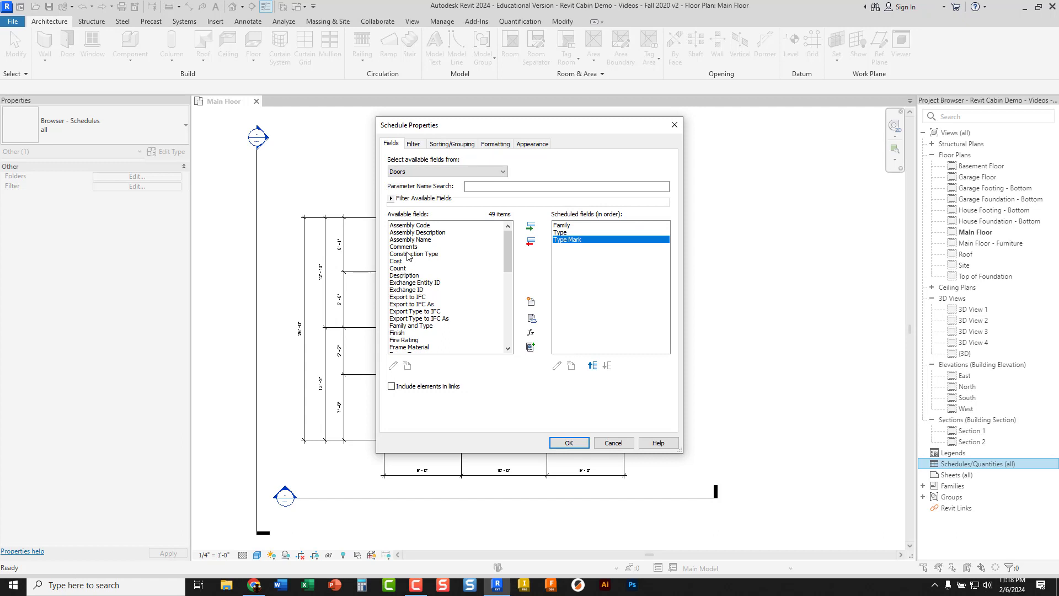
double_click(407, 247)
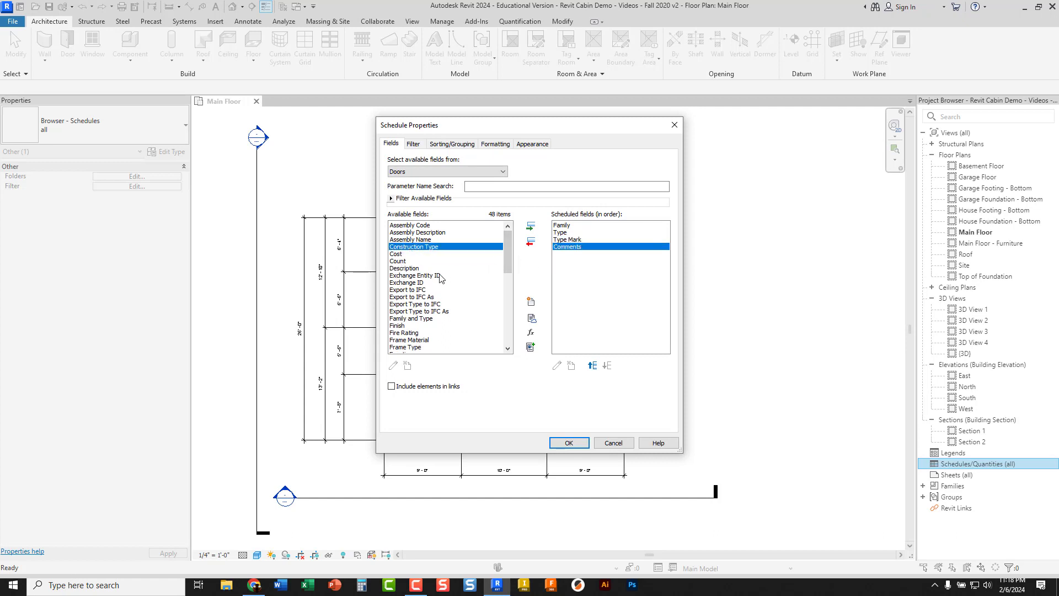
scroll(403, 316, "down", 3)
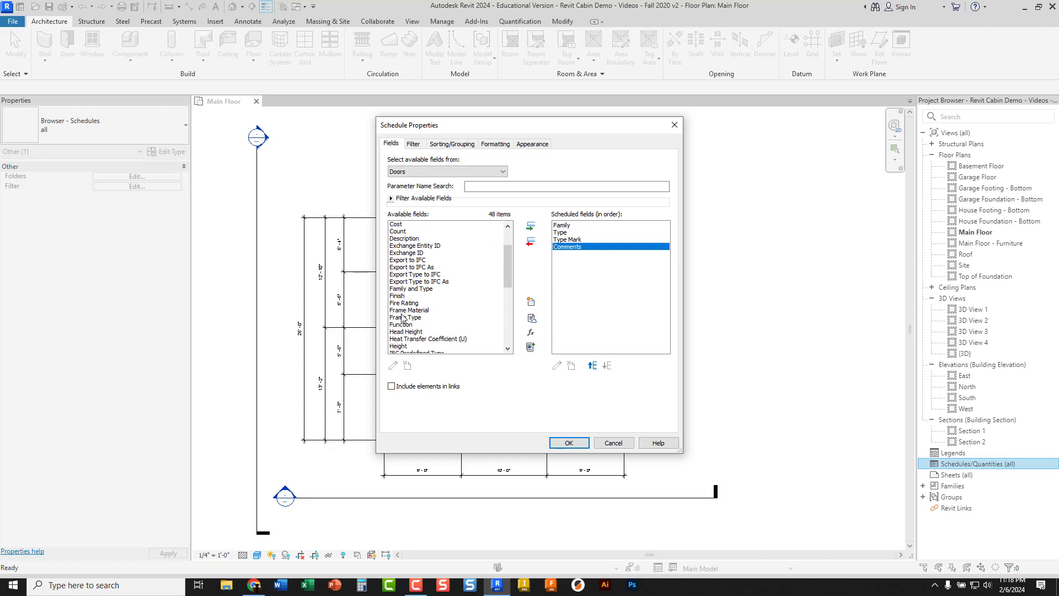
double_click(403, 312)
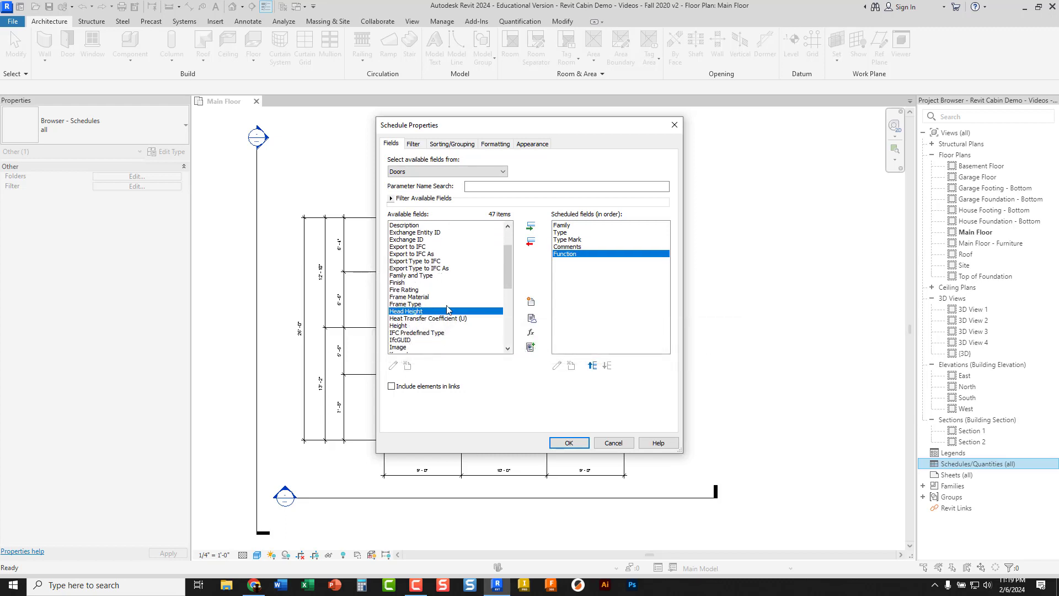
left_click(569, 444)
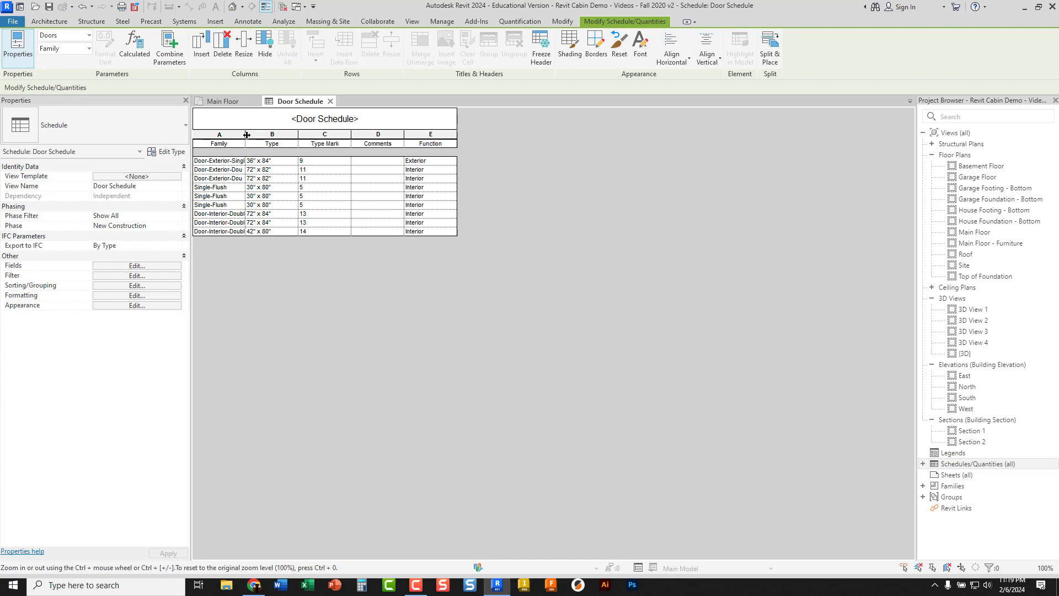
Widen the Family column until the full door names fit, and enlarge the font size of the Door Schedule title
left_click_drag(247, 135, 366, 137)
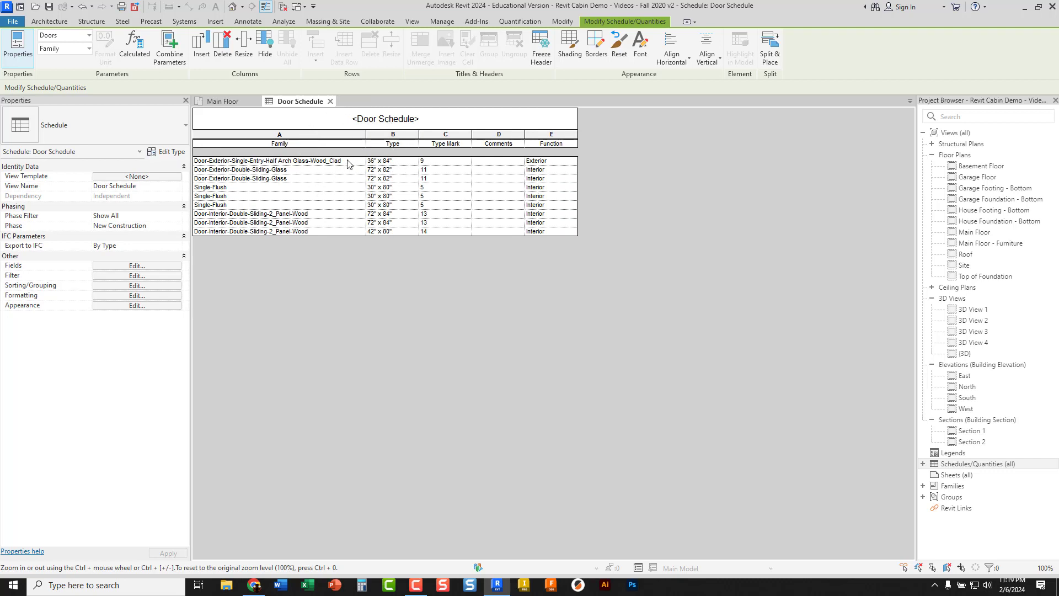
left_click(398, 120)
left_click(402, 119)
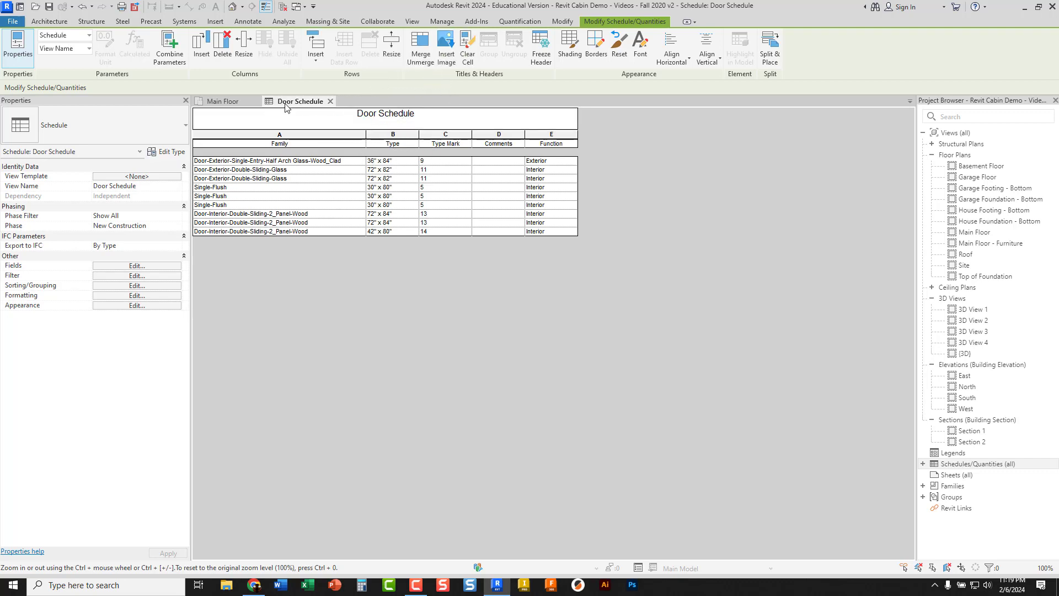
left_click(639, 50)
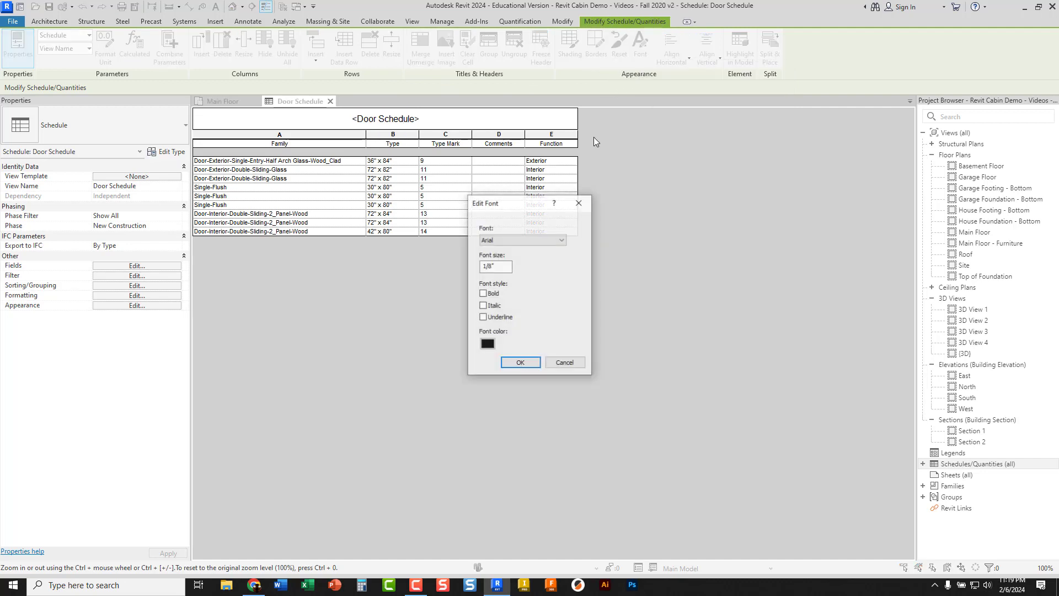
left_click(498, 265)
left_click_drag(498, 266, 474, 266)
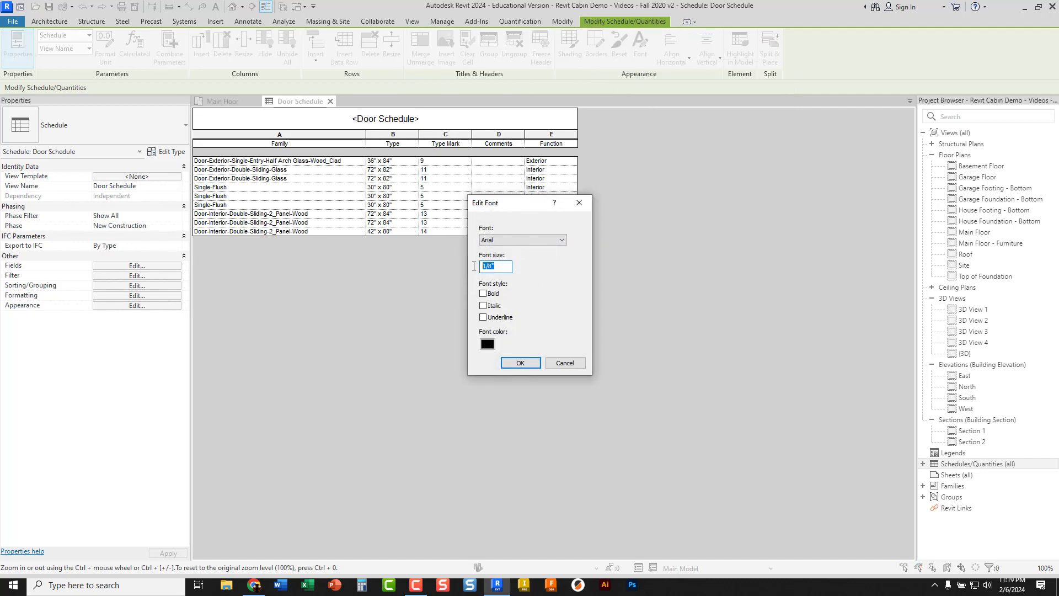
type("1/")
key("Return")
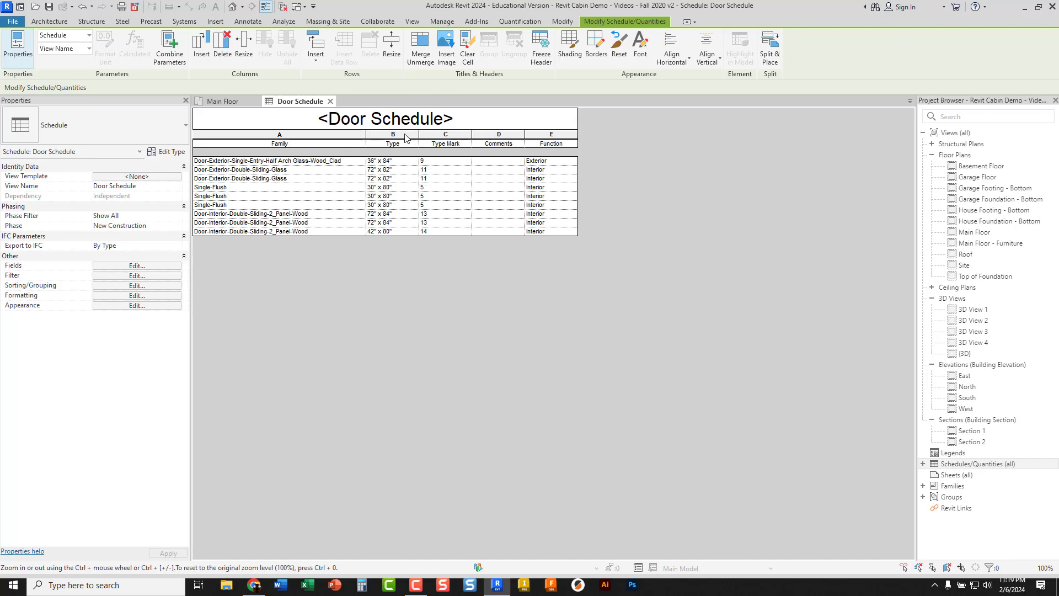
Center the Type, Type Mark, Comments and Function columns horizontally
left_click_drag(401, 136, 480, 133)
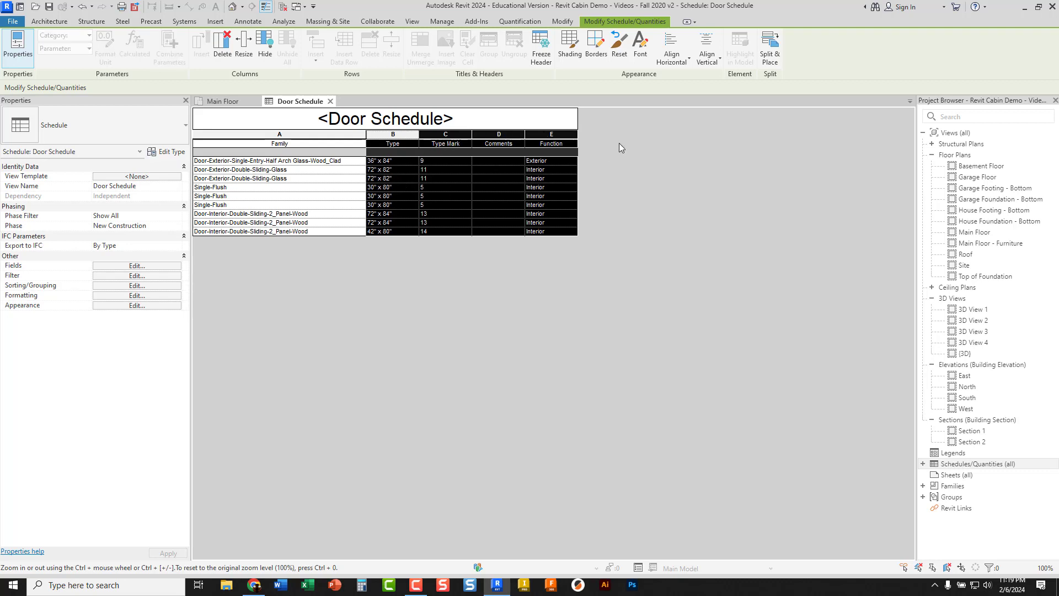
left_click(675, 57)
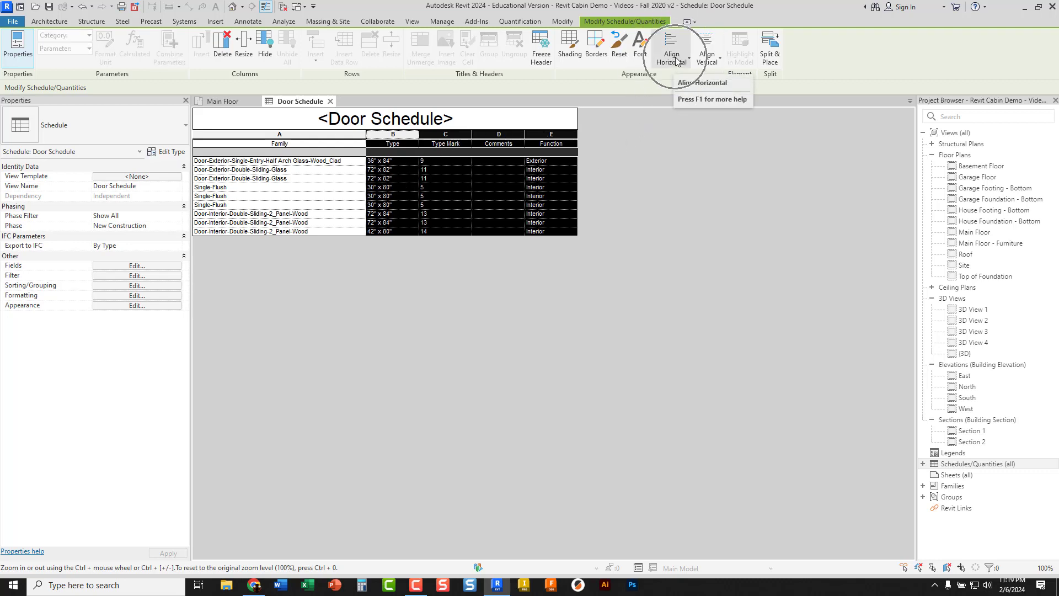
left_click(678, 103)
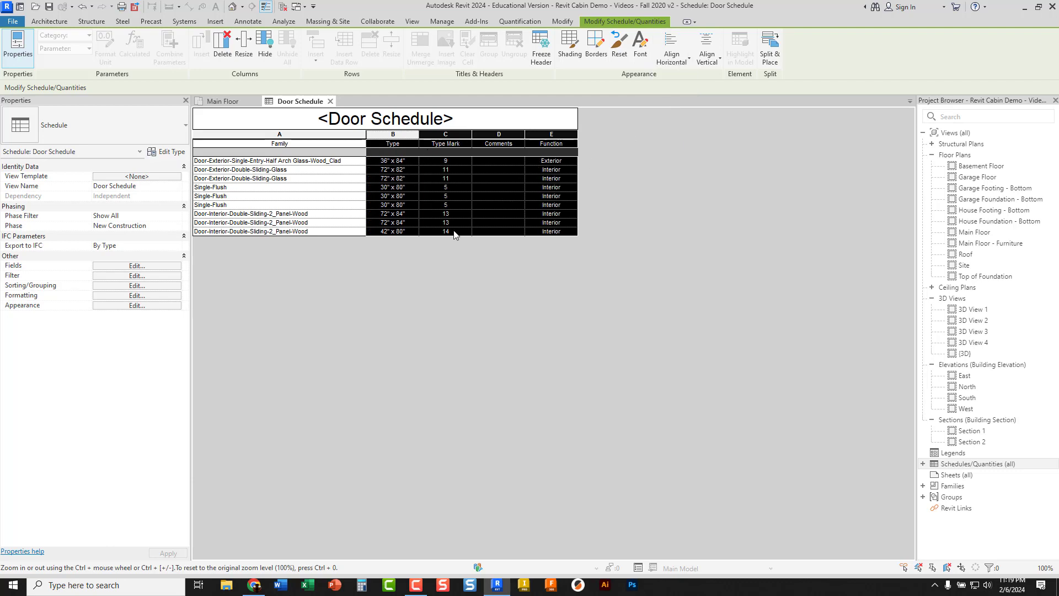
left_click(493, 188)
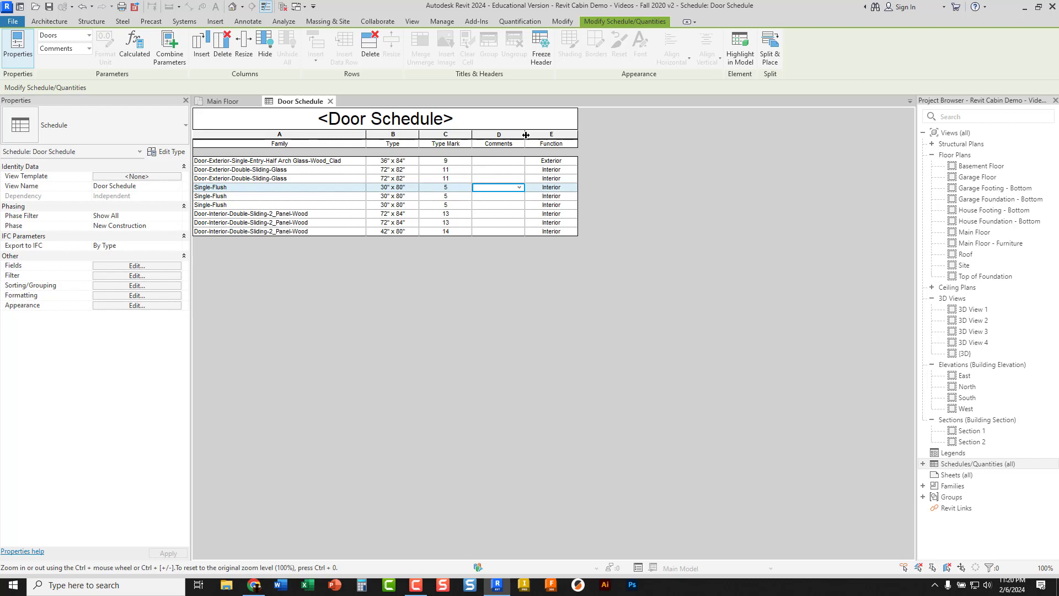
Widen the Comments column and enter the comment "Main Door" for the exterior single-entry door
left_click_drag(525, 134, 569, 135)
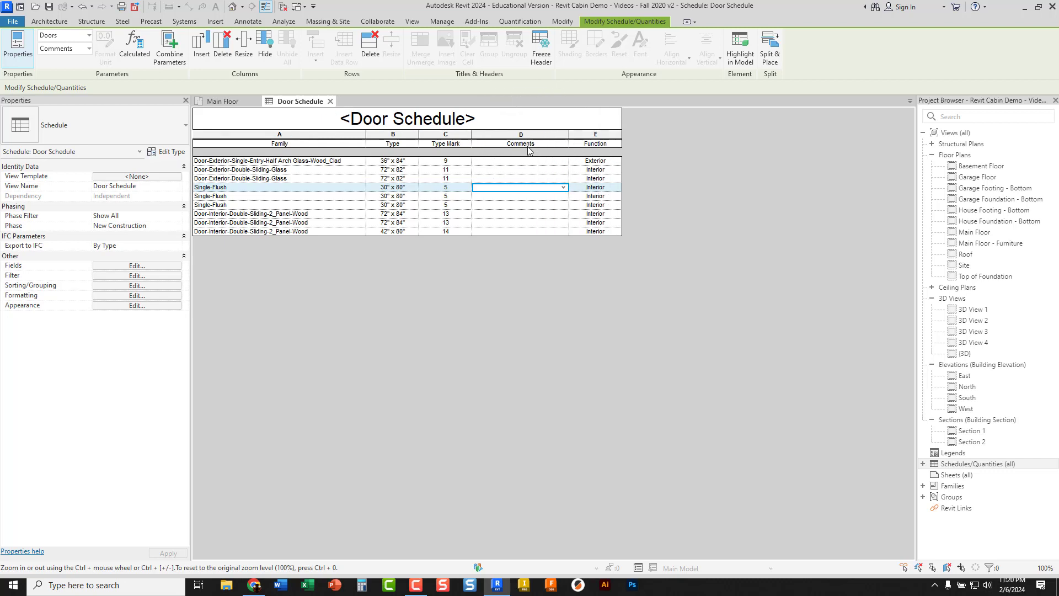
left_click(510, 161)
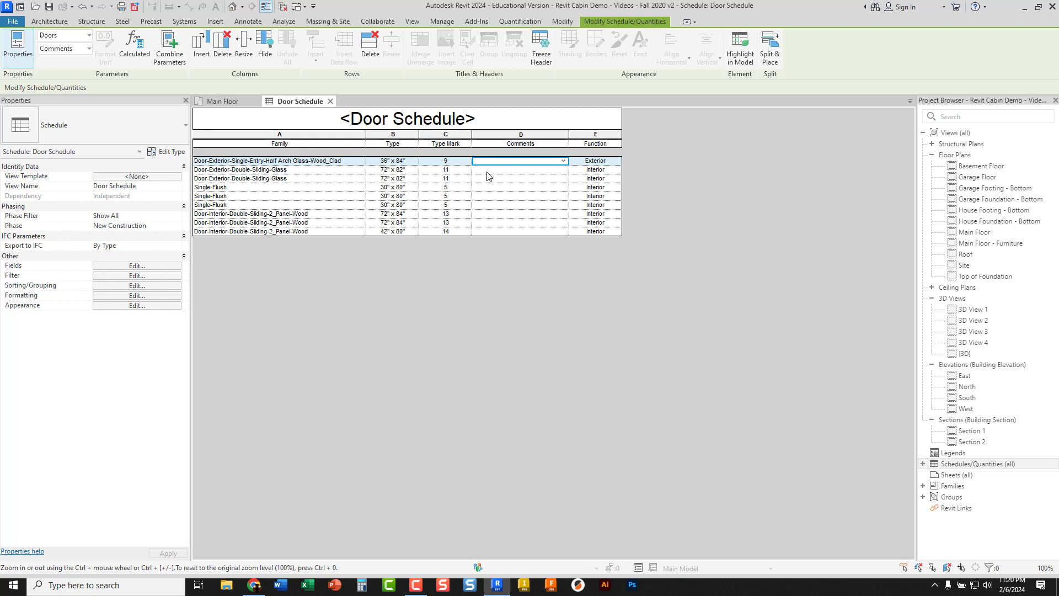
type("Main D")
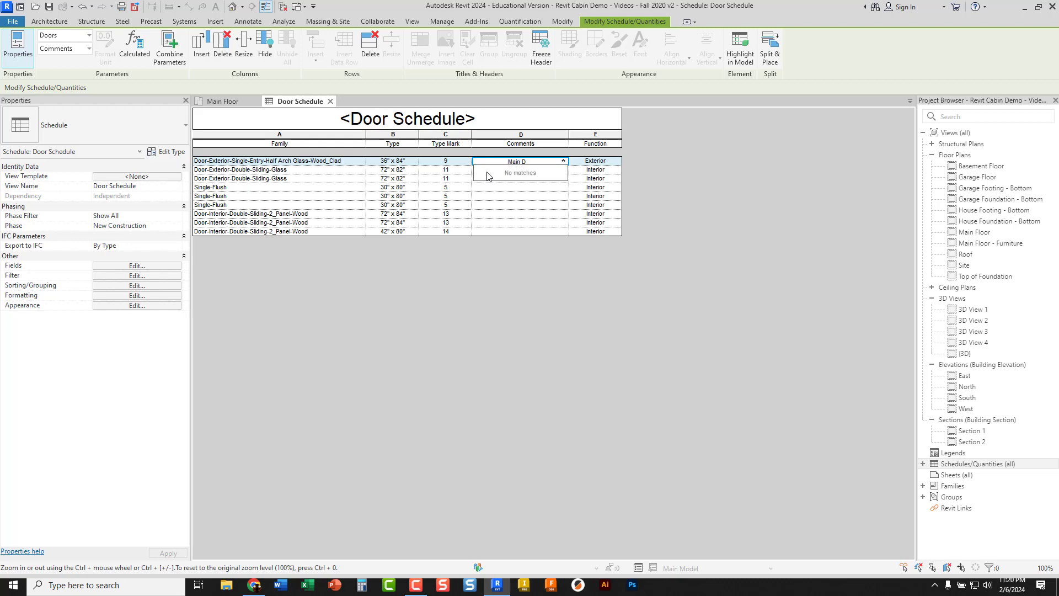
type("oor")
left_click(510, 197)
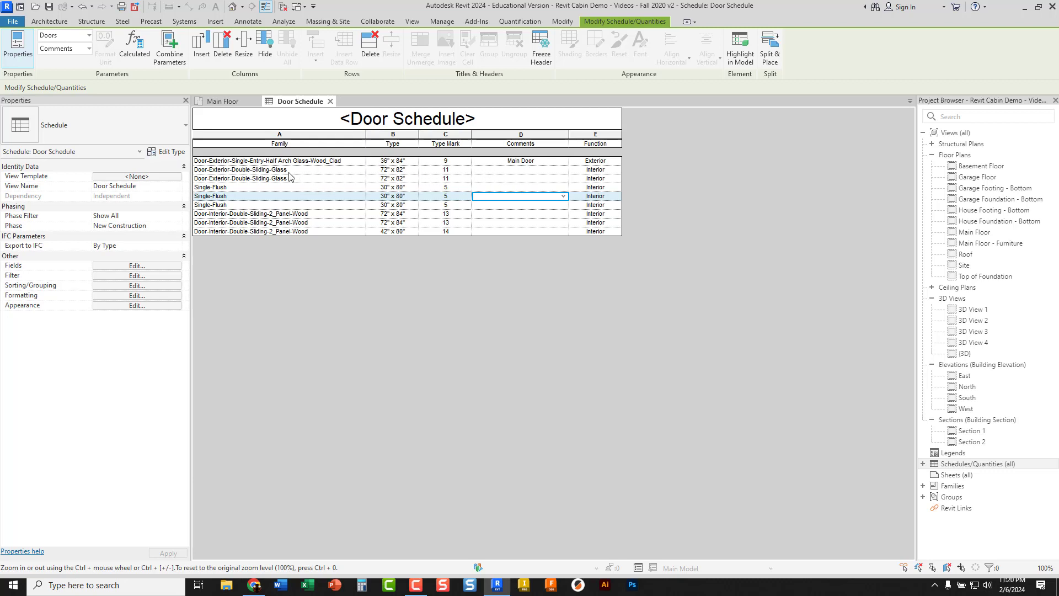
Enter the comment "Patio Door" for both exterior double-sliding glass doors in the schedule
left_click(510, 171)
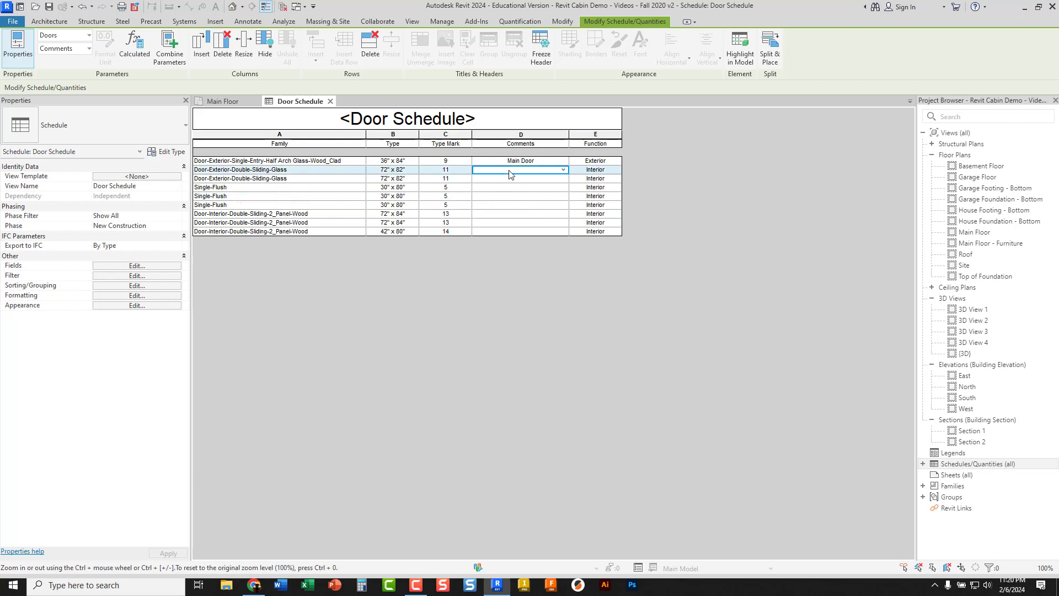
type("Patio")
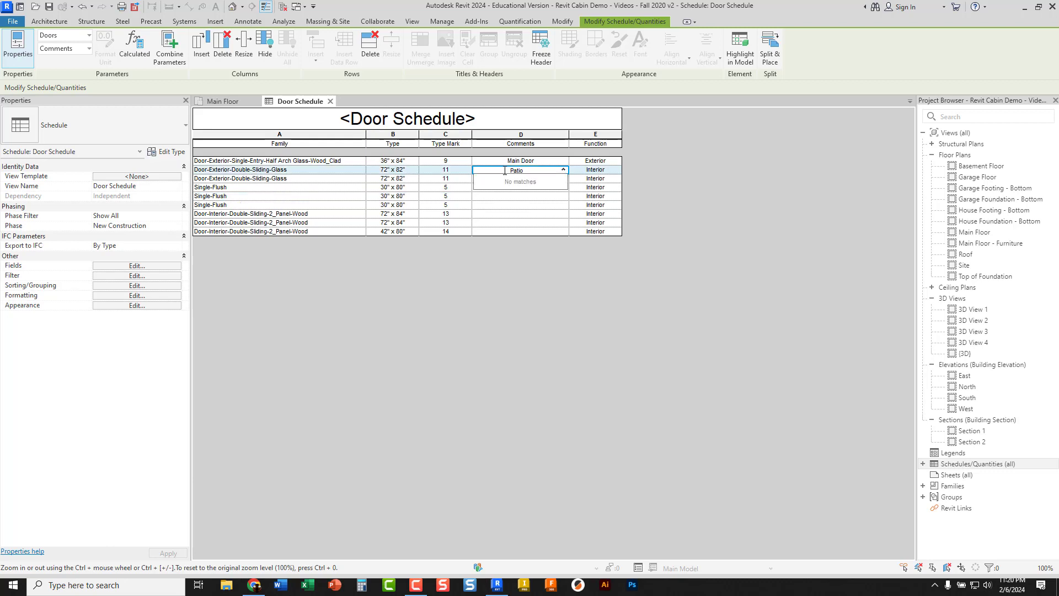
type(" Door")
left_click(526, 197)
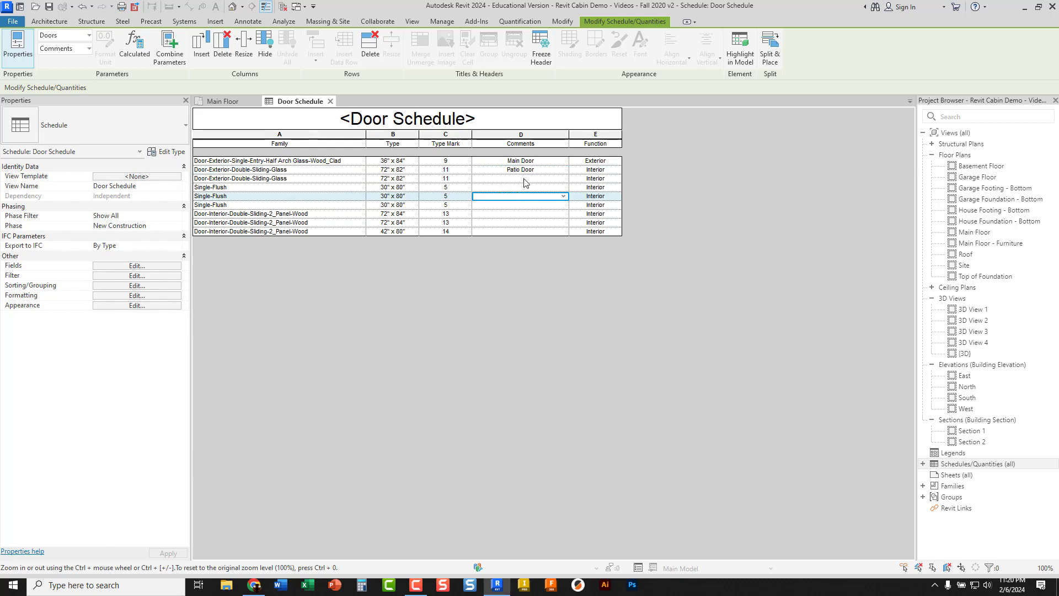
left_click(524, 179)
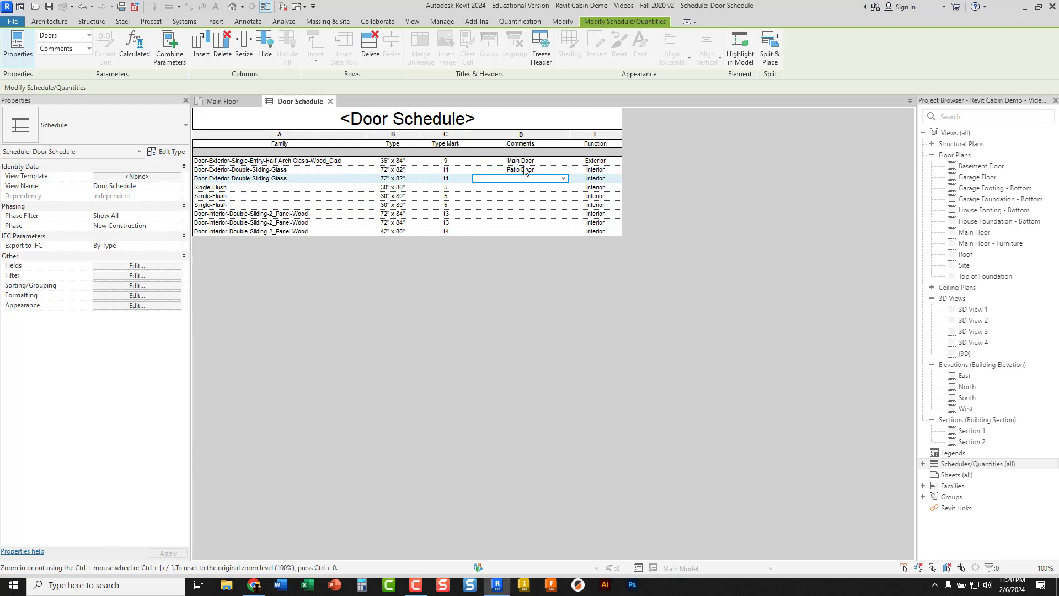
left_click(565, 179)
left_click(495, 196)
Enter the comment "Bedroom" for all three Single-Flush doors in the schedule
left_click(502, 189)
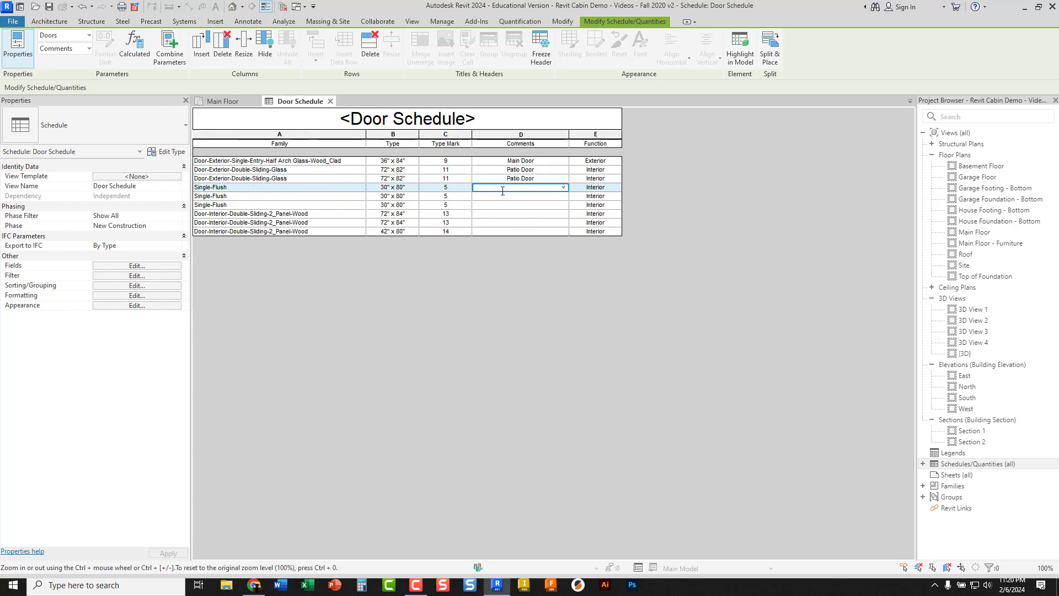
left_click(502, 191)
type("Bedroom")
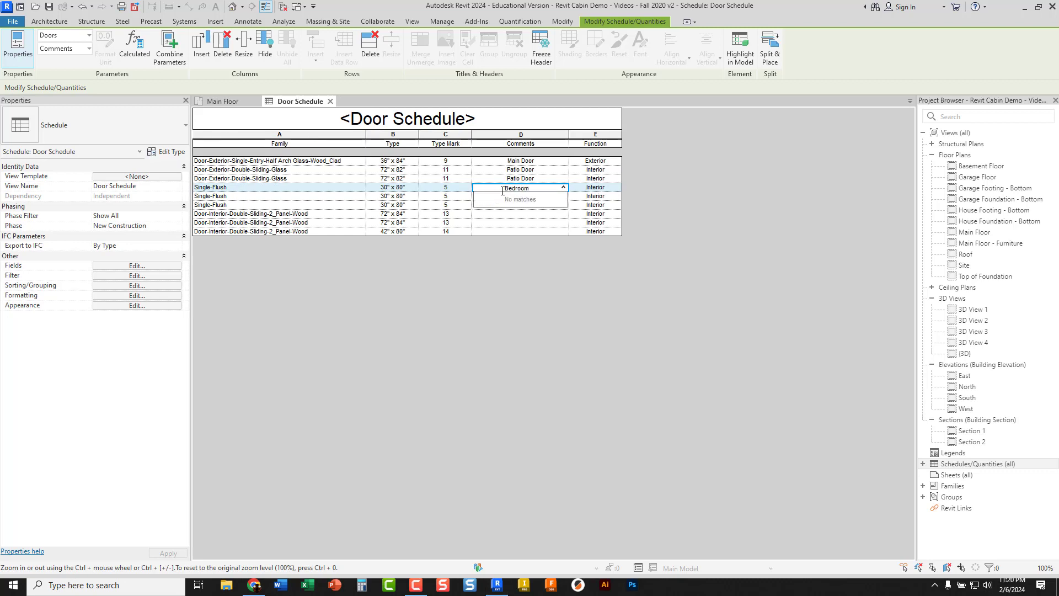
left_click(528, 255)
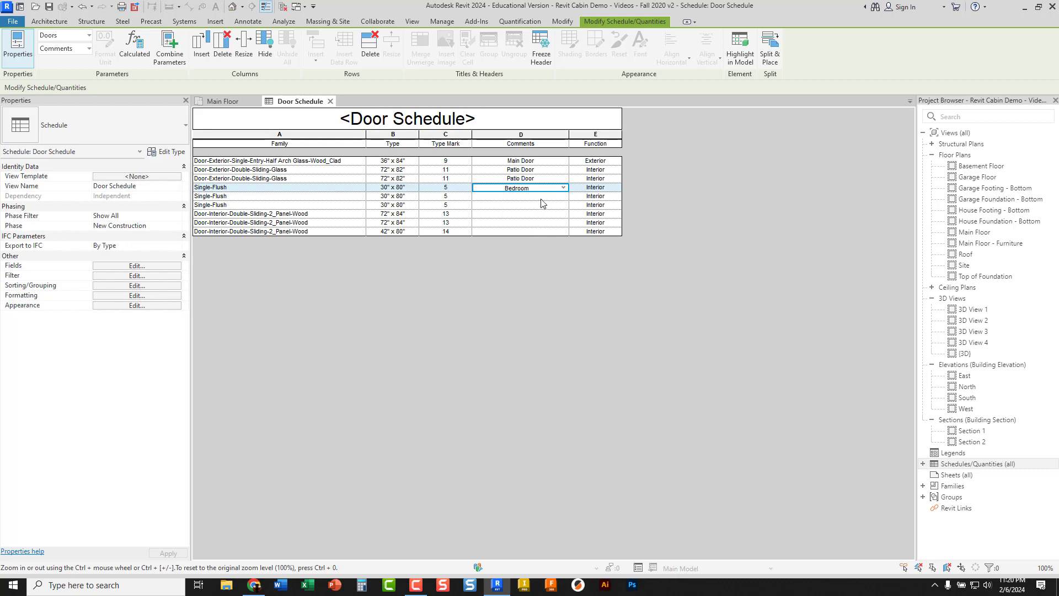
left_click(561, 194)
left_click(563, 197)
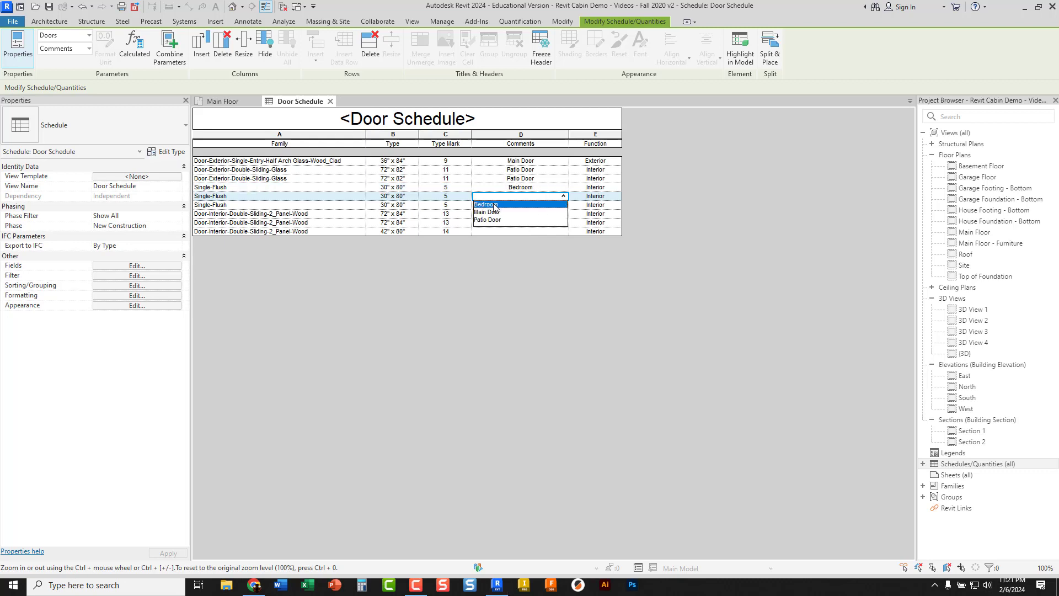
left_click(513, 206)
left_click(548, 206)
left_click(563, 206)
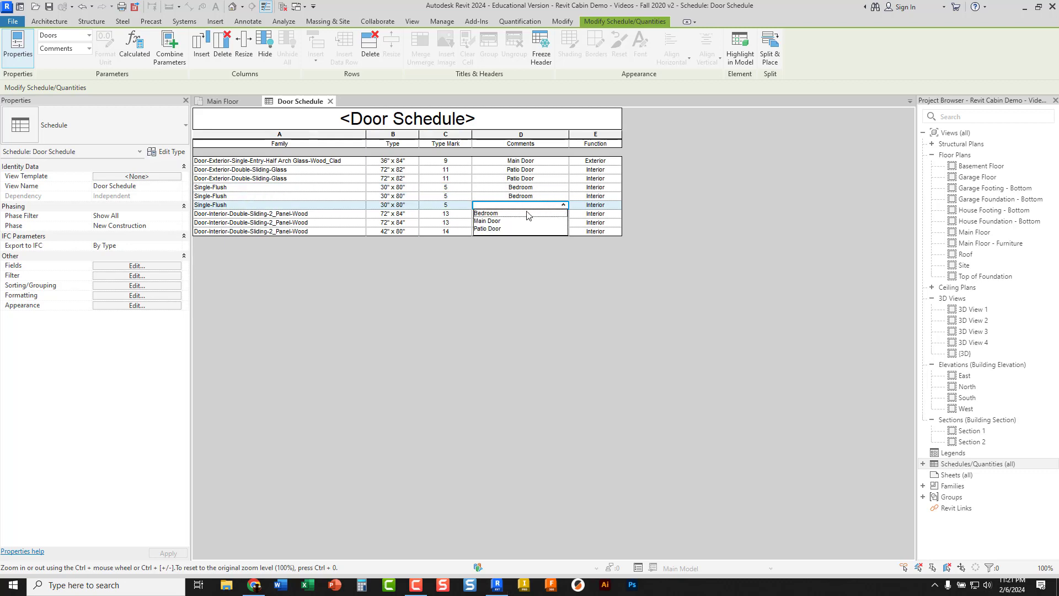
left_click(515, 215)
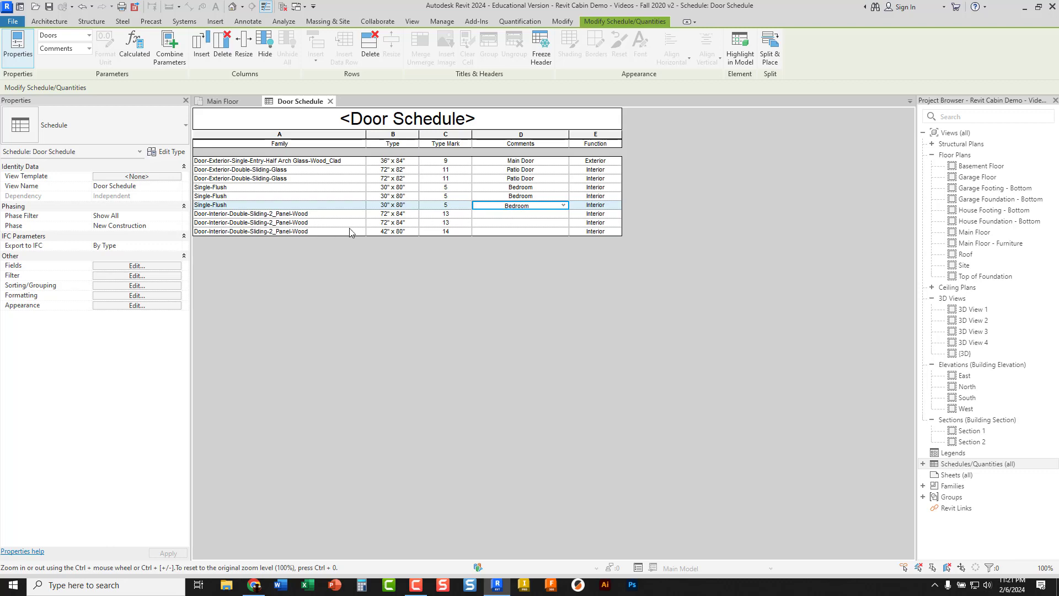
Enter the comment "Bedroom Closet" for both 72" x 84" interior double-sliding wood doors
left_click(506, 215)
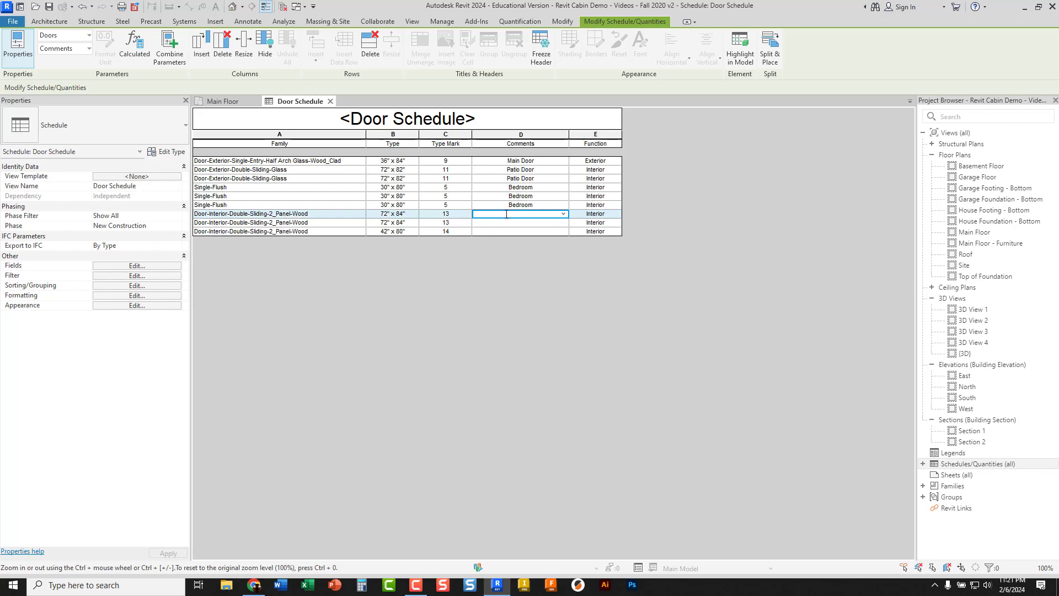
type("Bedroo")
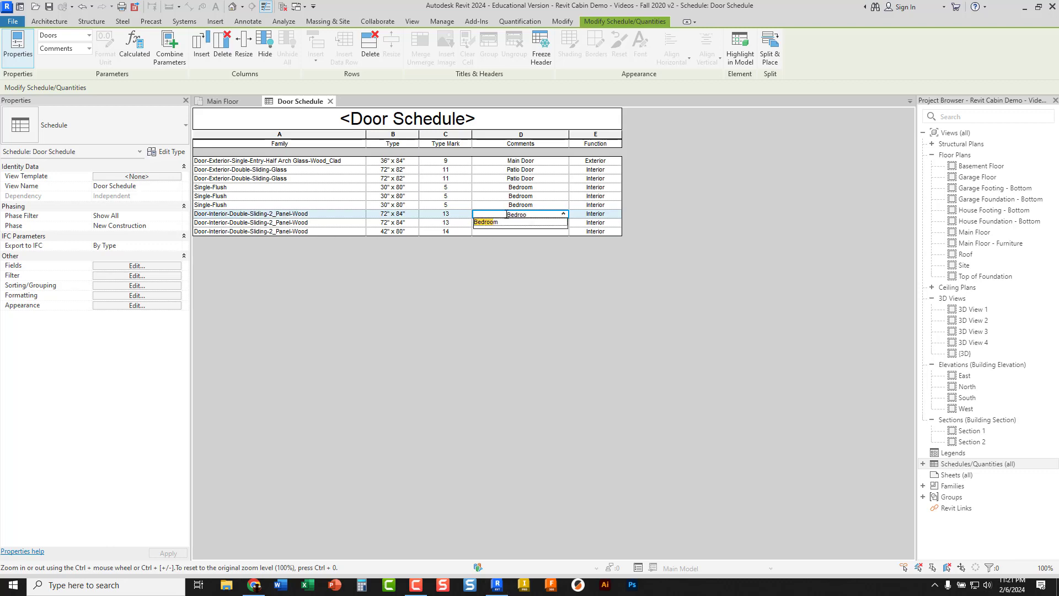
type("m Closet")
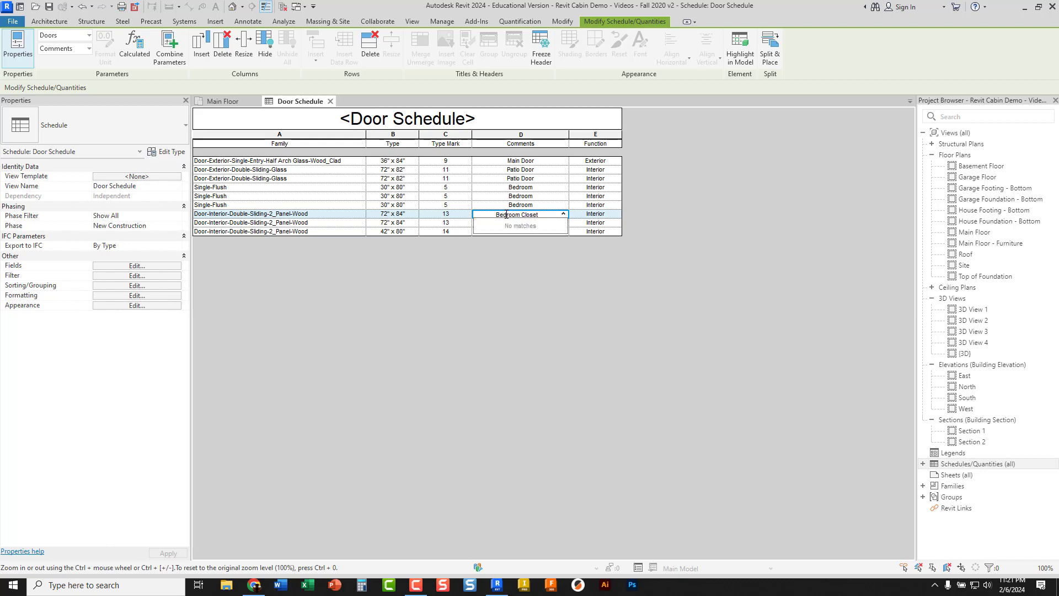
left_click(556, 222)
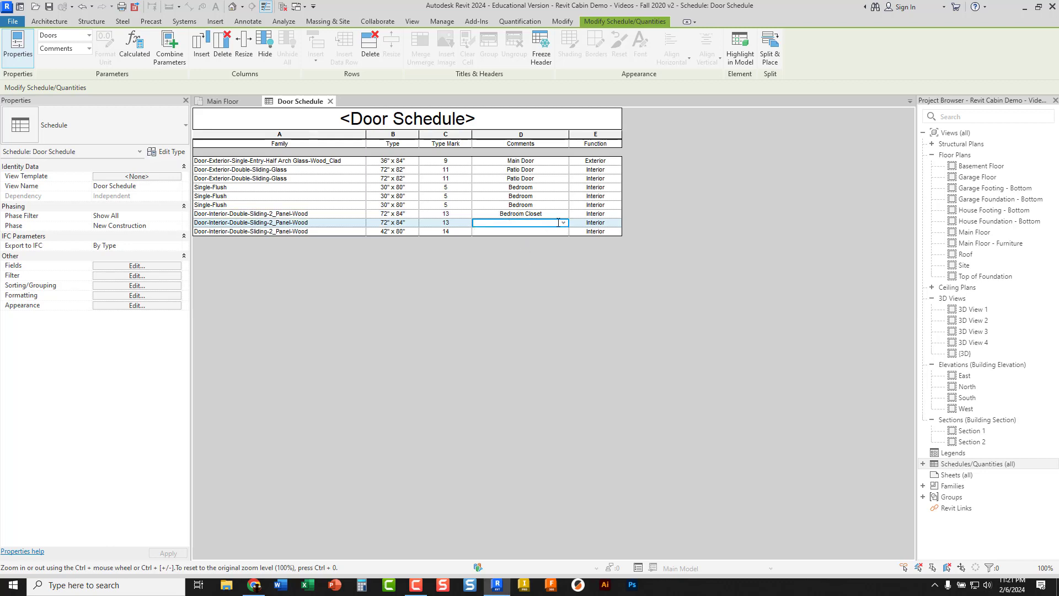
left_click(565, 223)
left_click(514, 238)
Enter the comment "Utility Closet" for the 42" x 80" interior double-sliding wood door
left_click(502, 232)
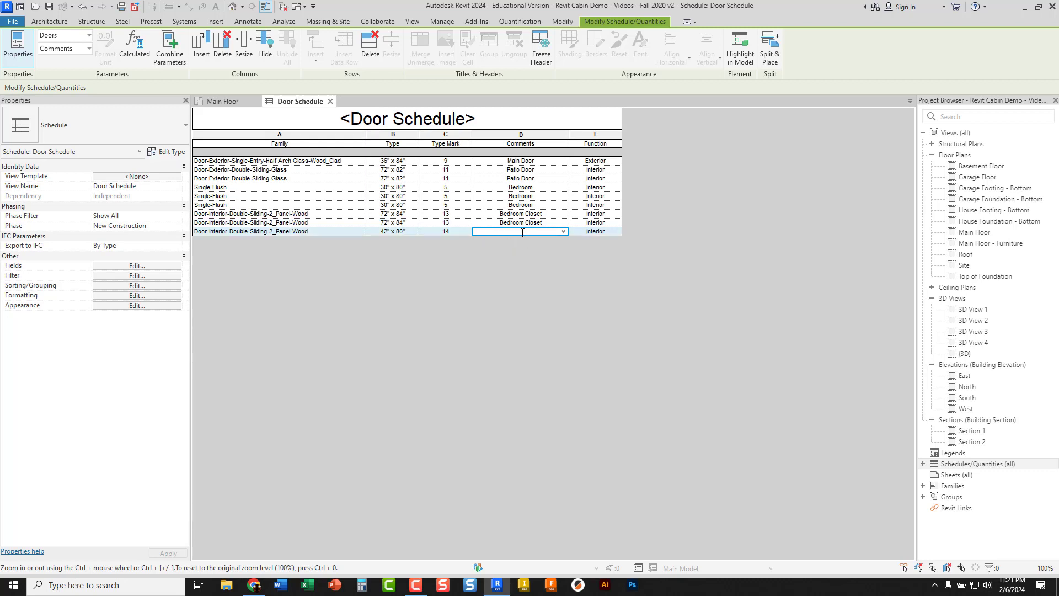
type("Utility")
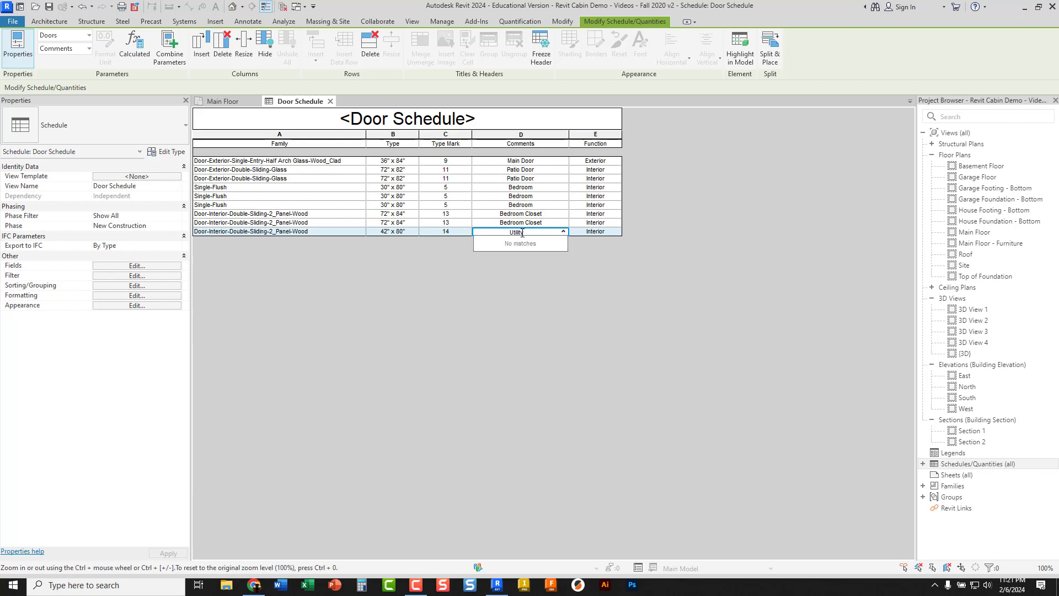
type(" Closet")
left_click(529, 263)
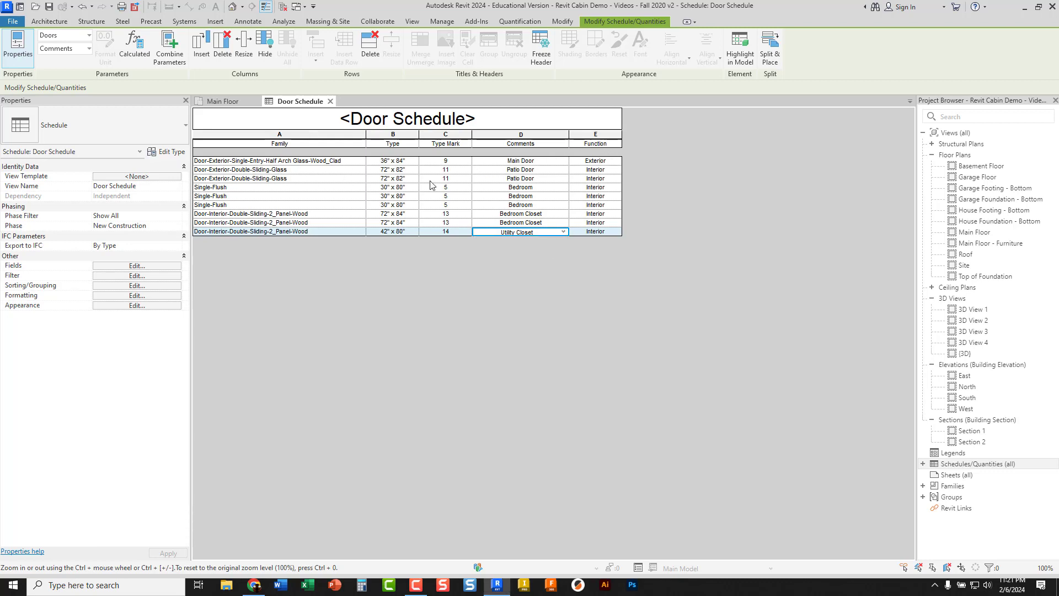
Set the Function of the exterior double-sliding glass doors to Exterior and apply it to all doors of that type
left_click(612, 170)
left_click(616, 170)
left_click(585, 186)
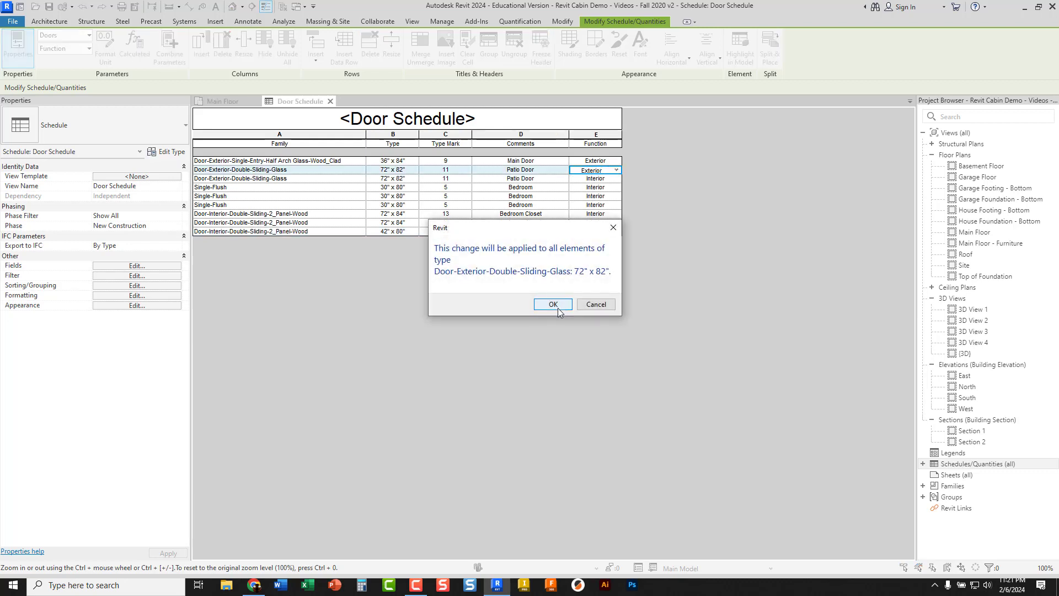
left_click(554, 305)
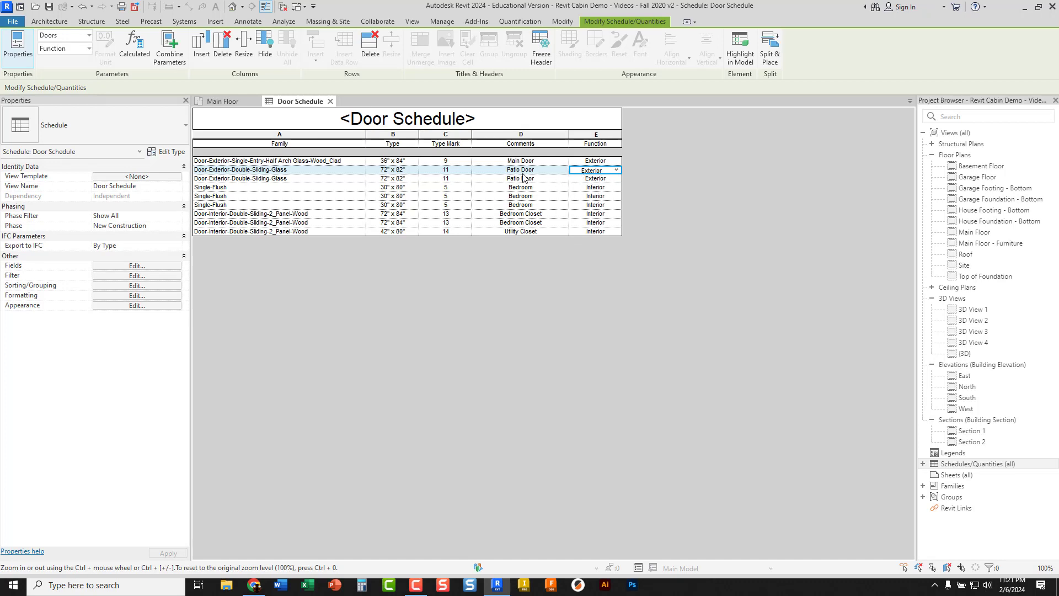
Check the Function in the type properties of a sliding patio door on the Main Floor plan, then return to the Door Schedule
left_click(223, 103)
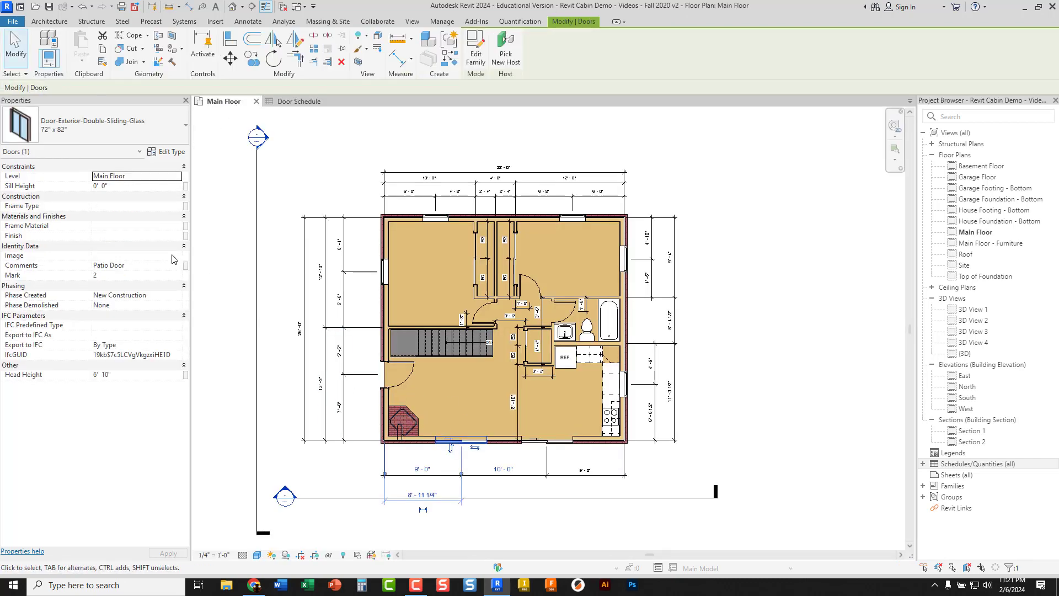
left_click(166, 153)
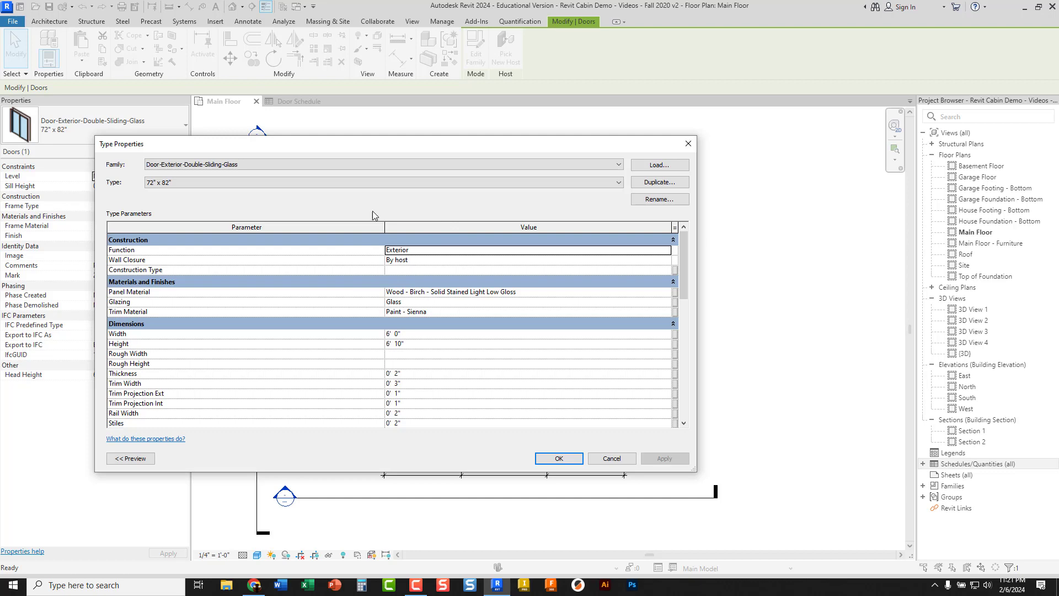
left_click(601, 459)
left_click(714, 359)
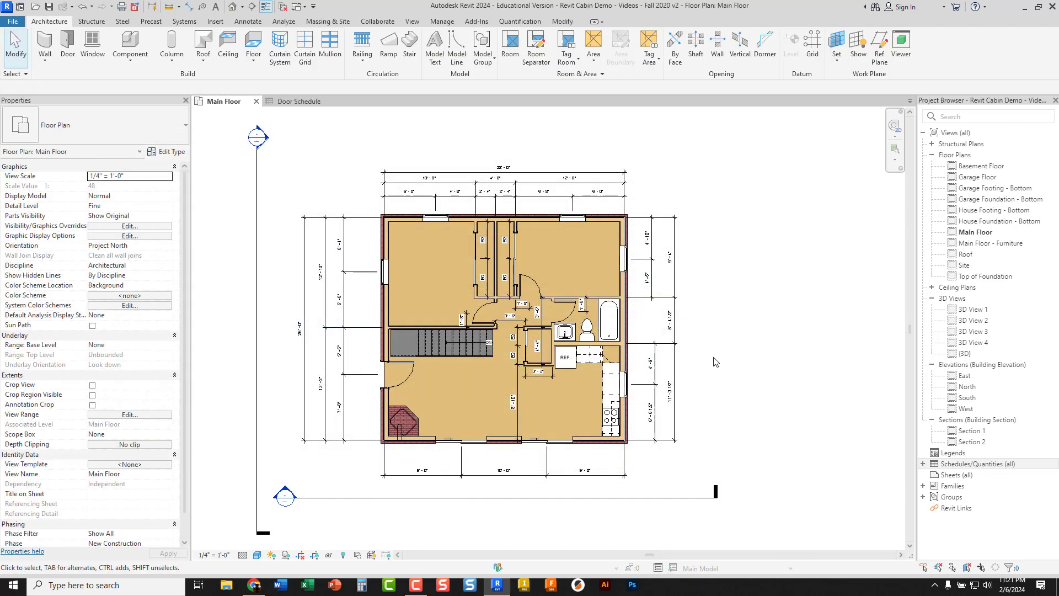
left_click(299, 101)
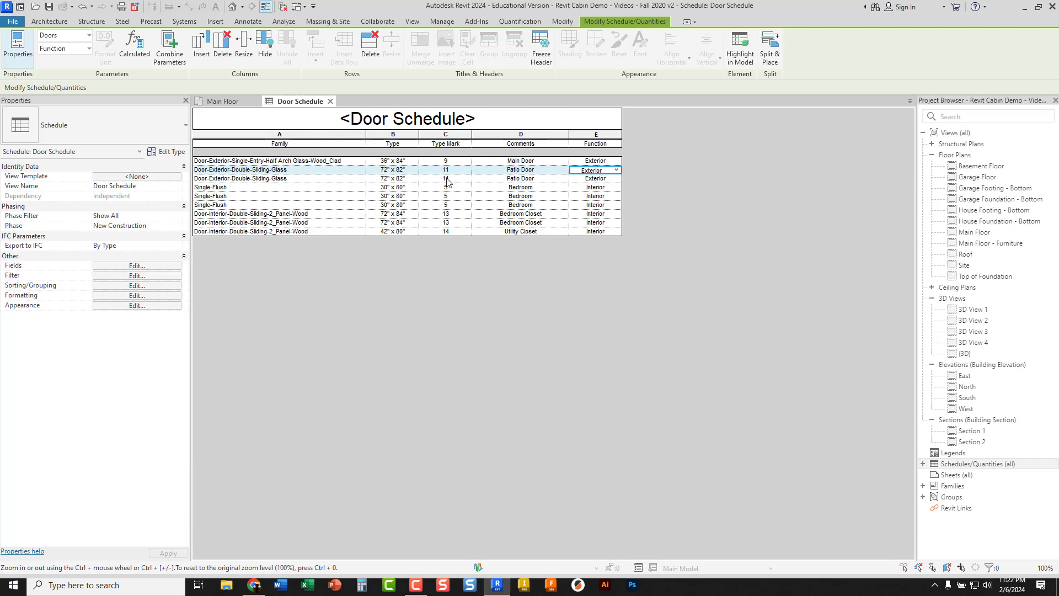
Tag all untagged doors on the Main Floor plan using the Door Tags category with Tag All
left_click(223, 102)
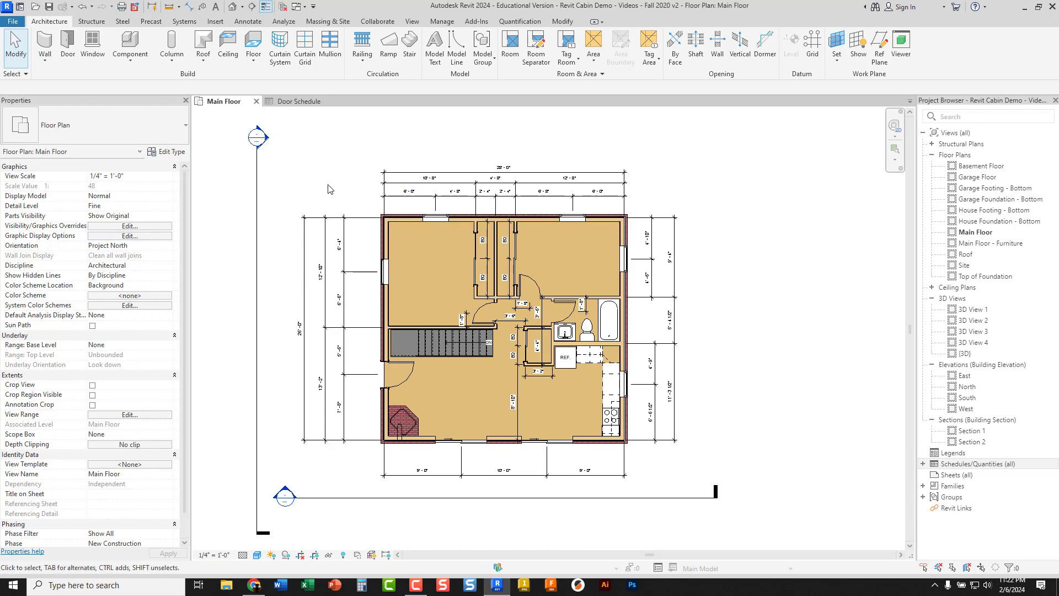
left_click(251, 25)
key("ctrl")
key("ctrl")
key("ctrl")
left_click(251, 24)
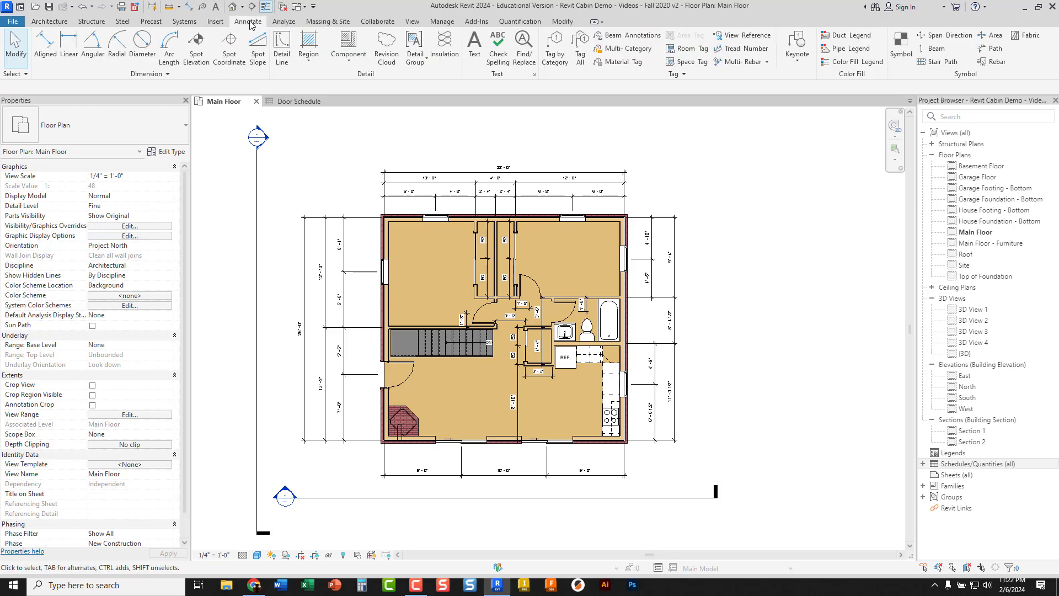
key("ctrl")
key("ctrl")
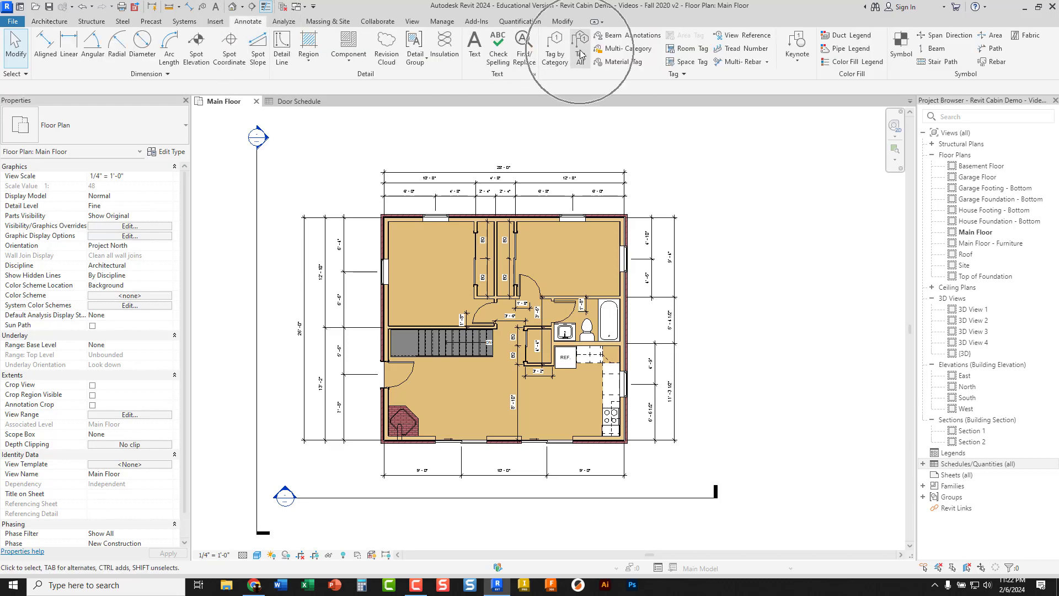
key("ctrl")
left_click(580, 53)
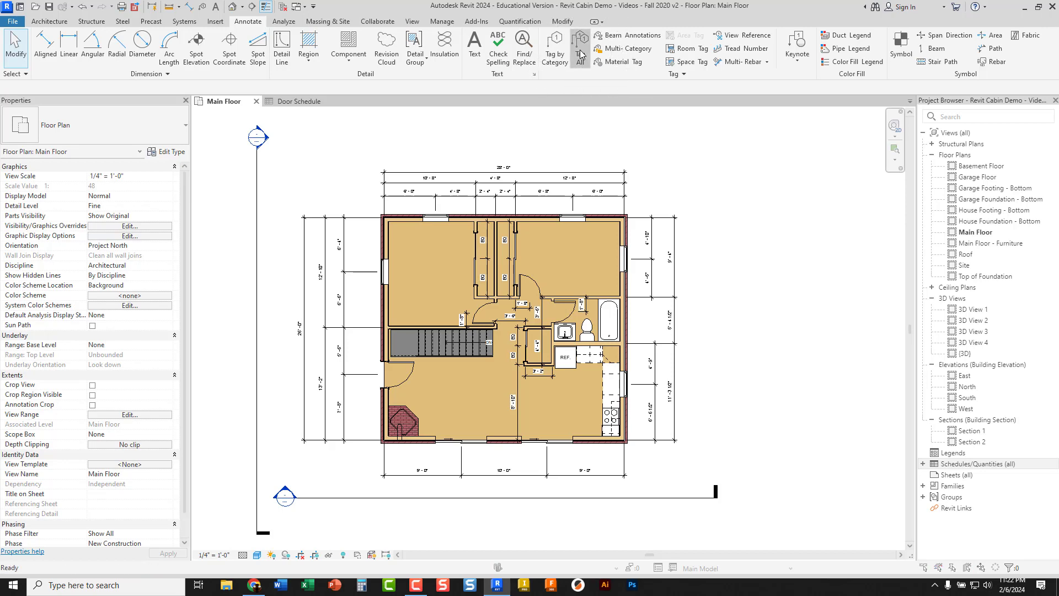
key("ctrl")
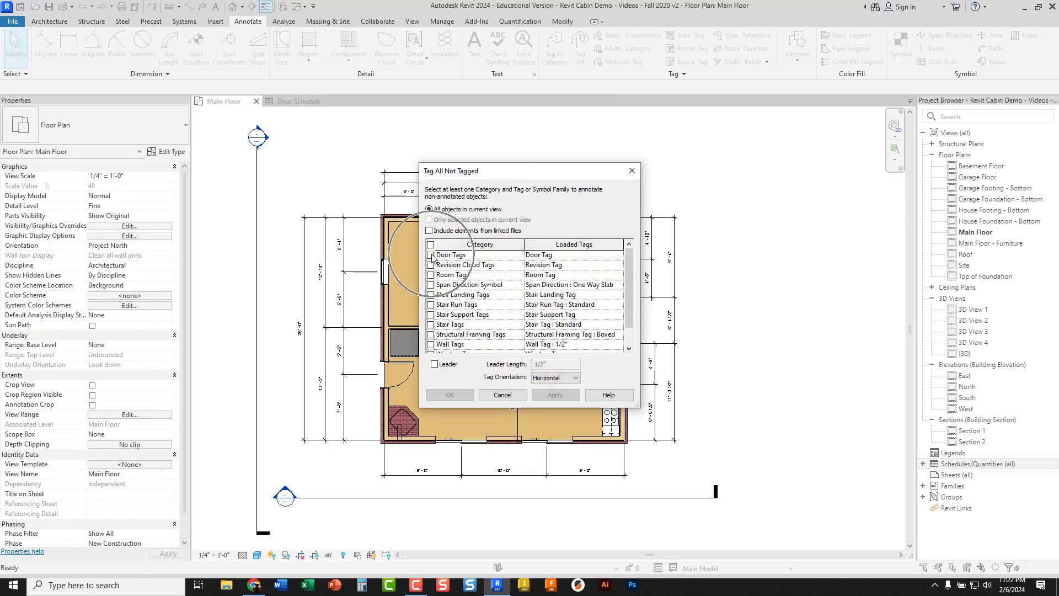
left_click(431, 256)
left_click(459, 396)
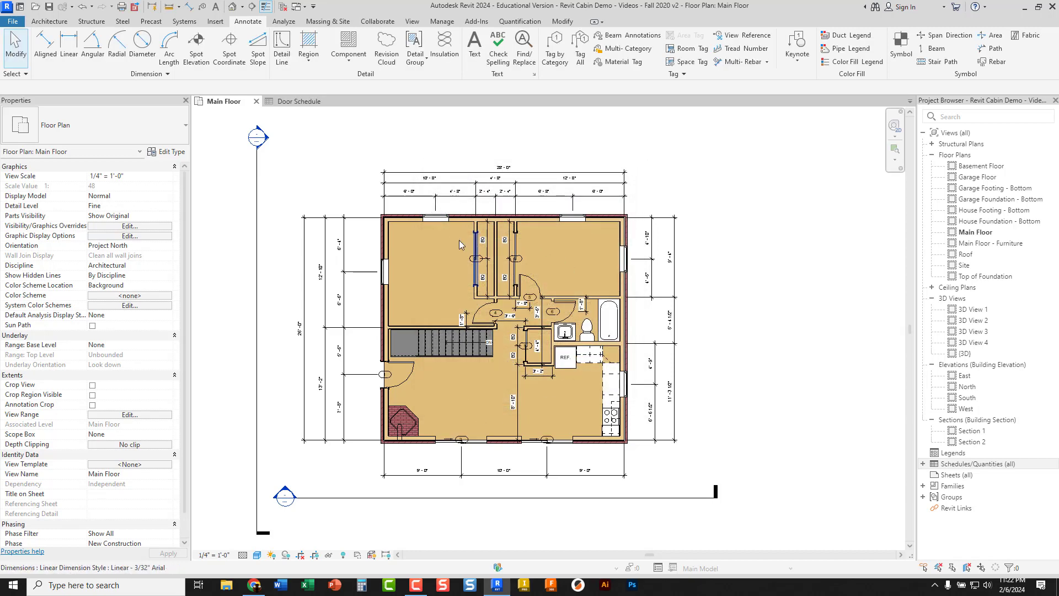
Move door tag 1 off the exterior wall and into the swing area of the main entry door
scroll(442, 417, "up", 8)
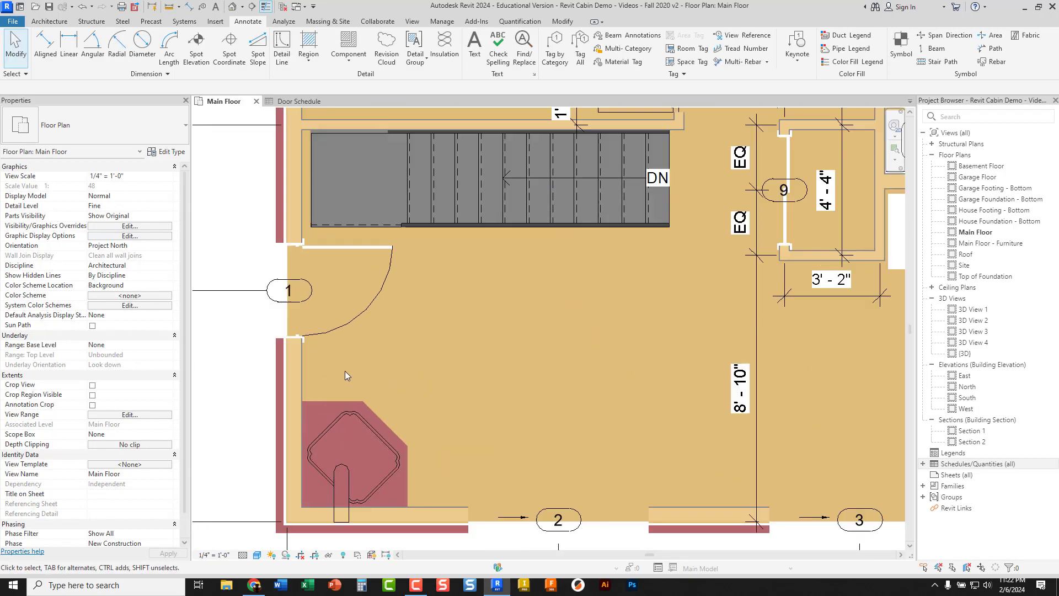
left_click(293, 276)
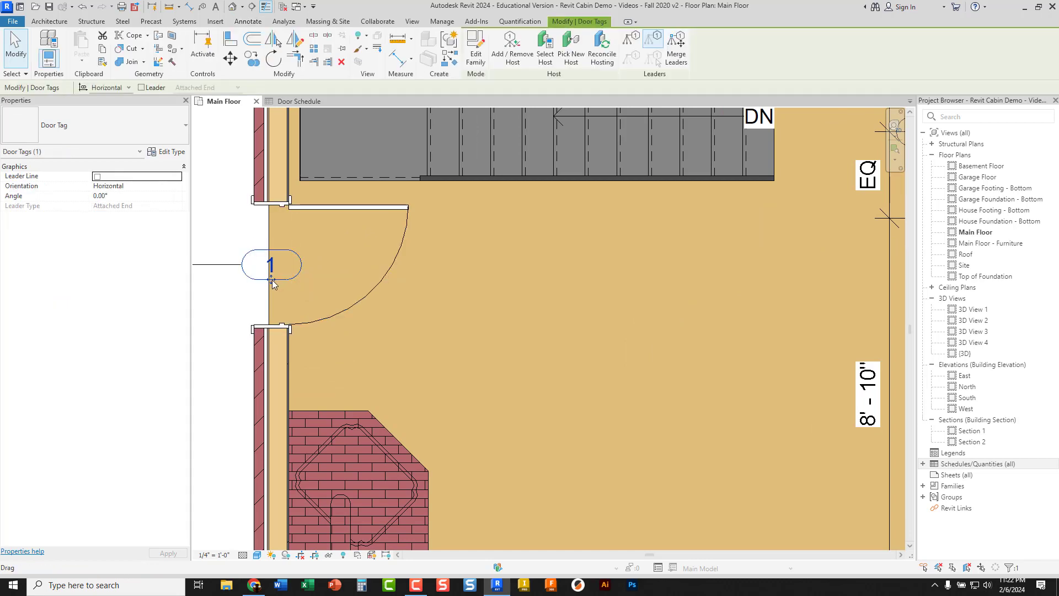
left_click_drag(272, 283, 313, 281)
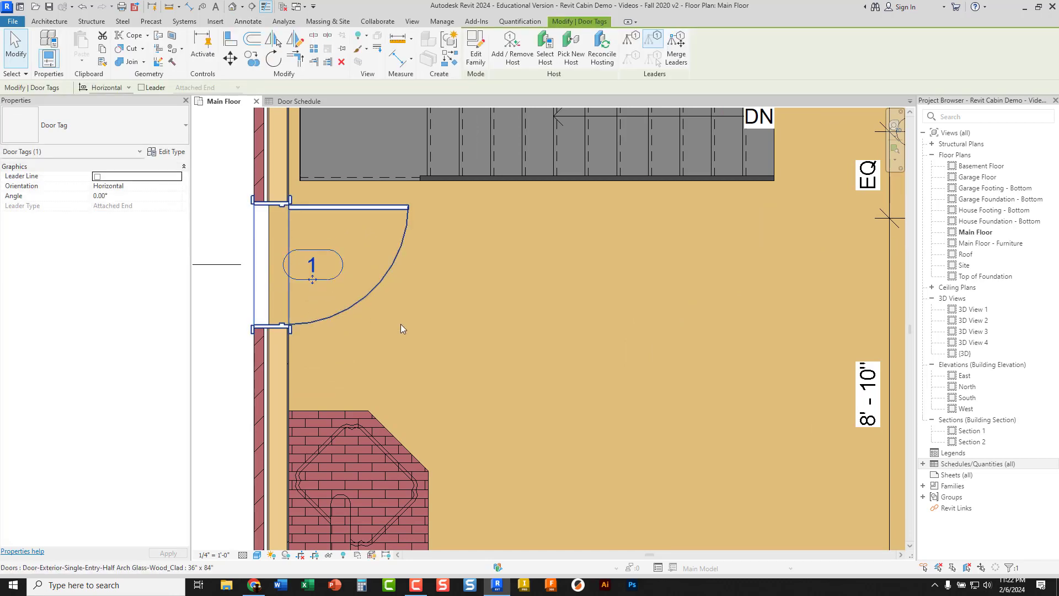
left_click(439, 327)
Move door tag 2 off the exterior wall to just inside the room, above its sliding glass door
scroll(439, 327, "down", 3)
middle_click_drag(465, 347, 364, 288)
scroll(421, 348, "up", 1)
scroll(488, 429, "up", 2)
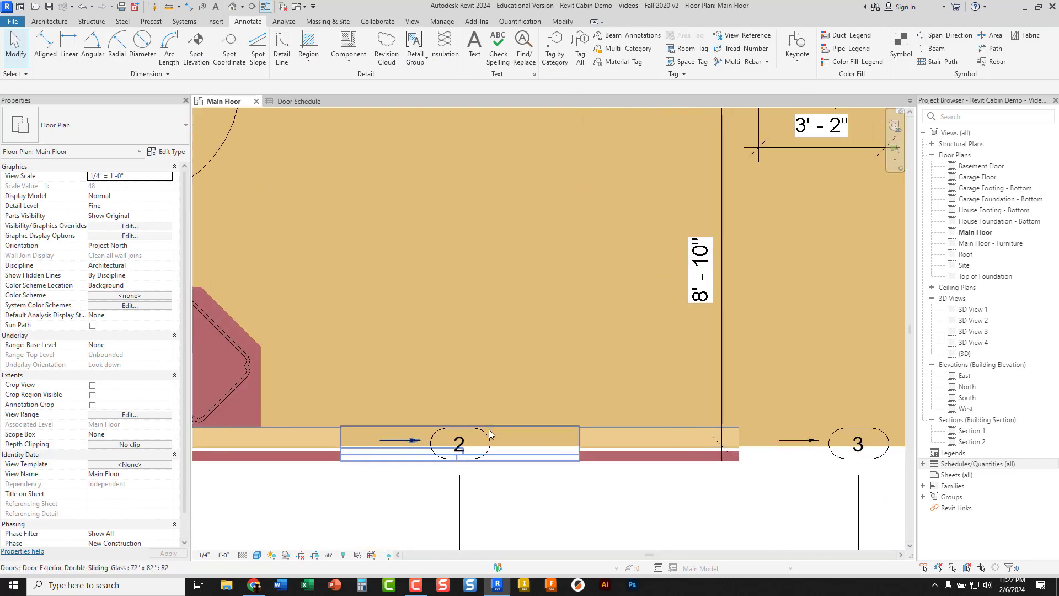
scroll(489, 430, "up", 1)
middle_click_drag(481, 390, 487, 337)
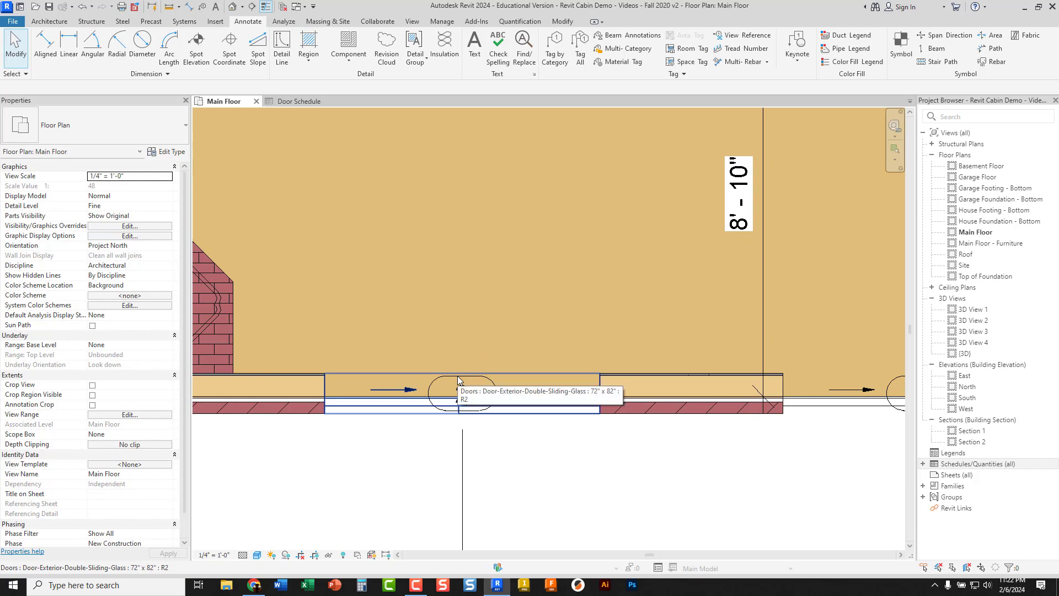
left_click(459, 380)
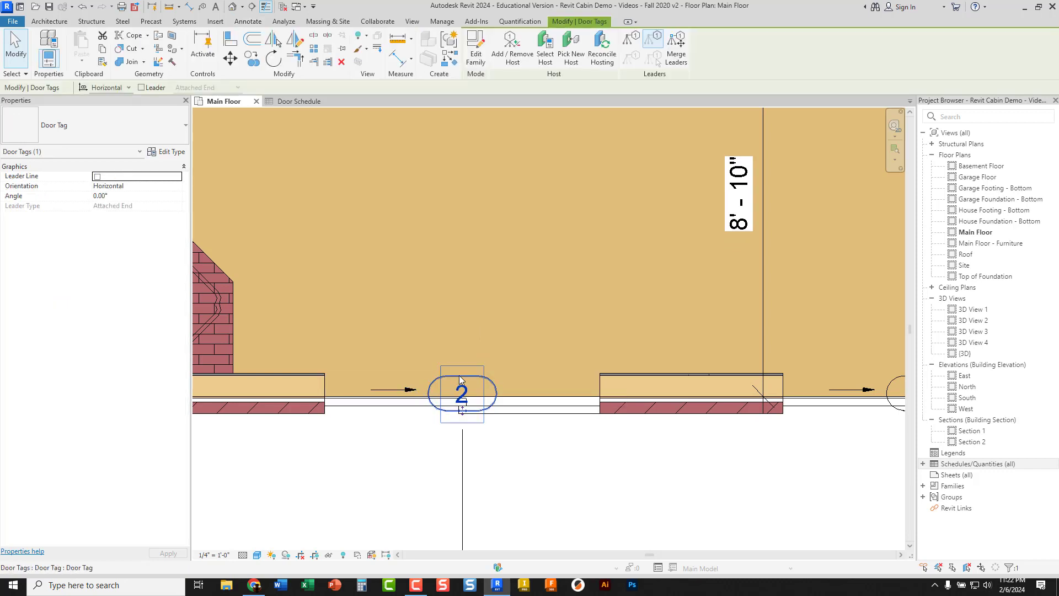
key("Tab")
key("Tab")
key("Tab")
key("Tab")
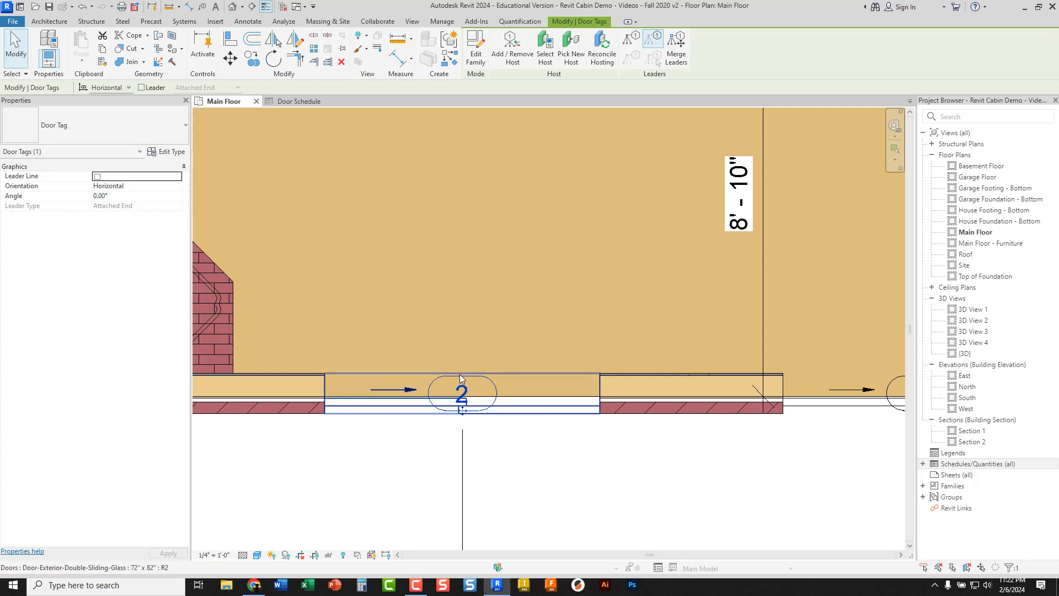
mouse_move(461, 377)
left_mouse_down()
mouse_move(466, 343)
mouse_move(462, 356)
left_mouse_up()
left_click(512, 366)
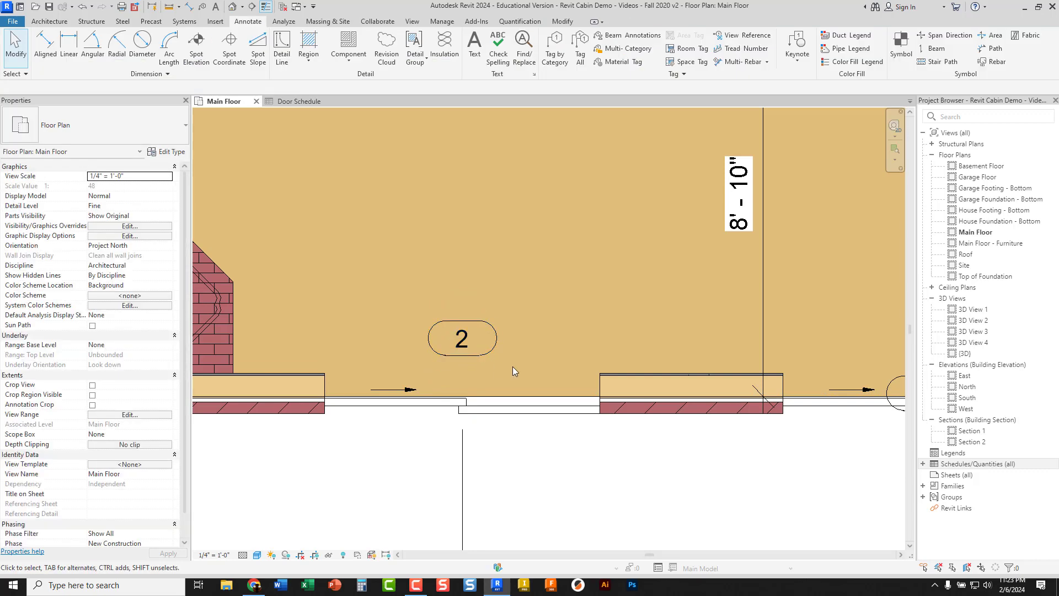
Move door tag 3 off the exterior wall into the room, in line with door tag 2
scroll(558, 352, "down", 2)
middle_click_drag(558, 352, 441, 358)
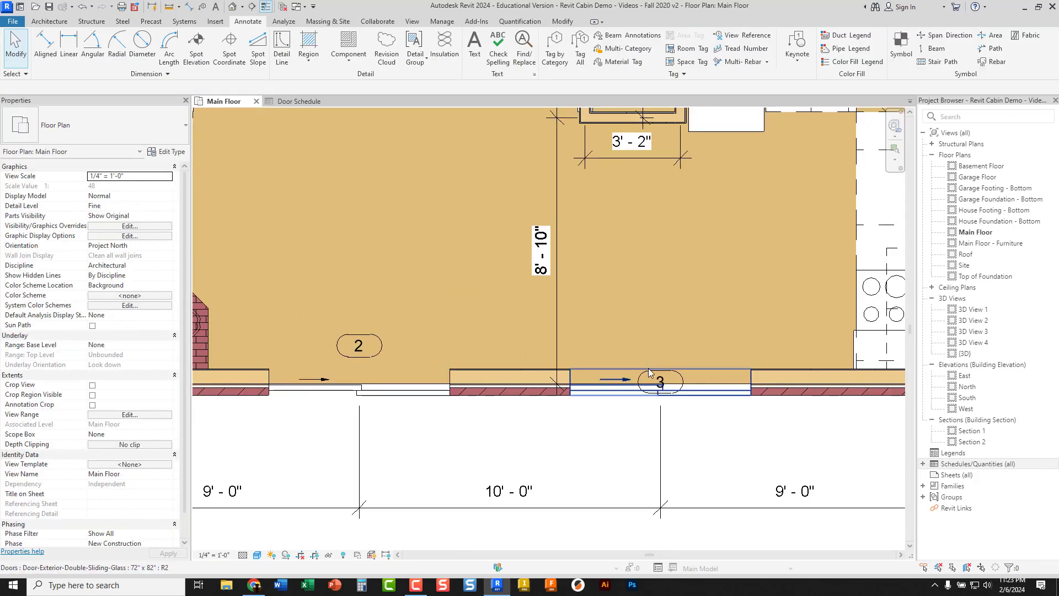
left_click(660, 385)
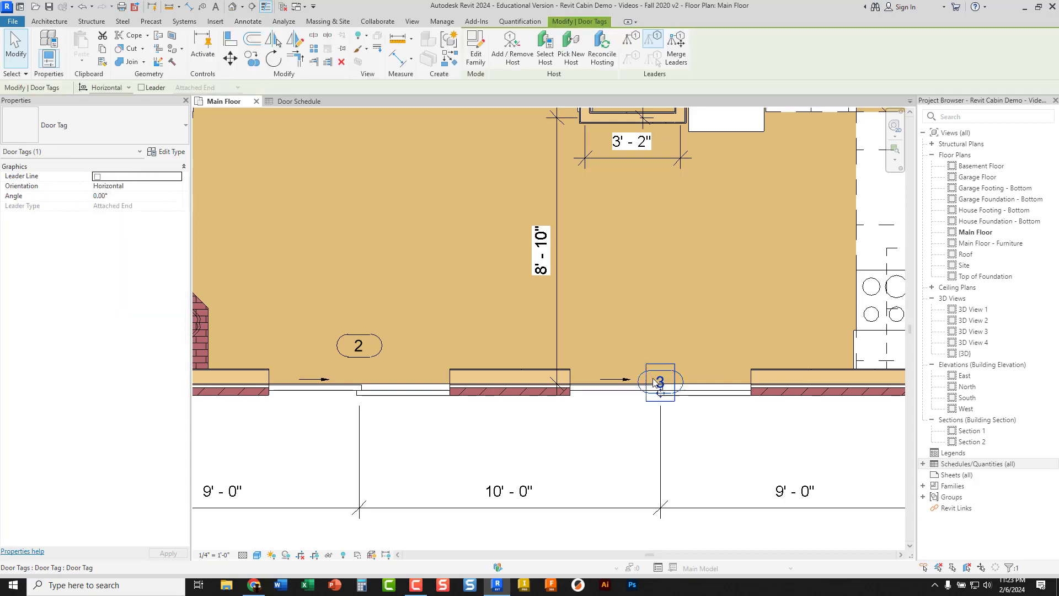
left_click_drag(660, 394, 660, 358)
Move door tag 9 off its sliding door into the lower part of the closet beside the refrigerator
scroll(552, 349, "down", 5)
scroll(568, 419, "up", 6)
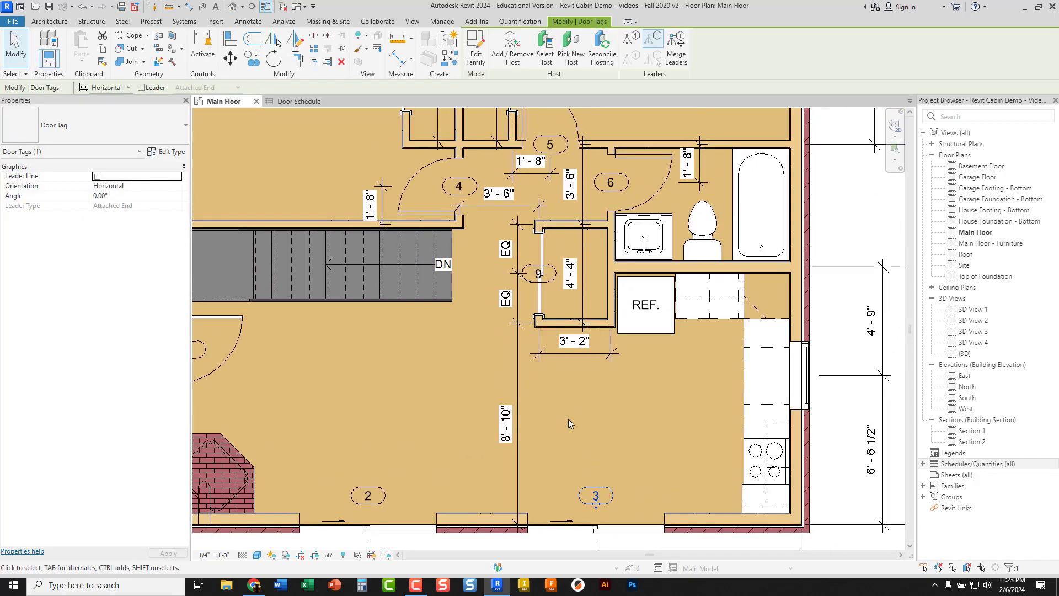
left_click_drag(577, 300, 592, 305)
left_click(574, 308)
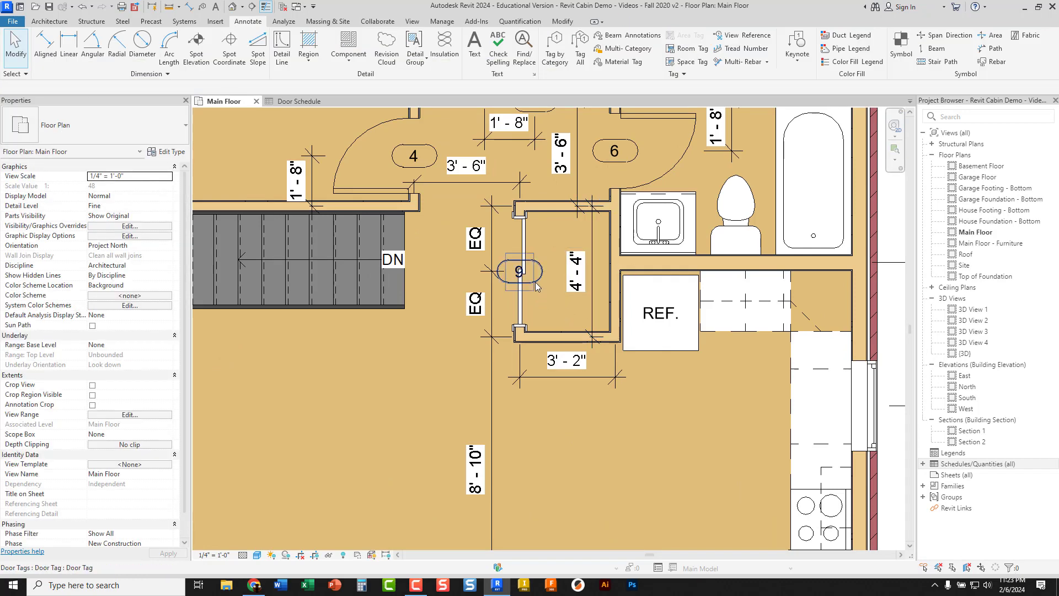
left_click(528, 283)
left_click_drag(521, 286, 551, 324)
left_click(548, 257)
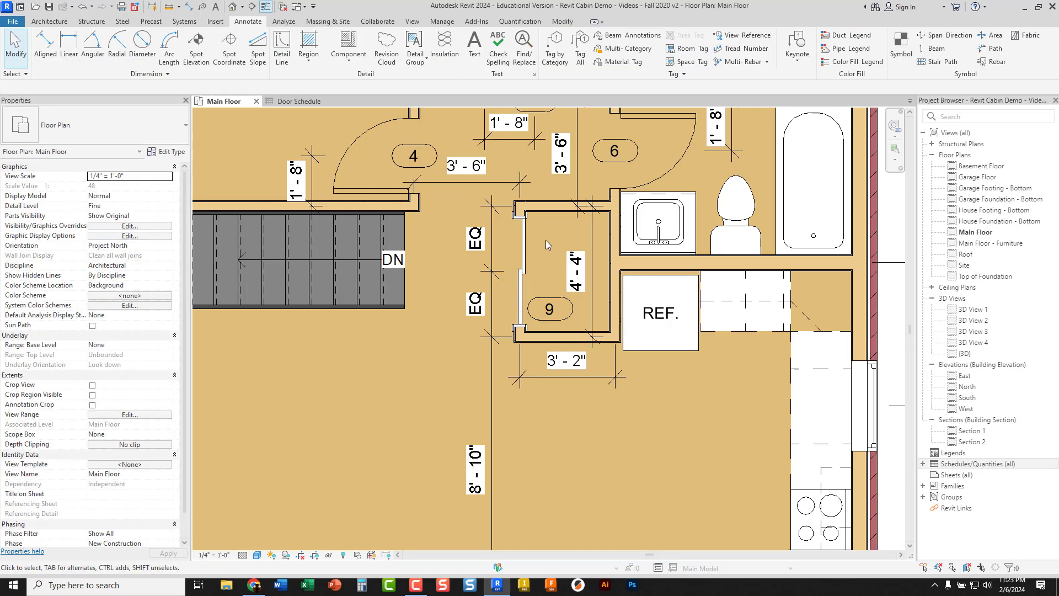
Move door tags 8 and 7 off the closet sliding doors into their adjacent bedrooms
middle_click_drag(550, 247, 551, 411)
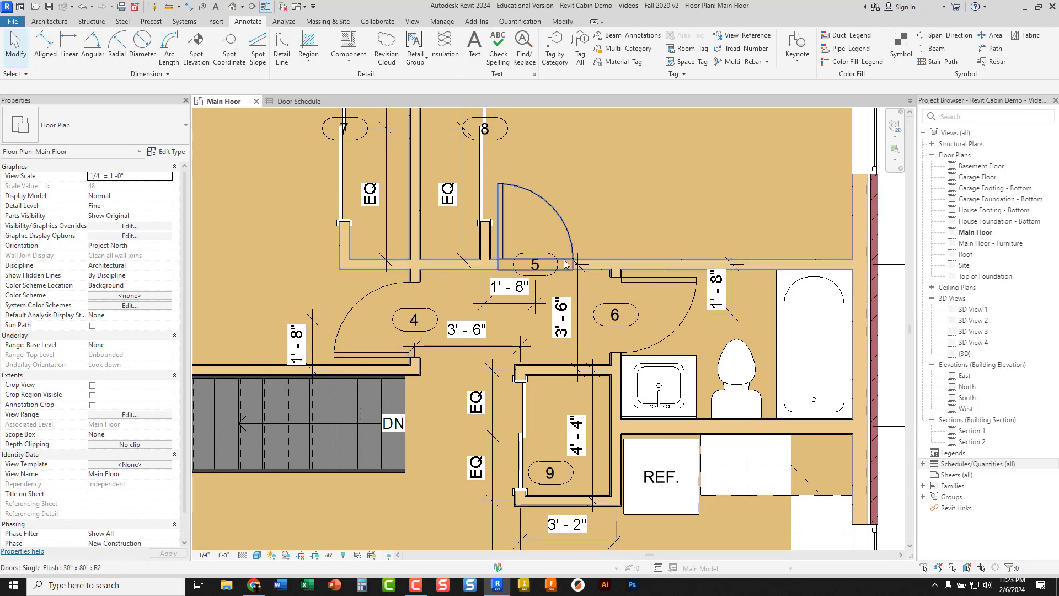
middle_click_drag(568, 172, 594, 270)
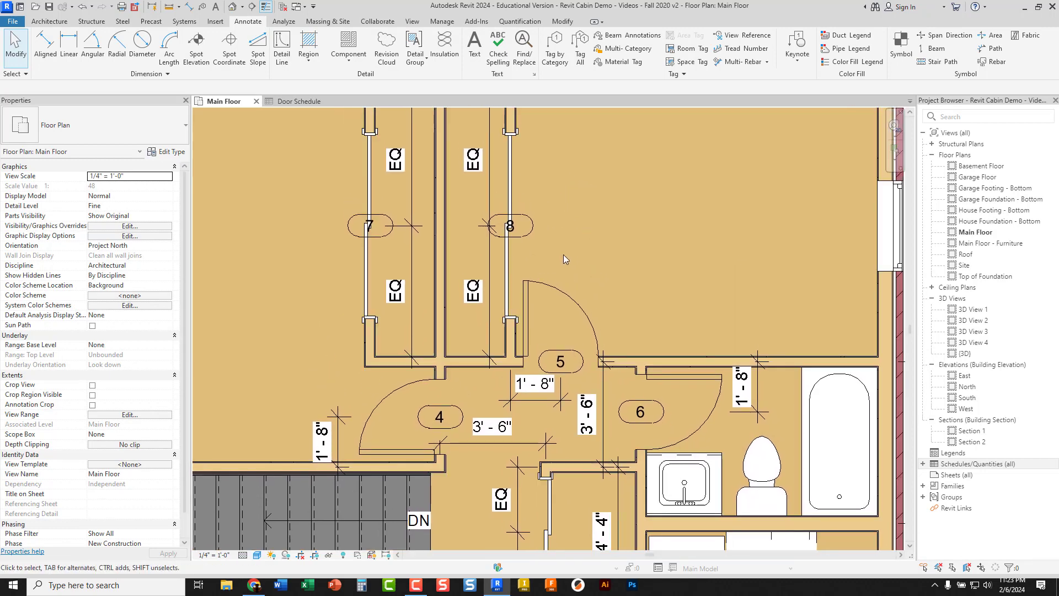
scroll(498, 242, "up", 2)
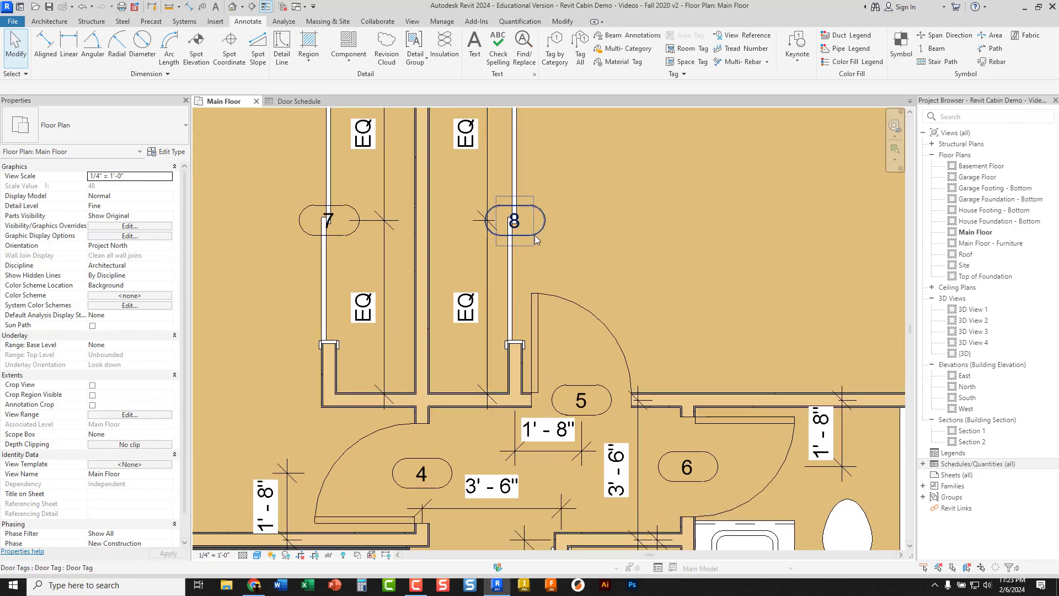
left_click(516, 232)
left_click_drag(518, 236, 571, 236)
left_click(347, 238)
mouse_move(346, 238)
left_mouse_down()
mouse_move(276, 243)
mouse_move(285, 242)
left_mouse_up()
left_click(284, 260)
Compare the type and Mark of the single-flush bedroom and bathroom doors in their properties
scroll(284, 260, "down", 3)
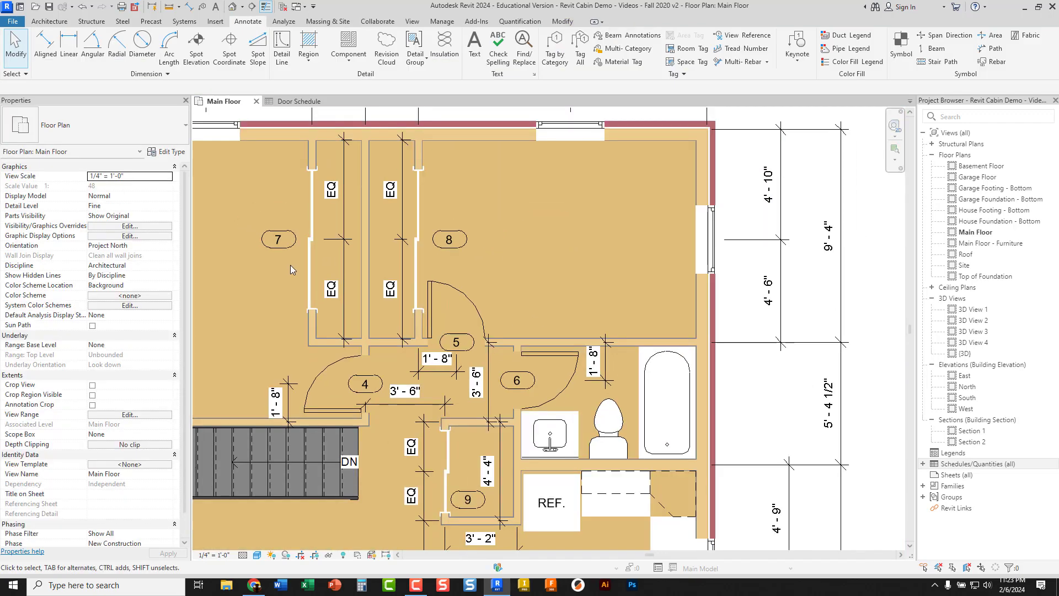
middle_click_drag(304, 296, 440, 234)
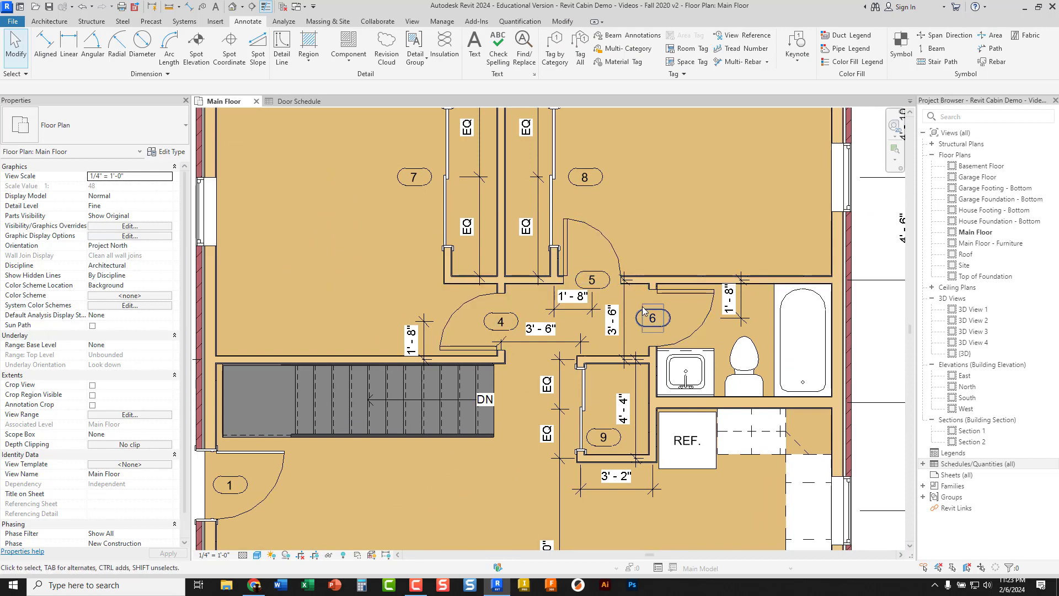
left_click(464, 312)
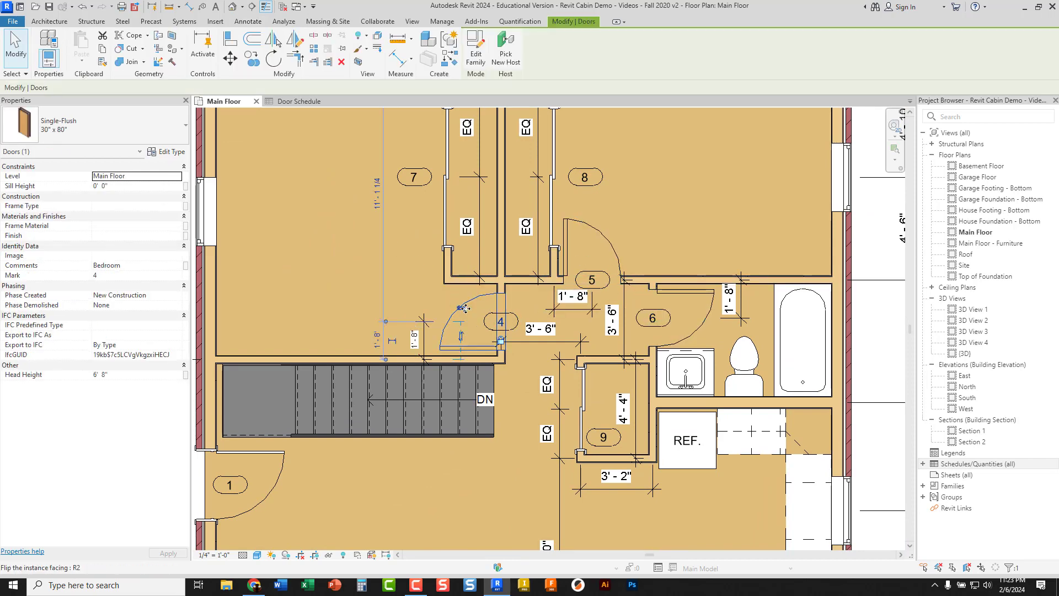
left_click(592, 236)
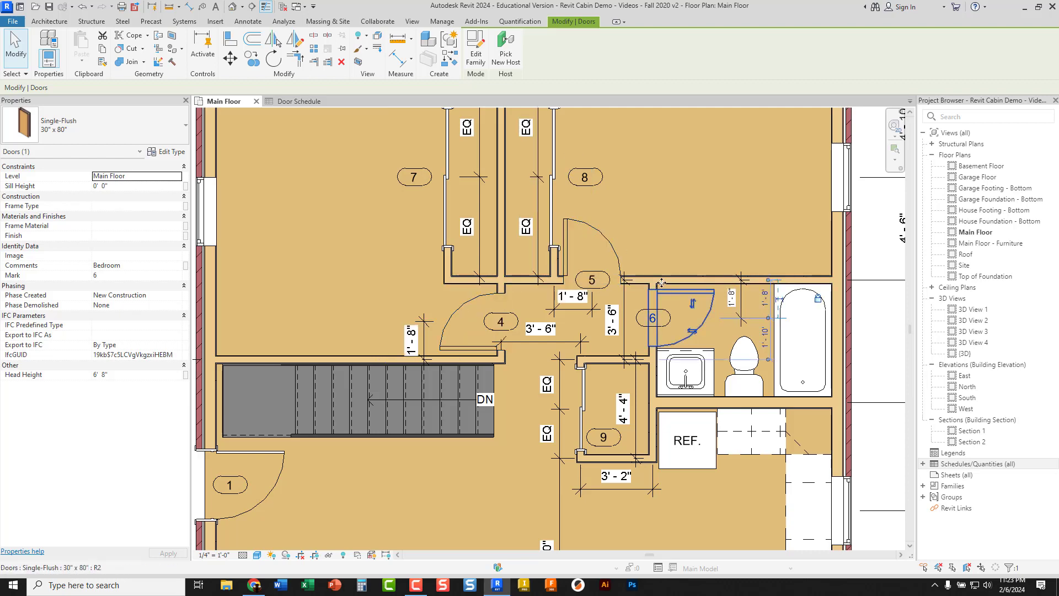
left_click(366, 267)
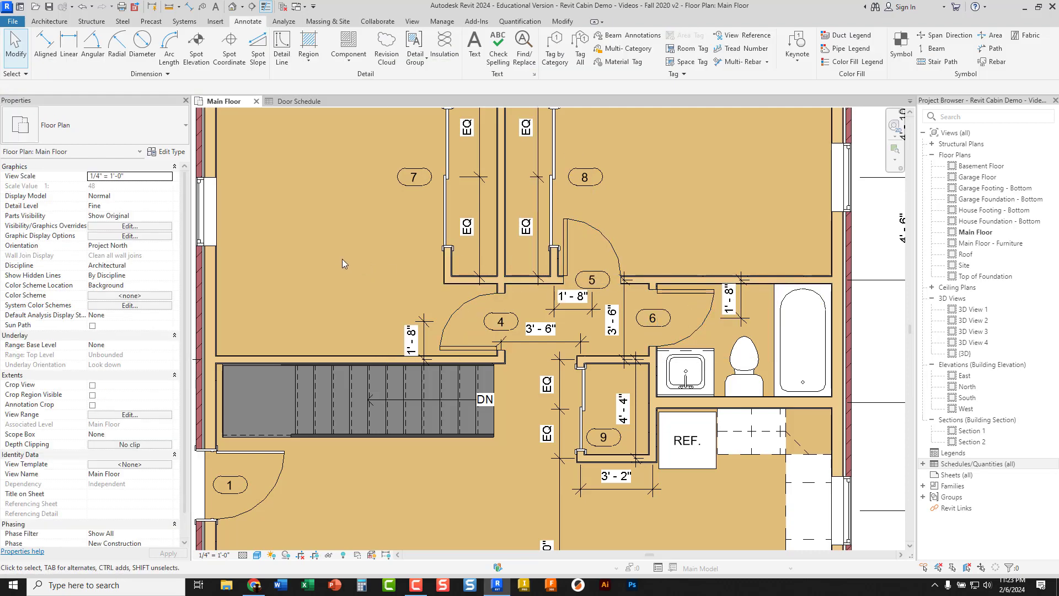
Check the Mark and Comments of the main entry door in its properties
scroll(355, 257, "down", 2)
middle_click_drag(356, 252, 425, 182)
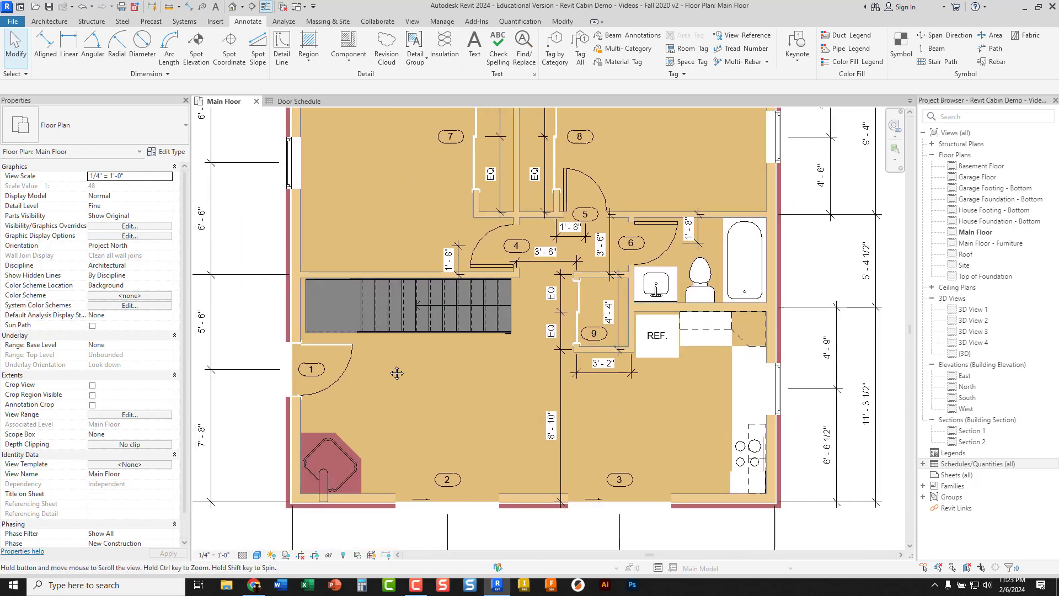
middle_click_drag(396, 373, 416, 356)
scroll(370, 368, "up", 3)
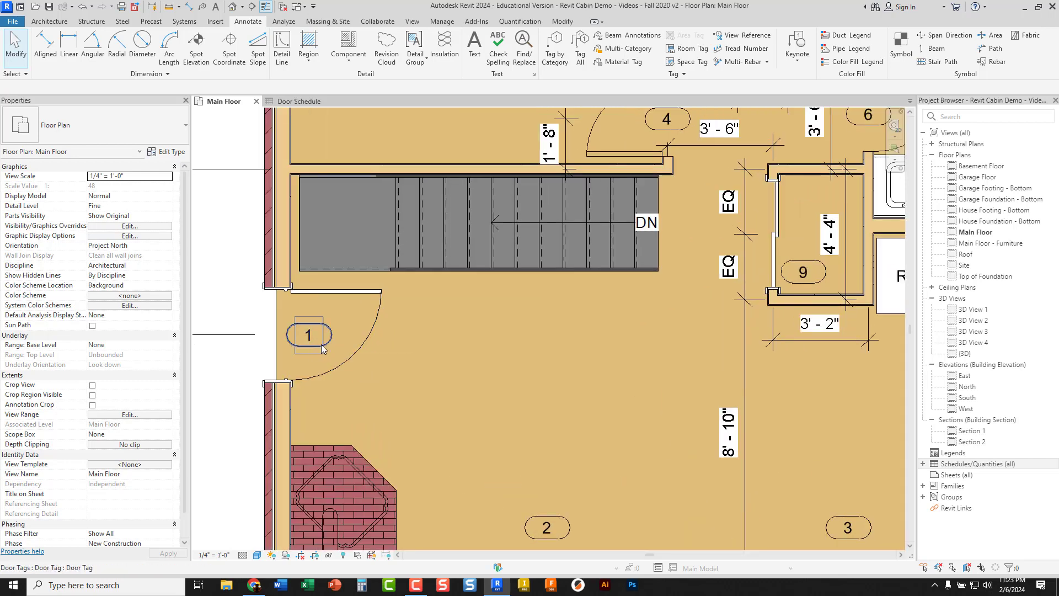
left_click(353, 355)
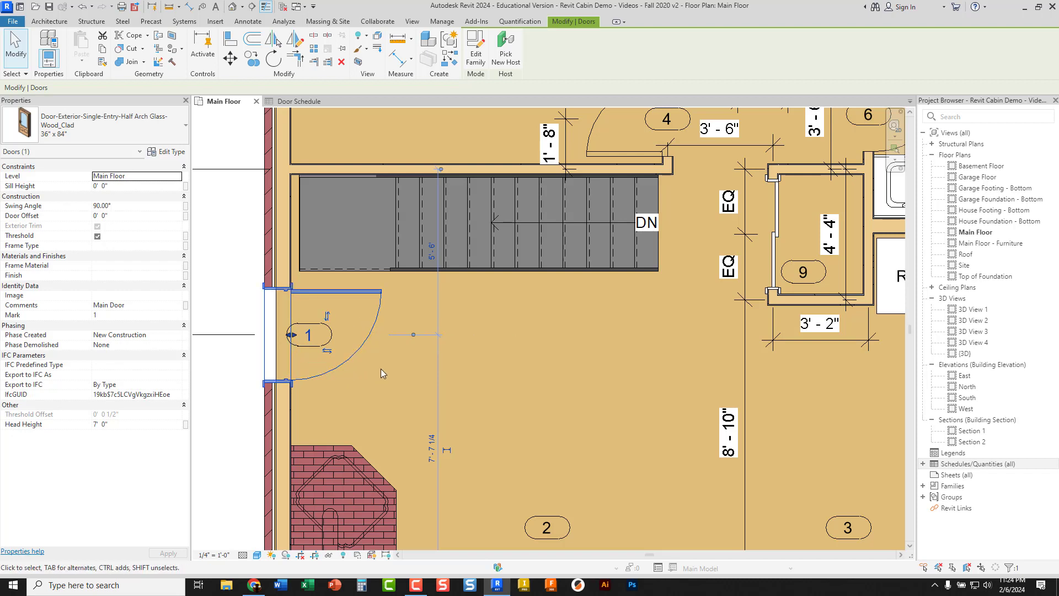
left_click(363, 390)
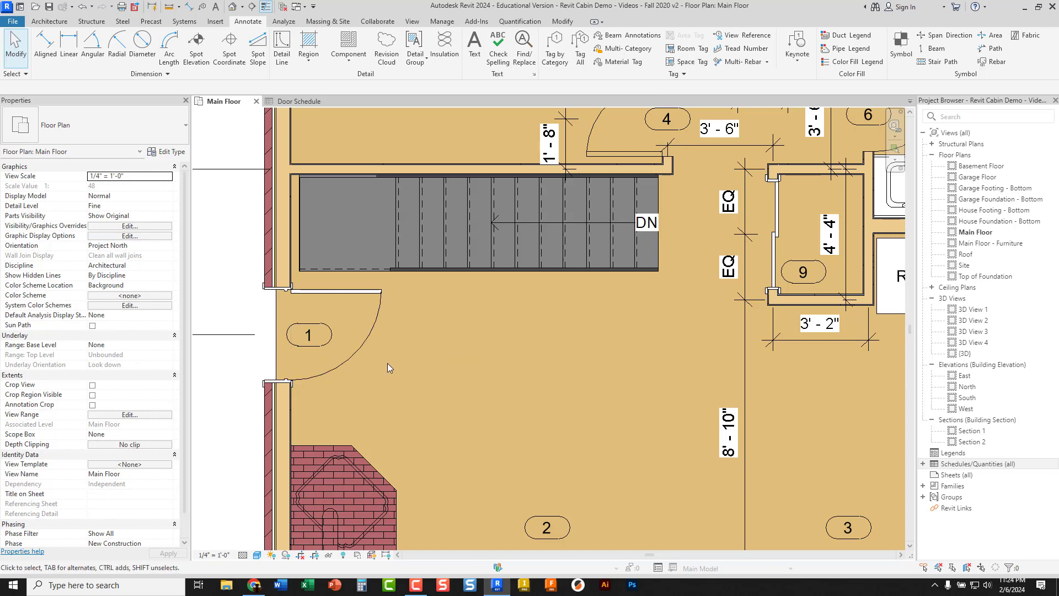
Open the Door Tag family for editing from the main entry door's tag and open its label parameters
middle_click_drag(506, 408, 419, 276)
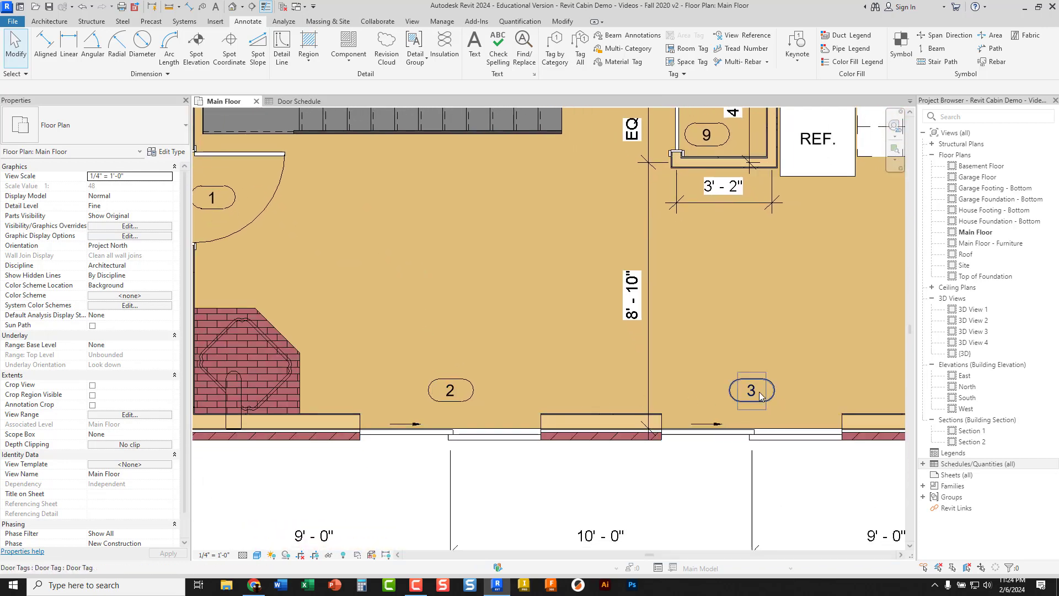
middle_click_drag(402, 287, 501, 332)
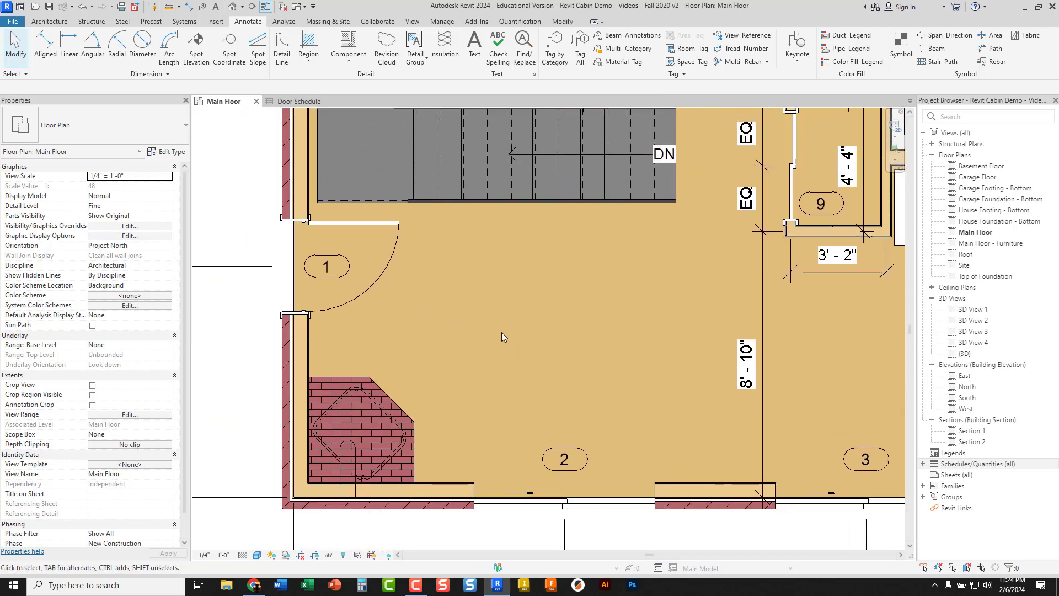
right_click(340, 279)
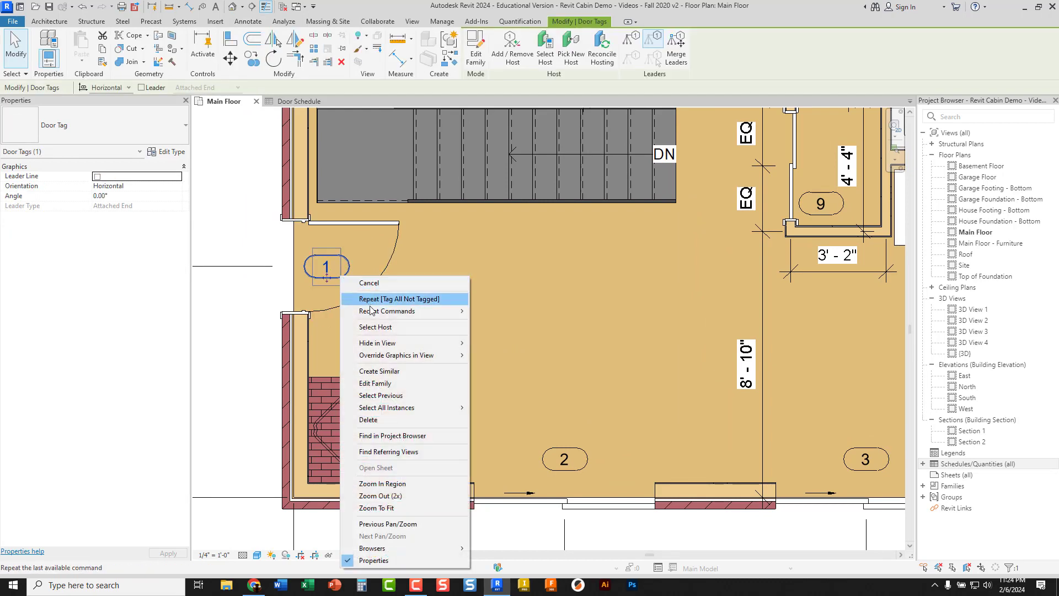
left_click(380, 383)
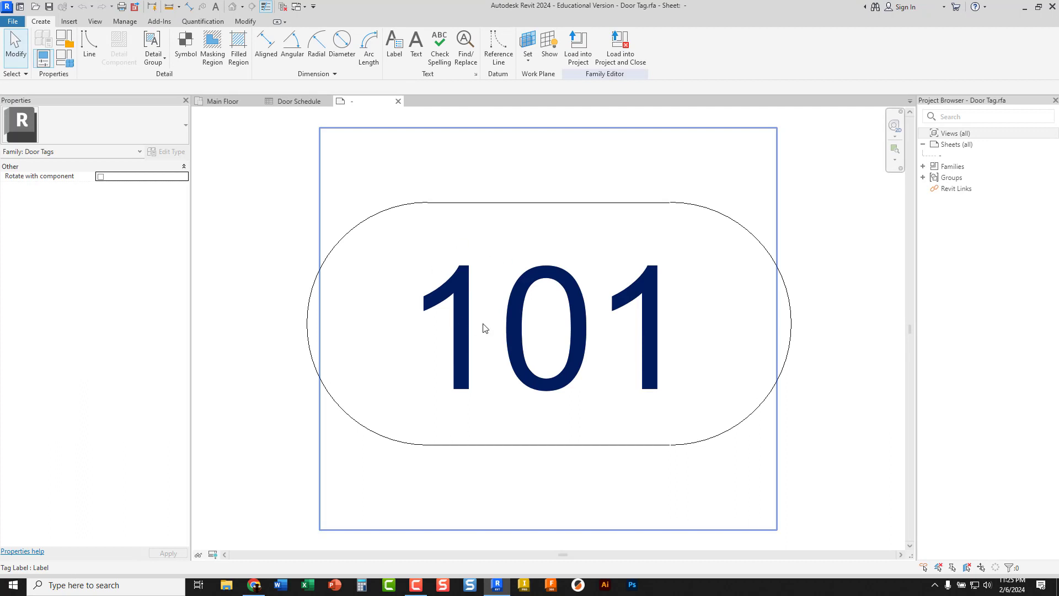
left_click(469, 321)
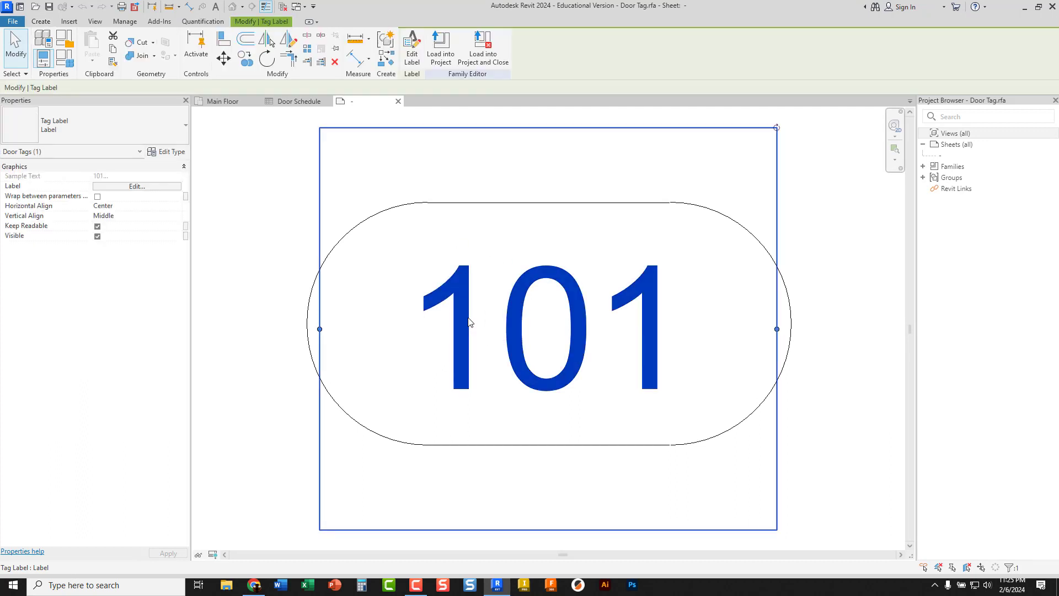
left_click(138, 186)
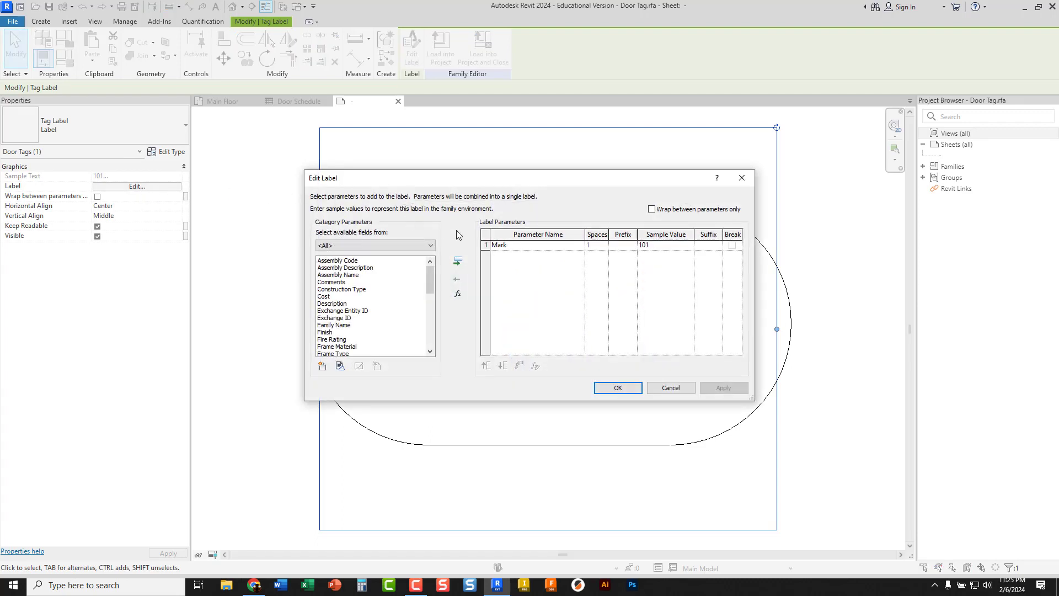
Replace the Mark parameter with Type Mark in the door tag's label
left_click(503, 248)
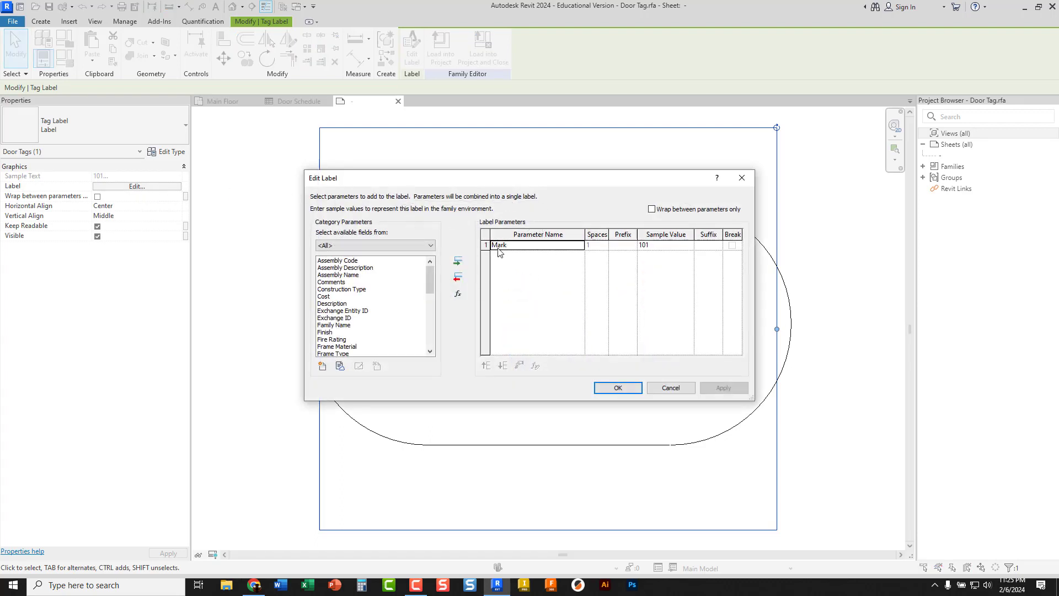
left_click(461, 280)
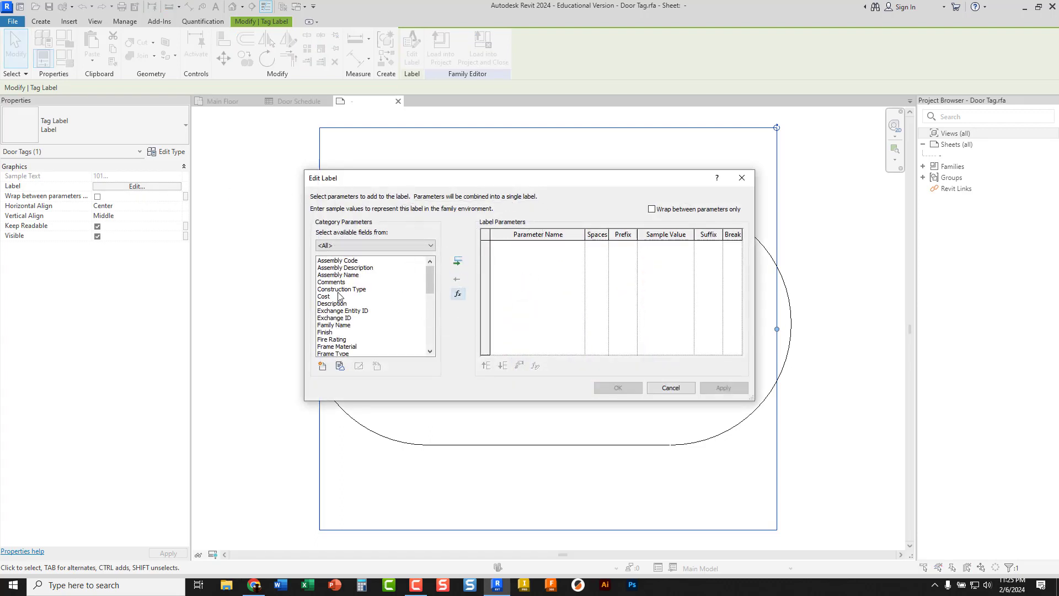
scroll(340, 312, "down", 15)
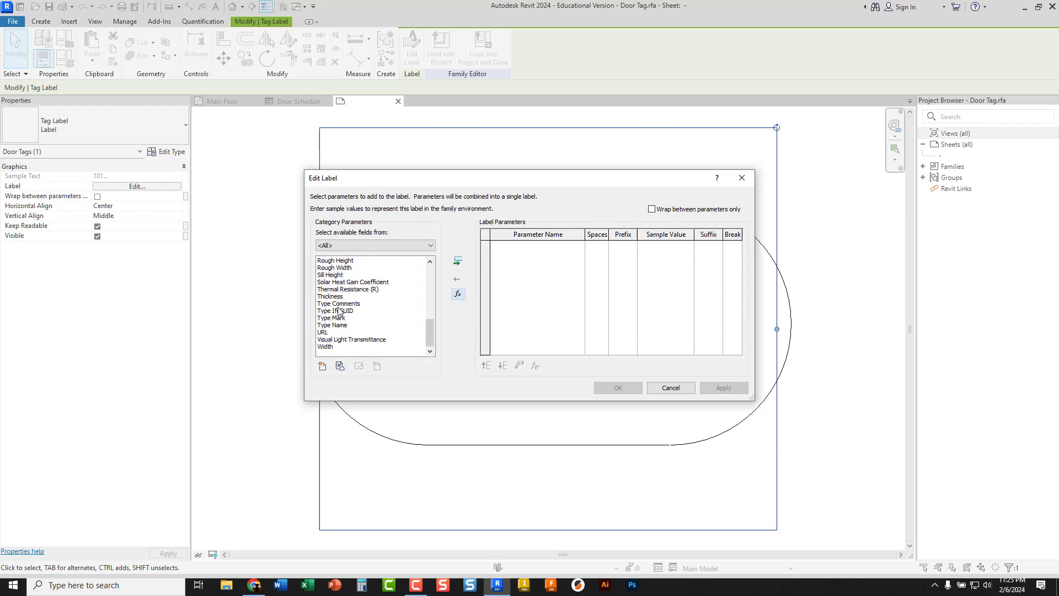
left_click(336, 319)
left_click(458, 261)
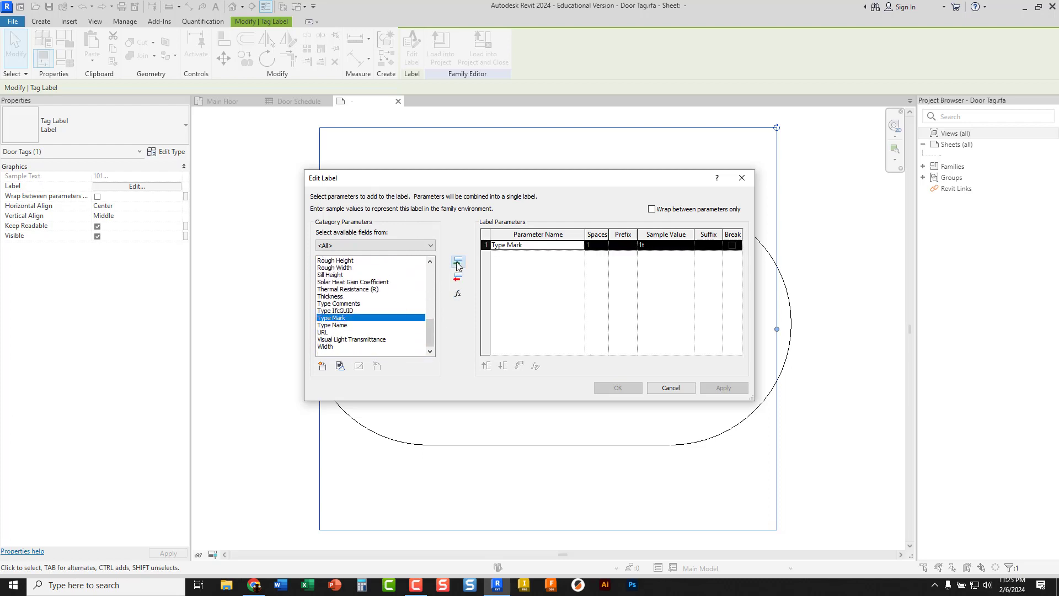
left_click(618, 389)
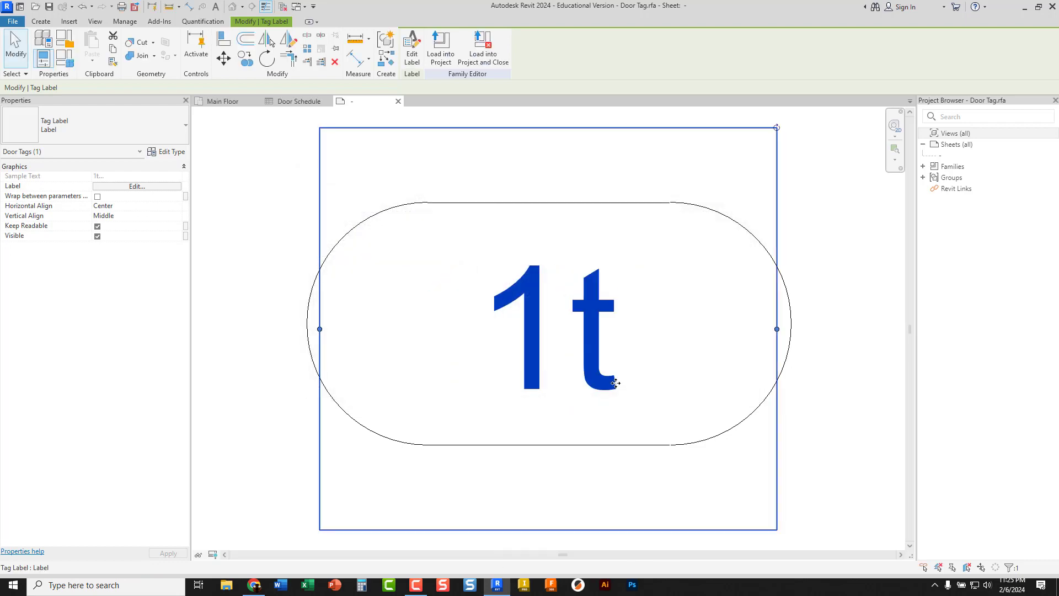
Load the Door Tag family into the project and close it without saving, overwriting the existing version and its parameter values
left_click(478, 55)
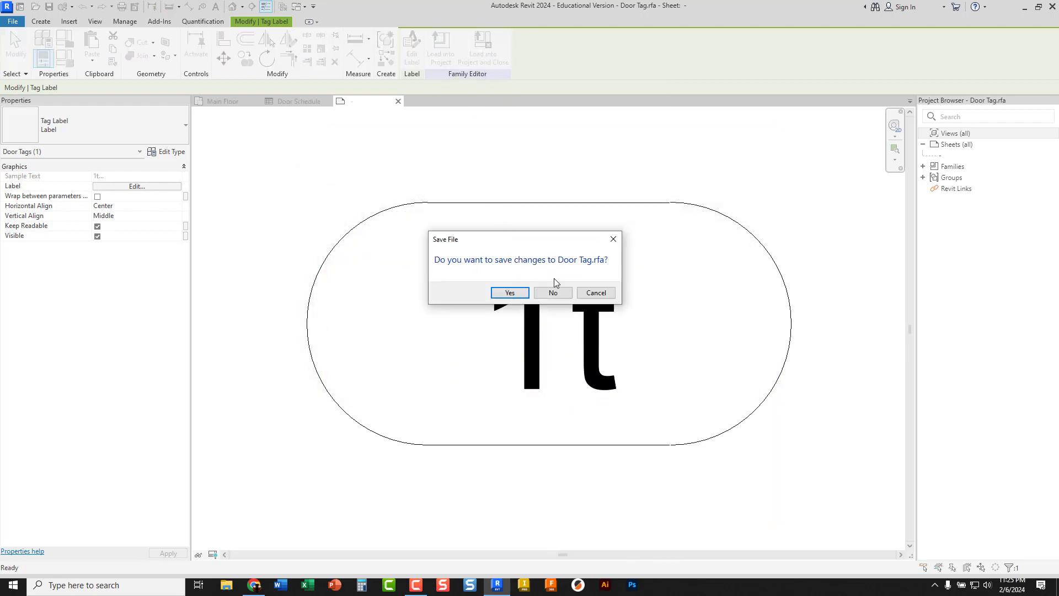
left_click(553, 293)
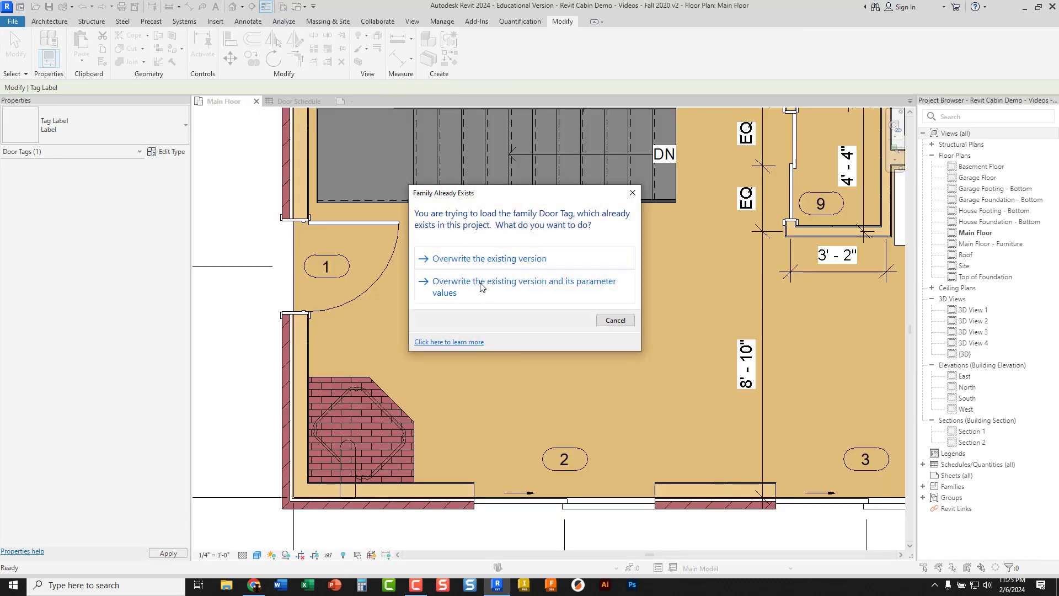
left_click(481, 284)
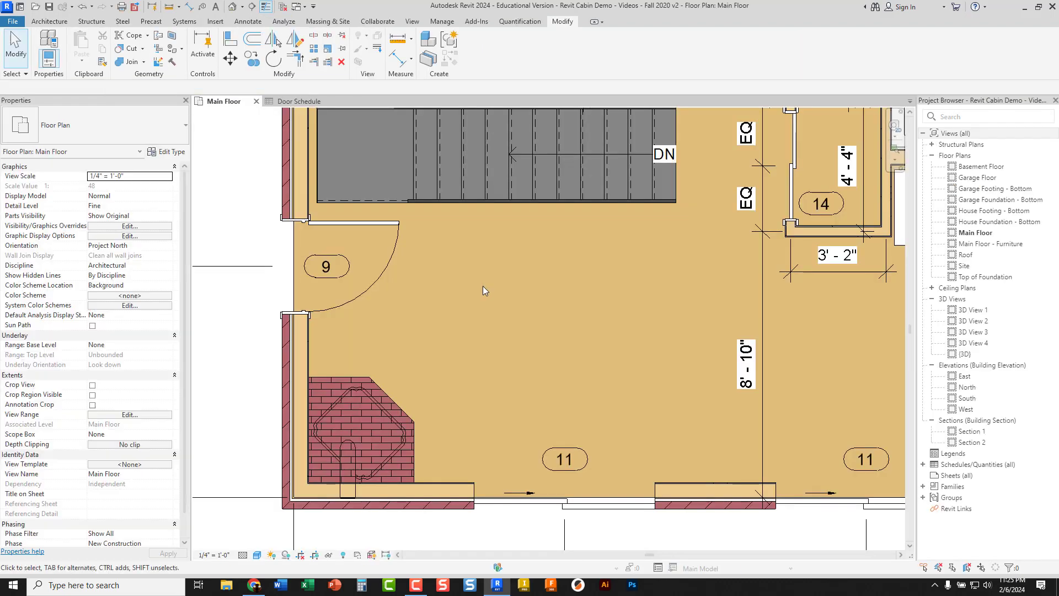
In the Door Schedule, set the Type Mark to 1 for the main door and 2 for the patio doors, applying it to each type
middle_click_drag(425, 287, 383, 229)
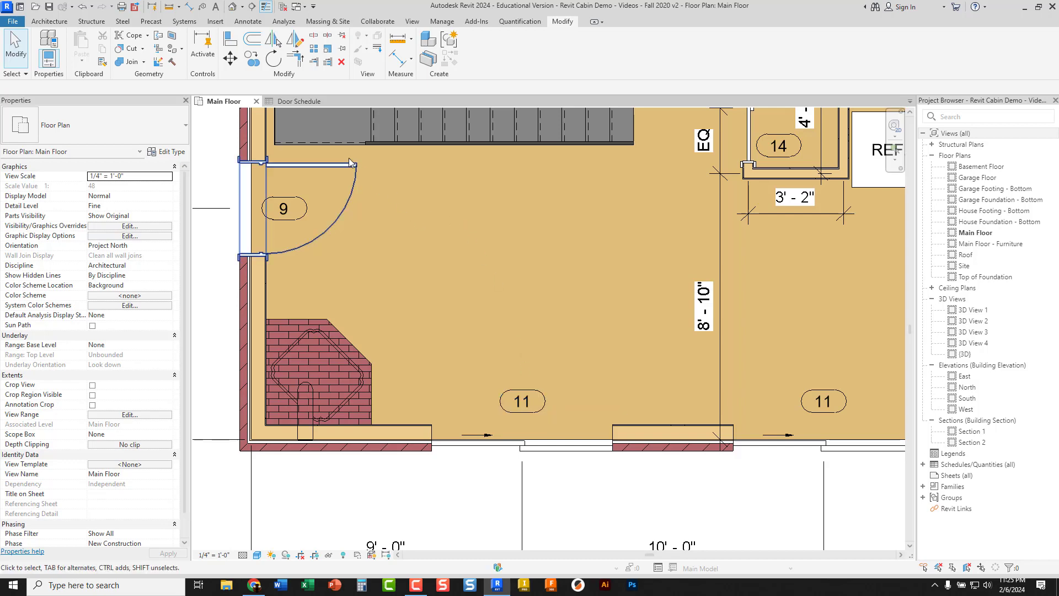
left_click(307, 104)
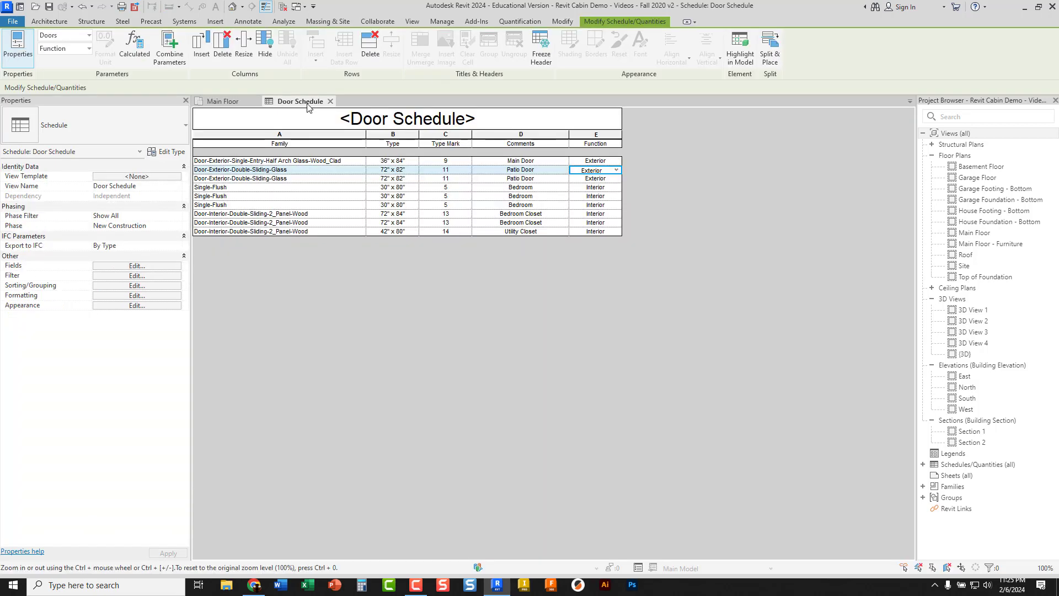
left_click(446, 161)
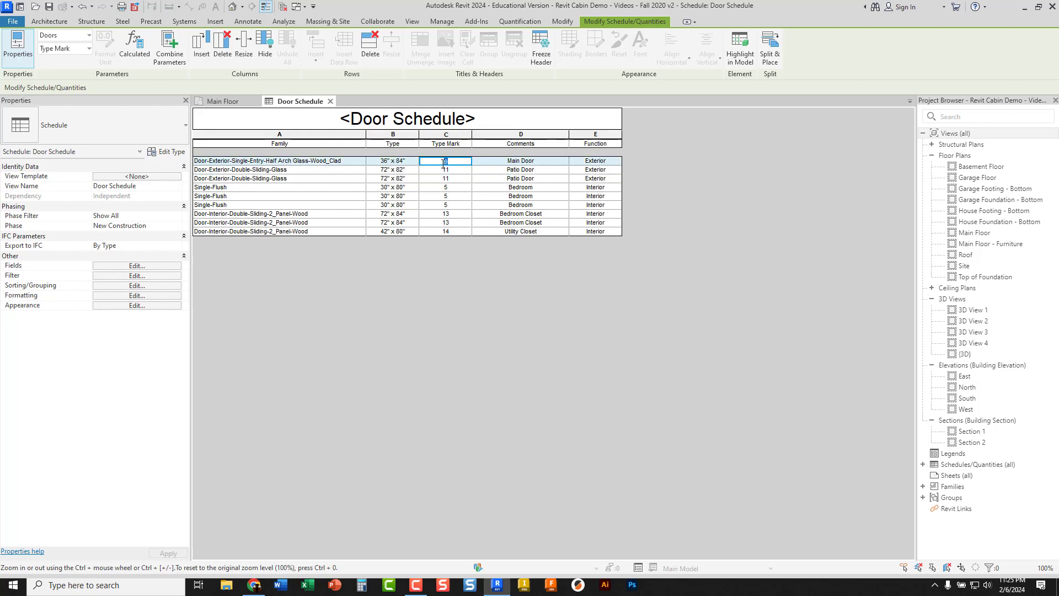
type("1")
key("Return")
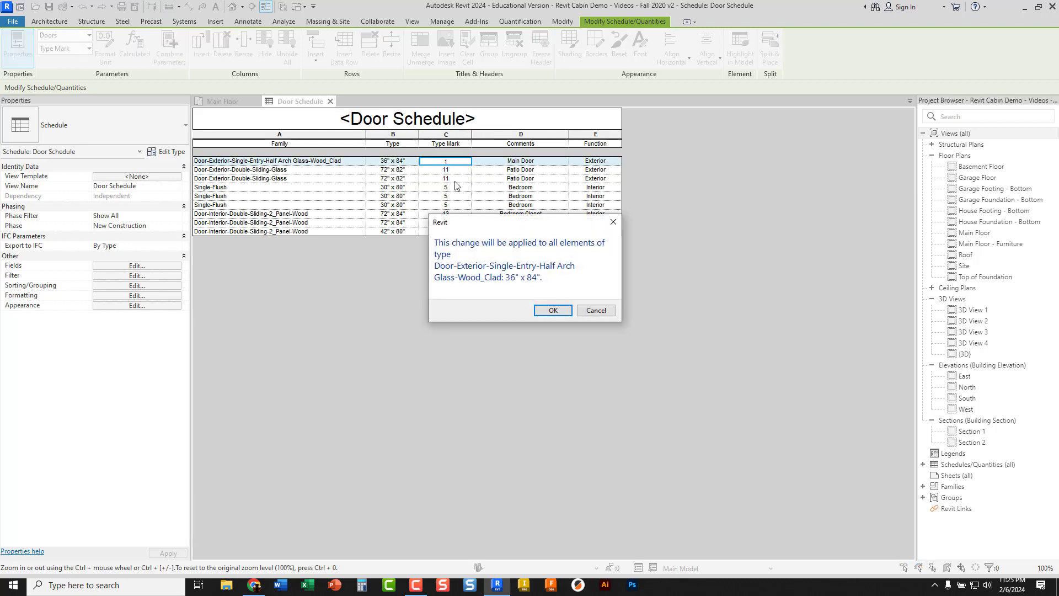
left_click(552, 310)
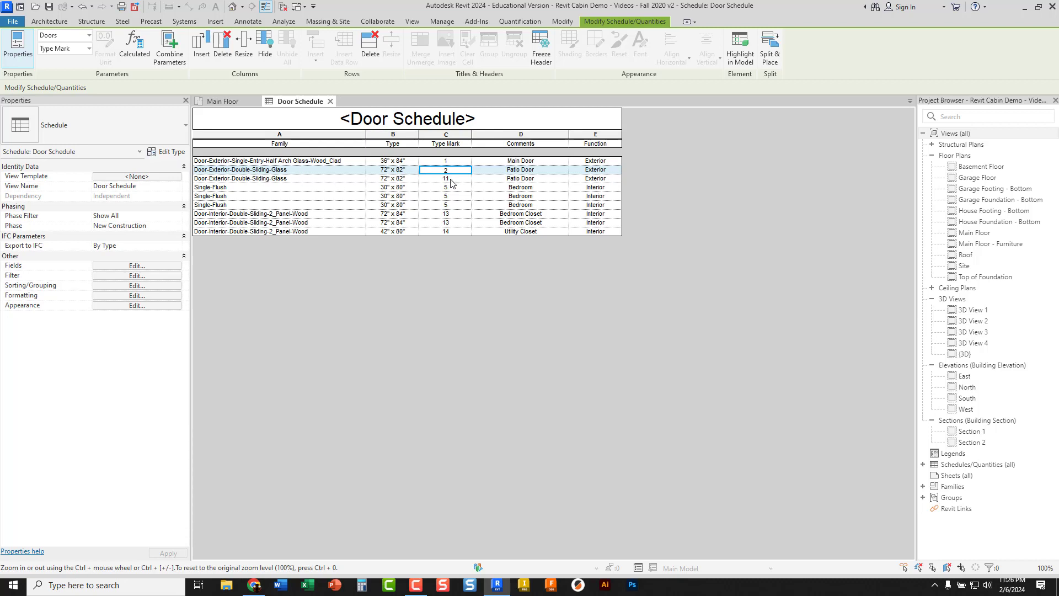
left_click(449, 181)
left_click(554, 304)
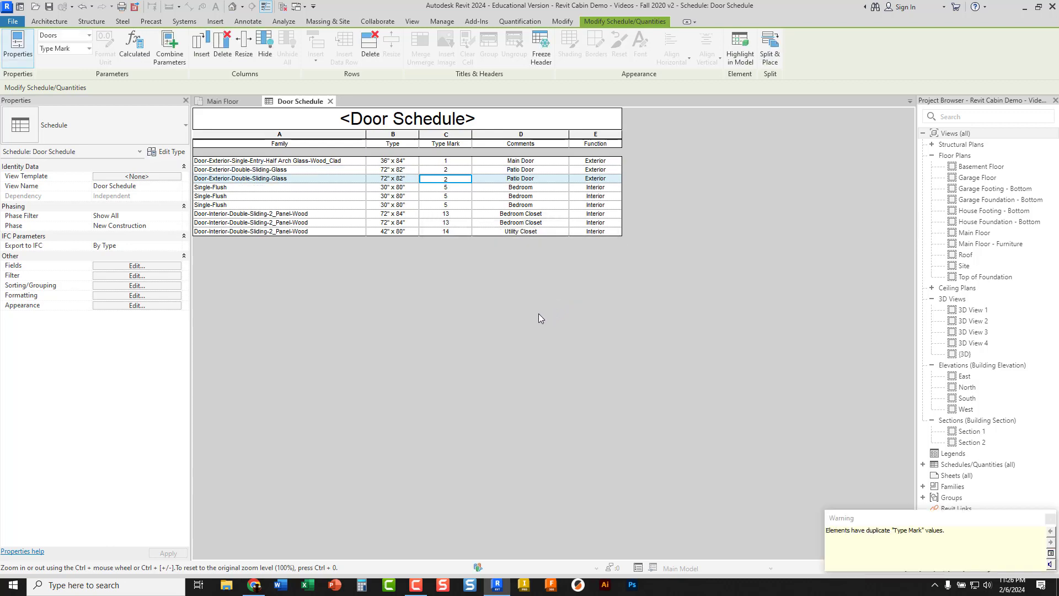
Set the Type Mark of the Single-Flush 30" x 80" doors to 3 and apply it to the whole type
left_click(451, 190)
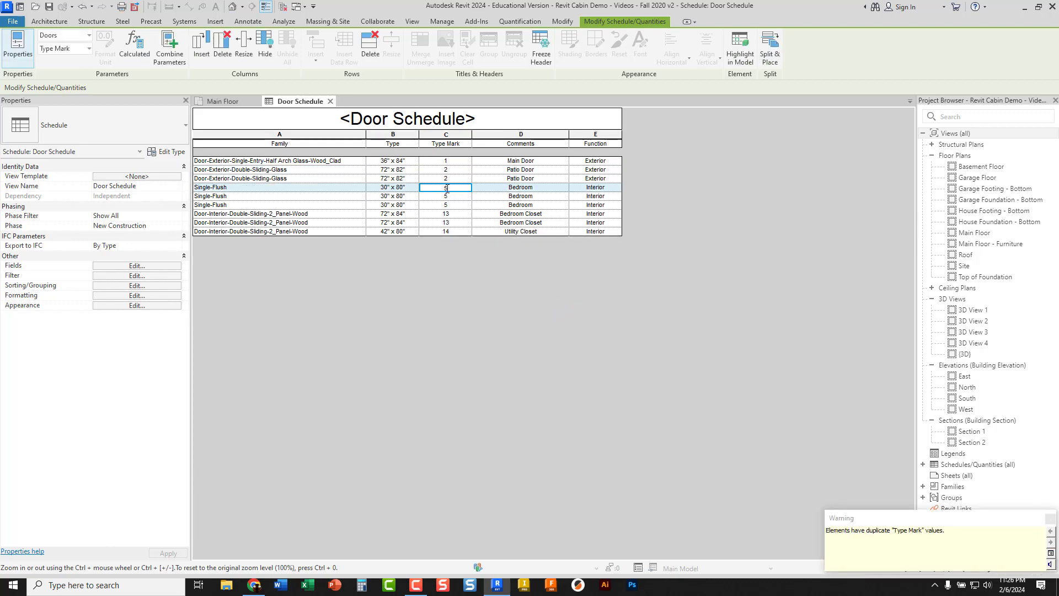
type("3")
key("Return")
left_click(541, 303)
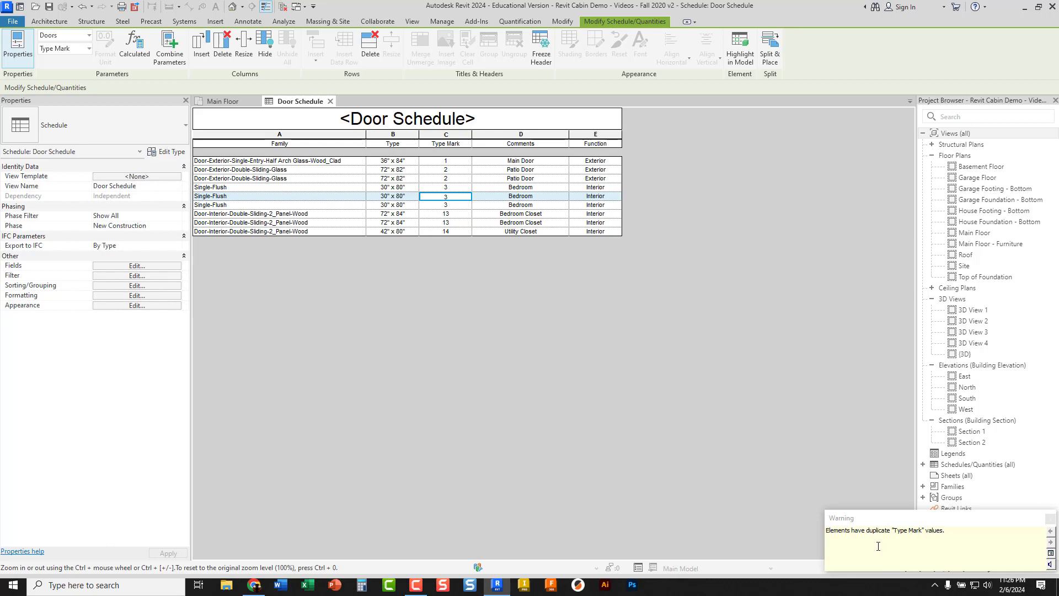
Set the Type Mark to 4 for the bedroom closet doors and 5 for the utility closet door, applying it to each type
left_click(450, 216)
left_click_drag(453, 214, 441, 215)
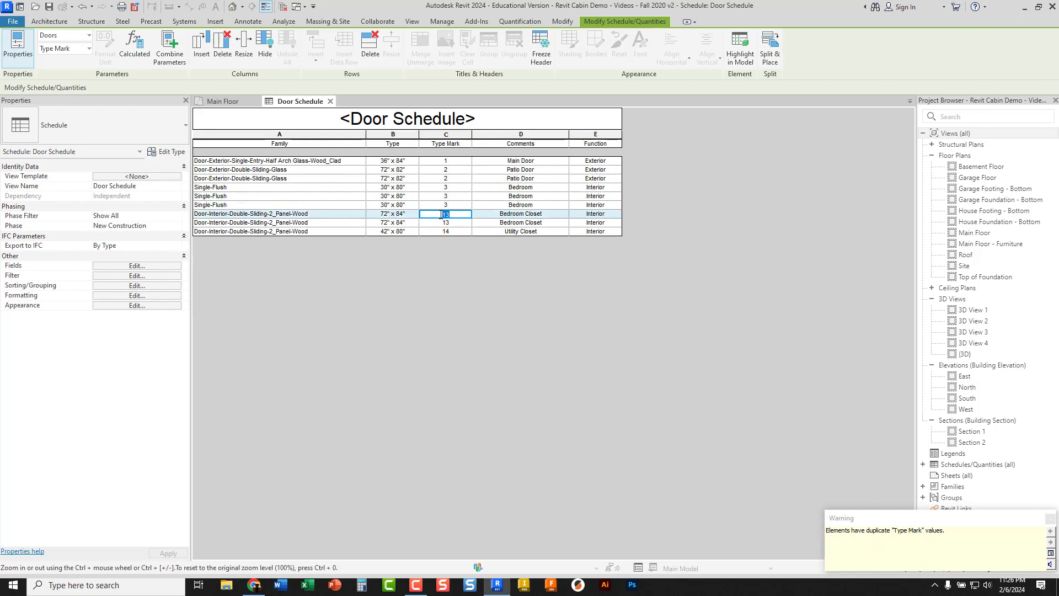
type("4")
left_click(454, 224)
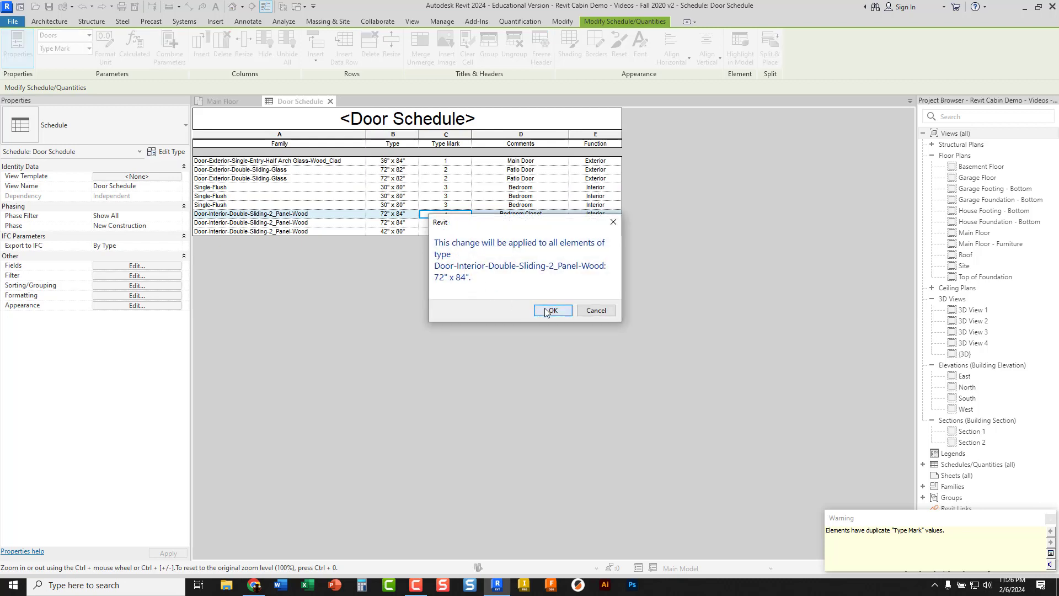
left_click(544, 309)
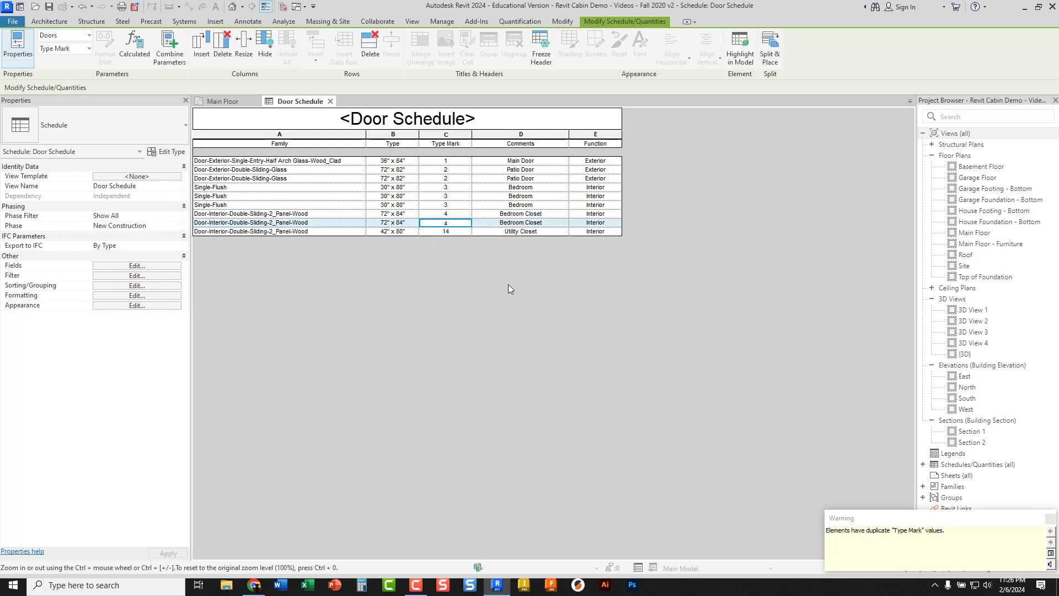
left_click(450, 234)
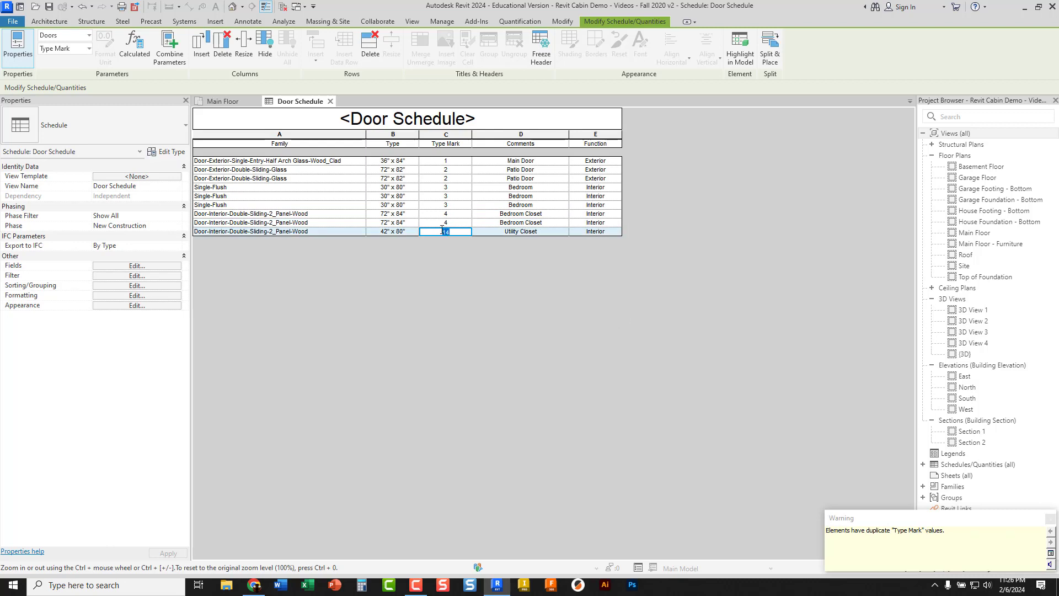
left_click(451, 215)
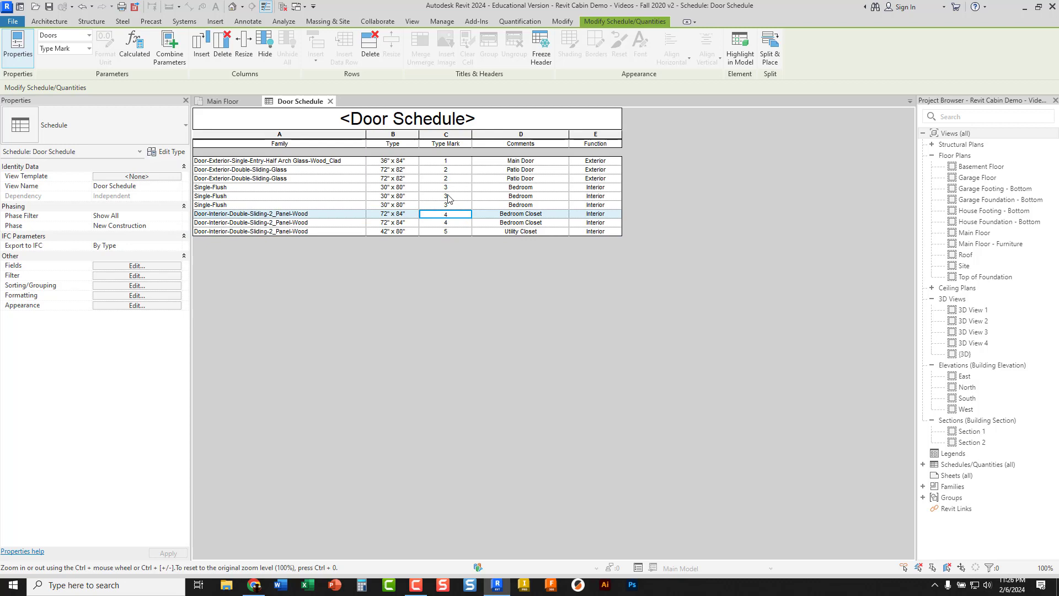
Change the Comments of the first Single-Flush door in the schedule to Bed/Bath
left_click(532, 188)
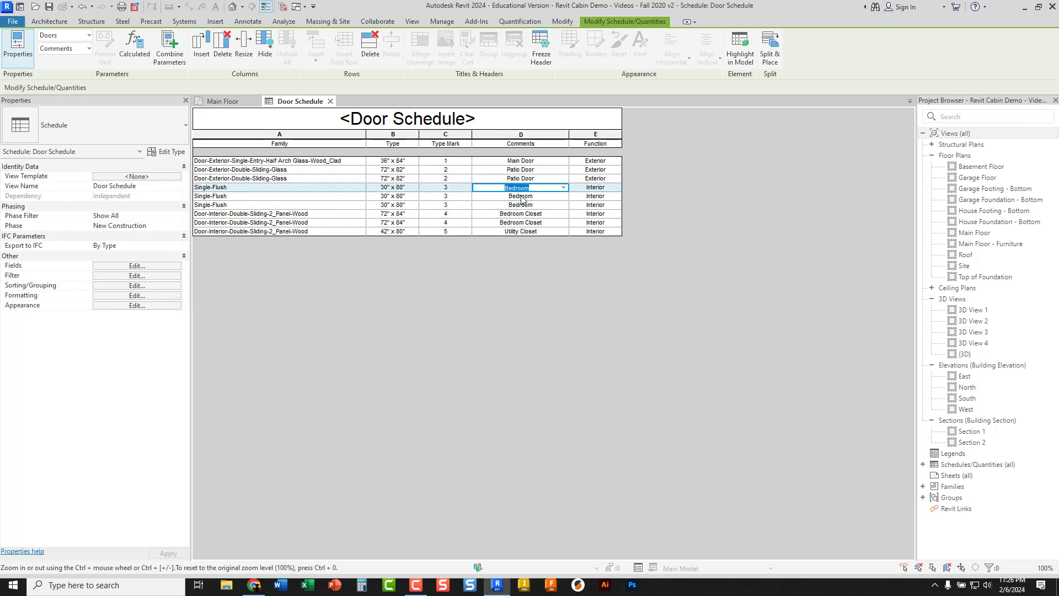
key("BackSpace")
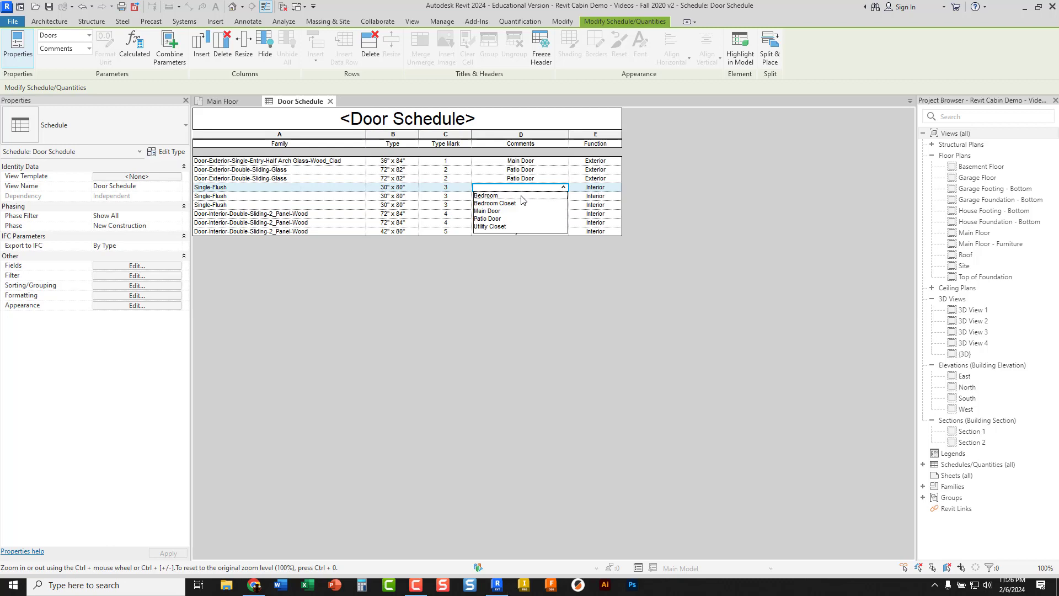
type("Be")
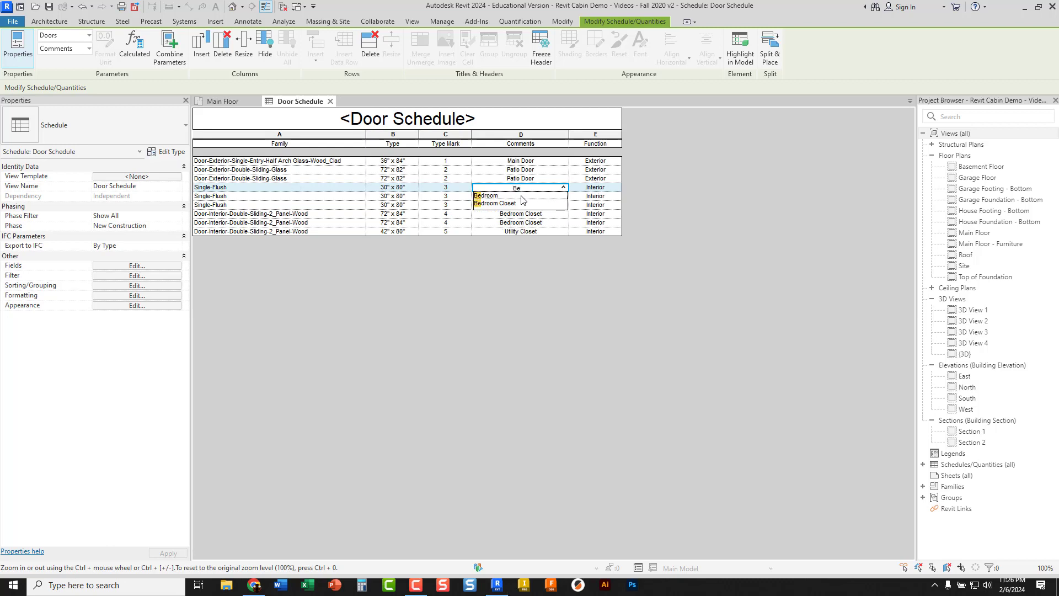
type("d/Bath")
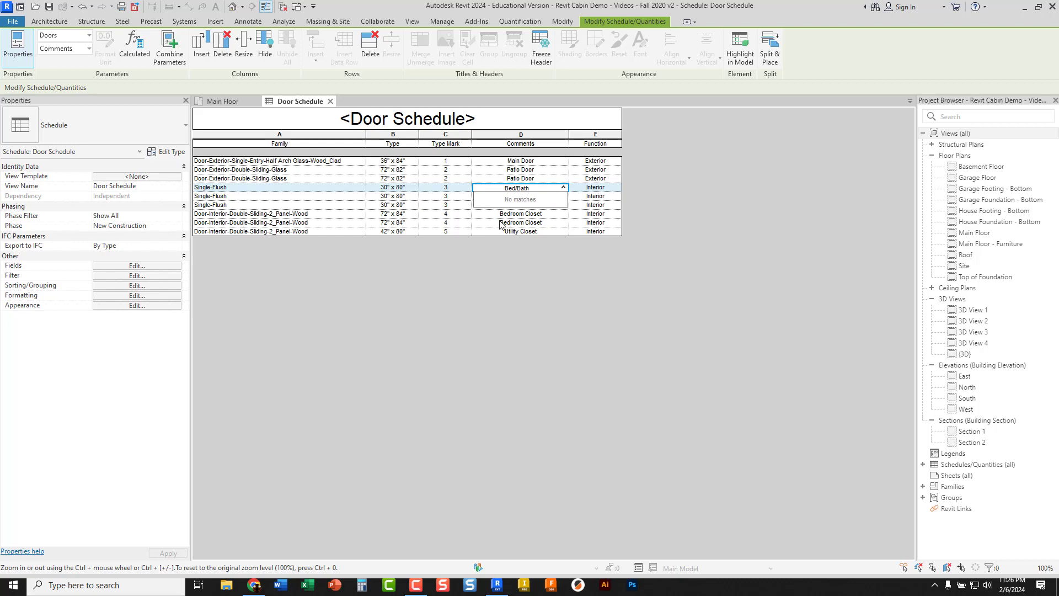
left_click(513, 266)
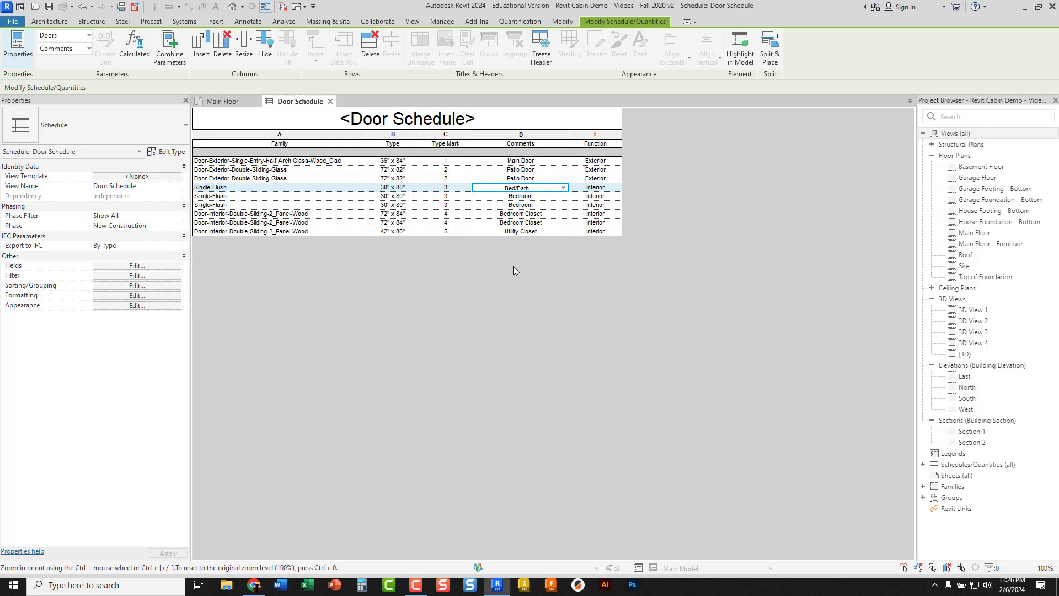
Set the Comments of the other two Single-Flush doors to Bed/Bath and slightly widen the schedule's Function column
left_click(545, 197)
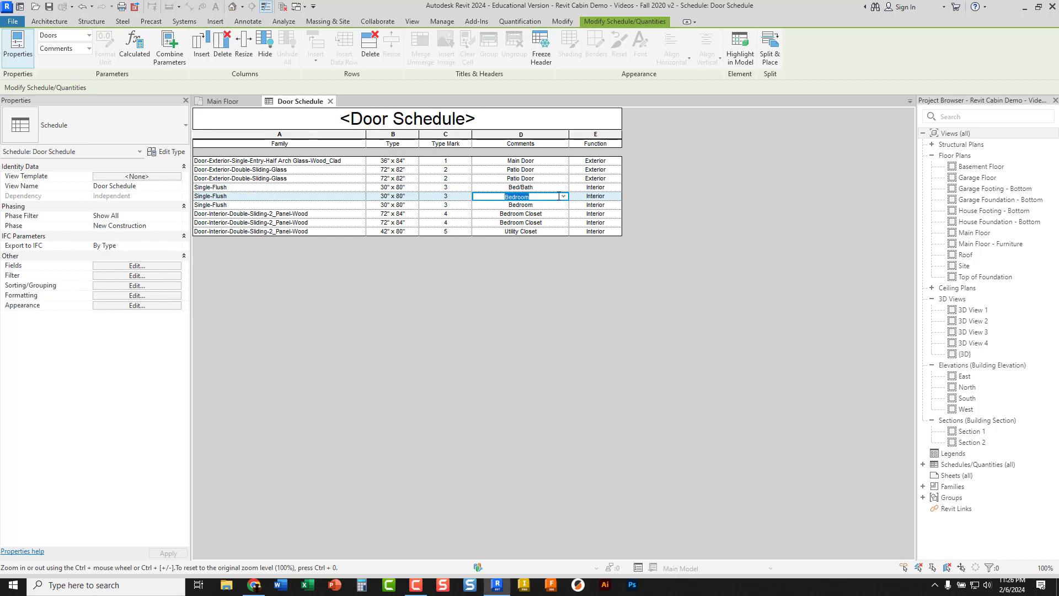
left_click(561, 196)
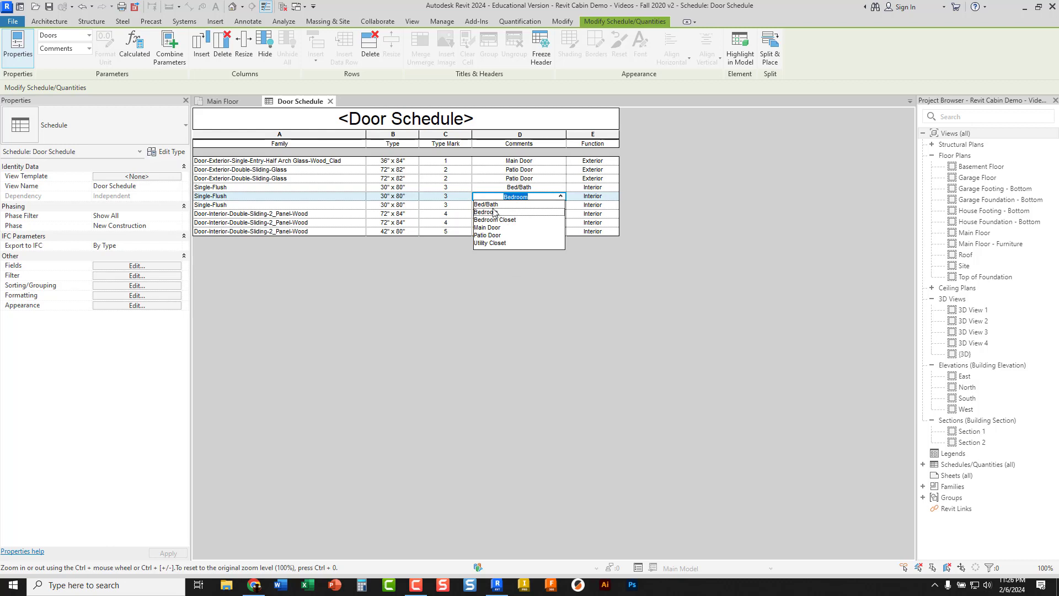
left_click(489, 204)
left_click(550, 206)
left_click(560, 205)
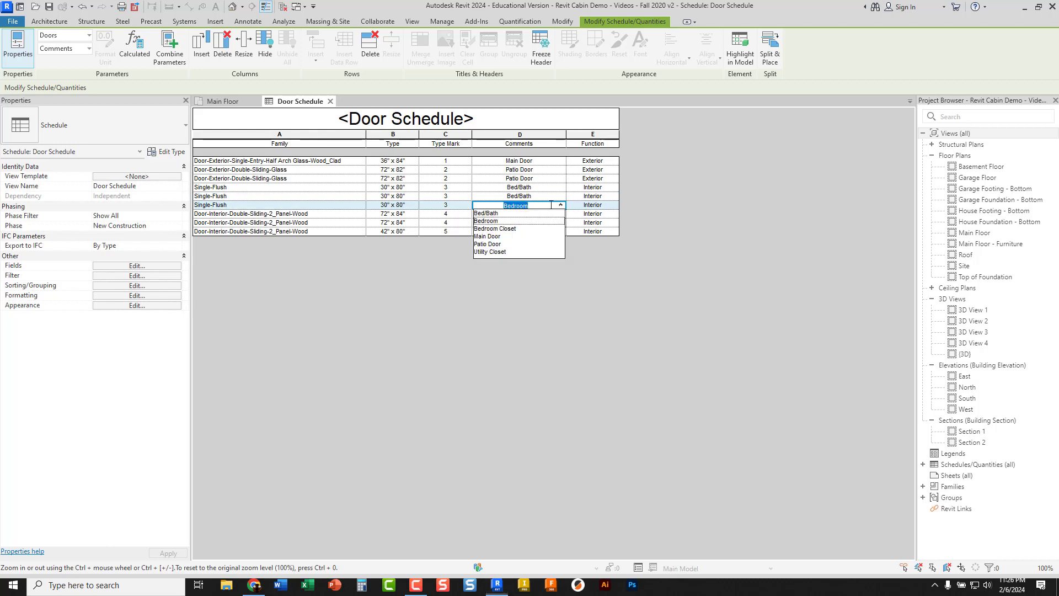
left_click(495, 216)
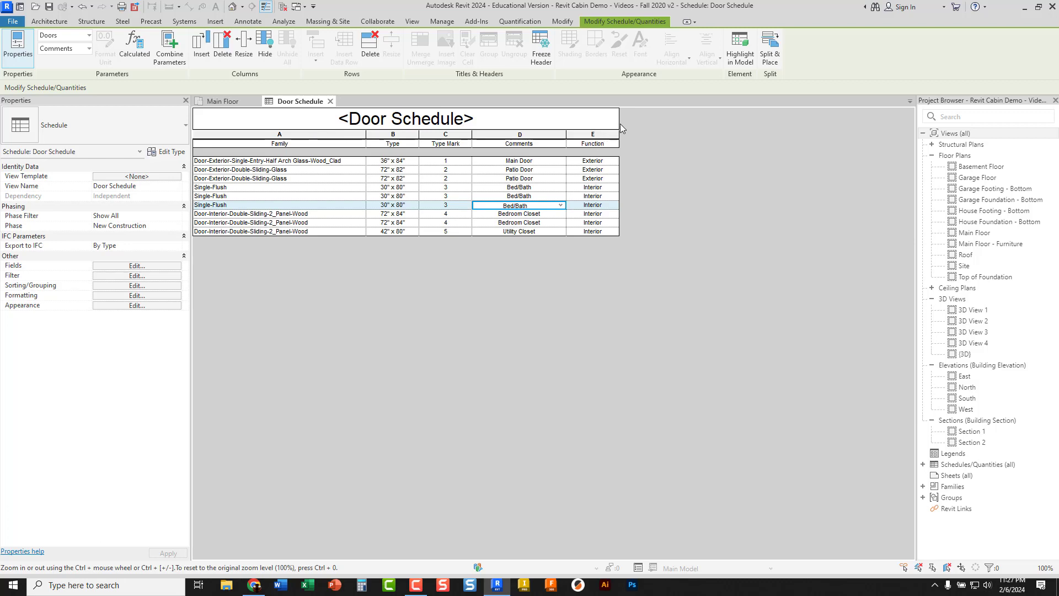
left_click_drag(619, 133, 624, 133)
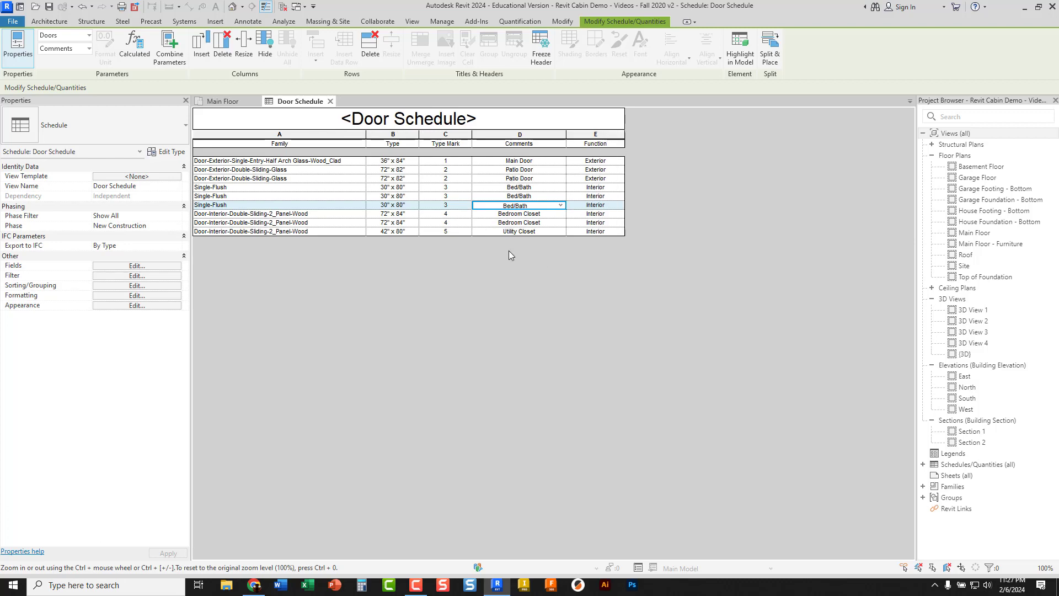
left_click(497, 179)
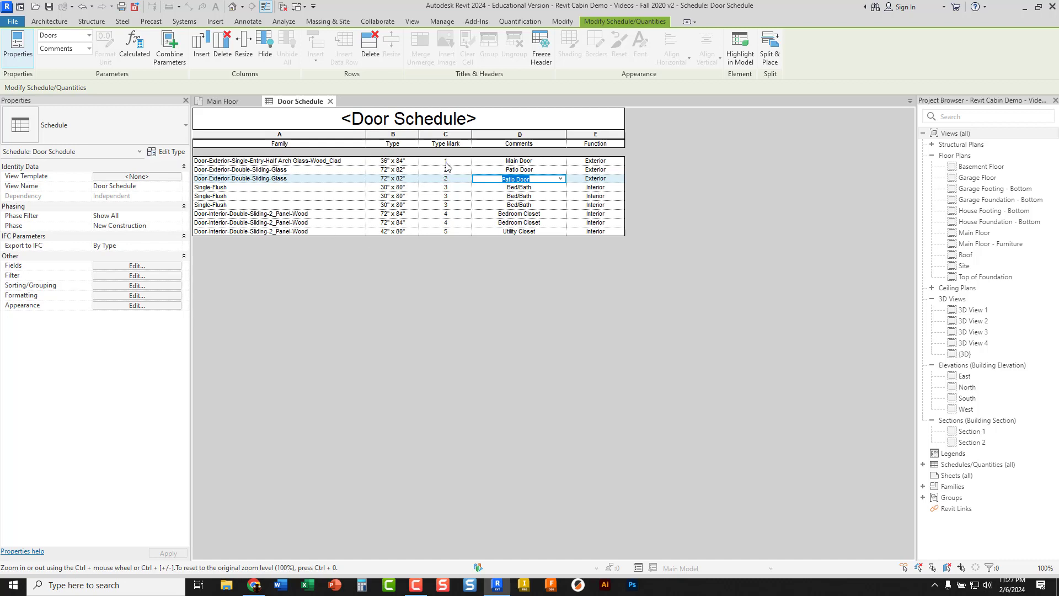
key("ctrl")
key("ctrl")
key("ctrl")
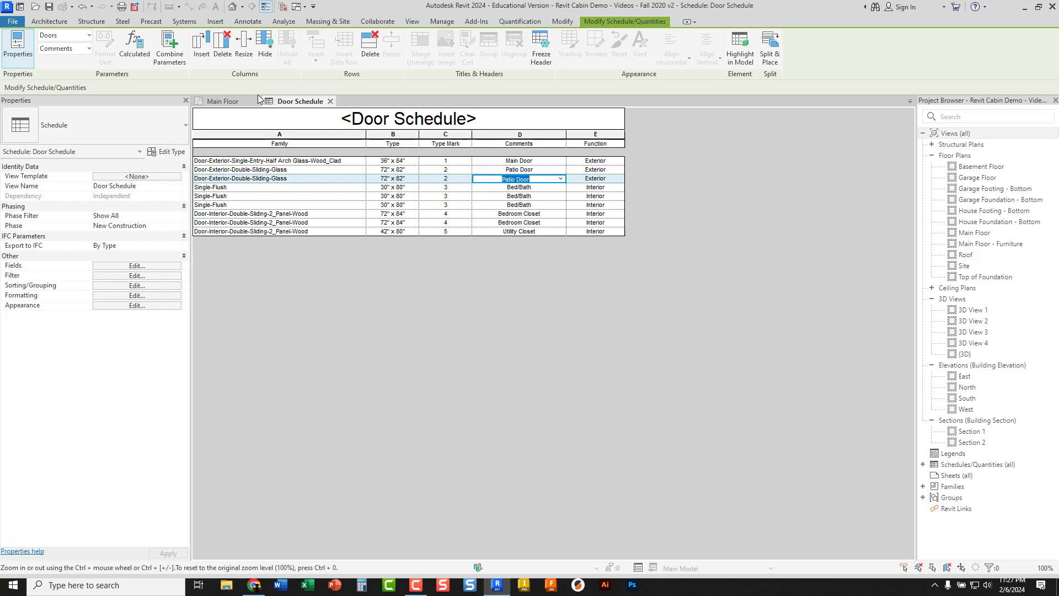
Return to the Main Floor plan and check the numbers in the door tags against the schedule's Type Marks
left_click(235, 102)
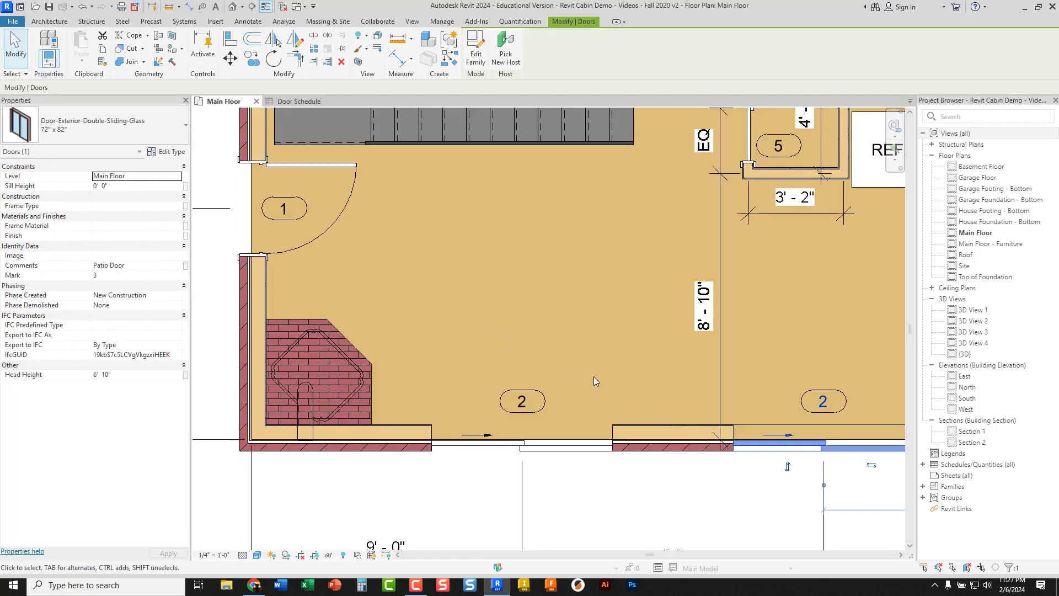
middle_click_drag(683, 242, 632, 392)
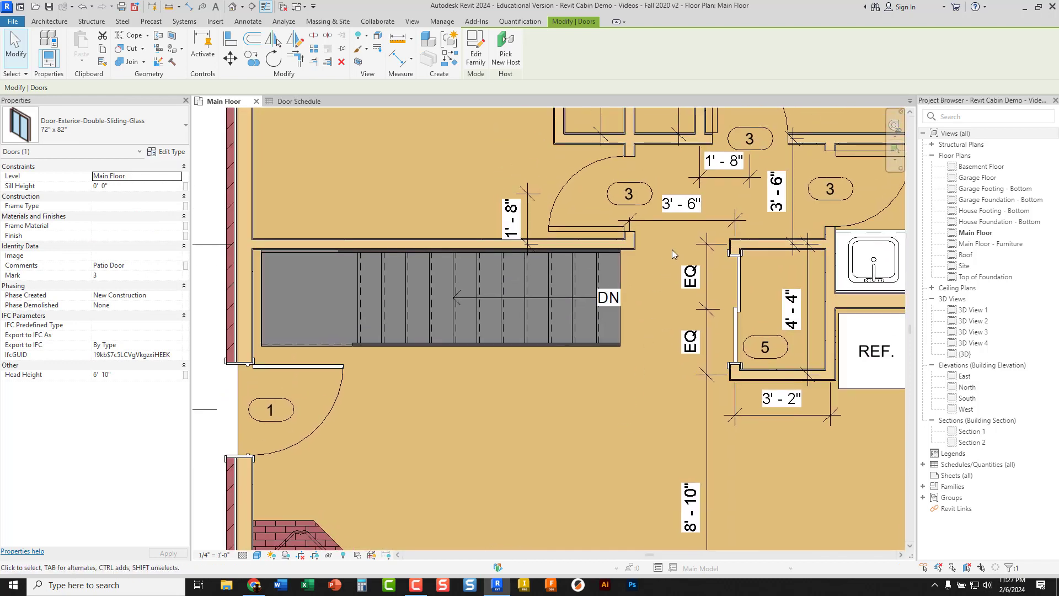
middle_click_drag(518, 374, 594, 256)
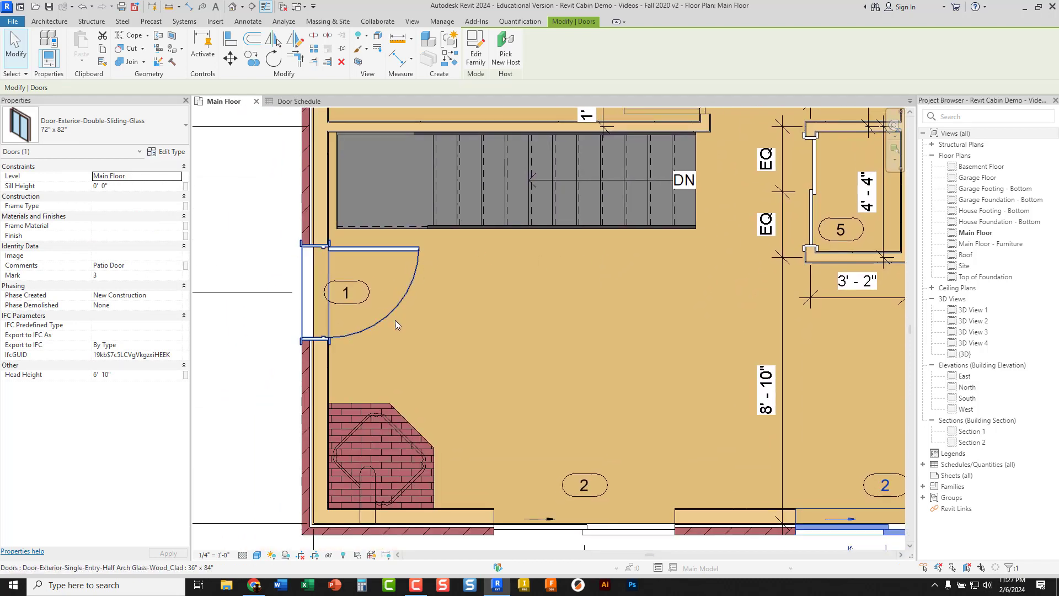
Inspect the main entry door's Type Mark in its type properties, then close them without changes and deselect the door
left_click(410, 286)
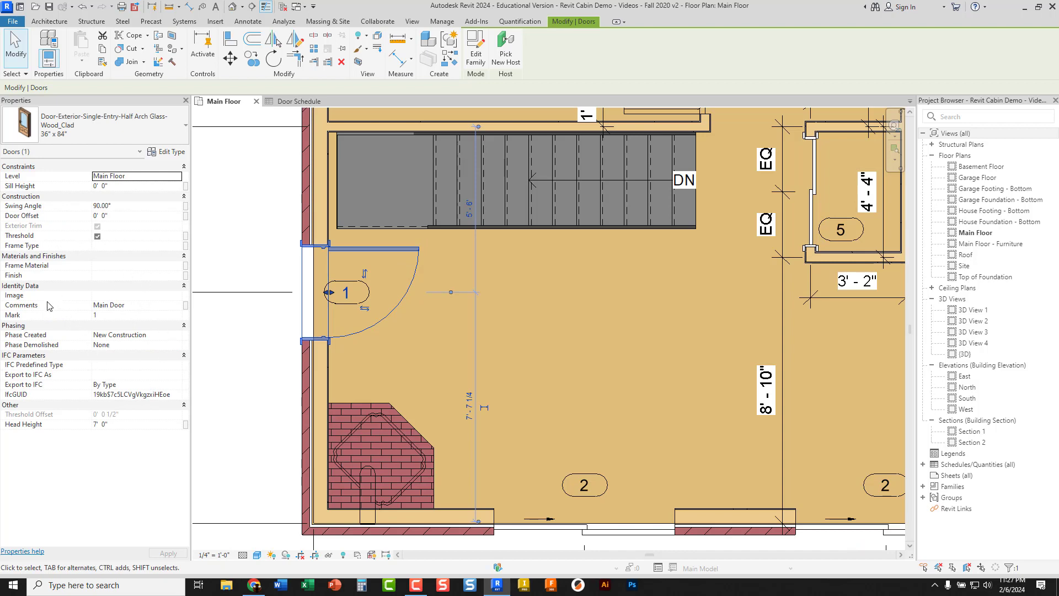
left_click(167, 152)
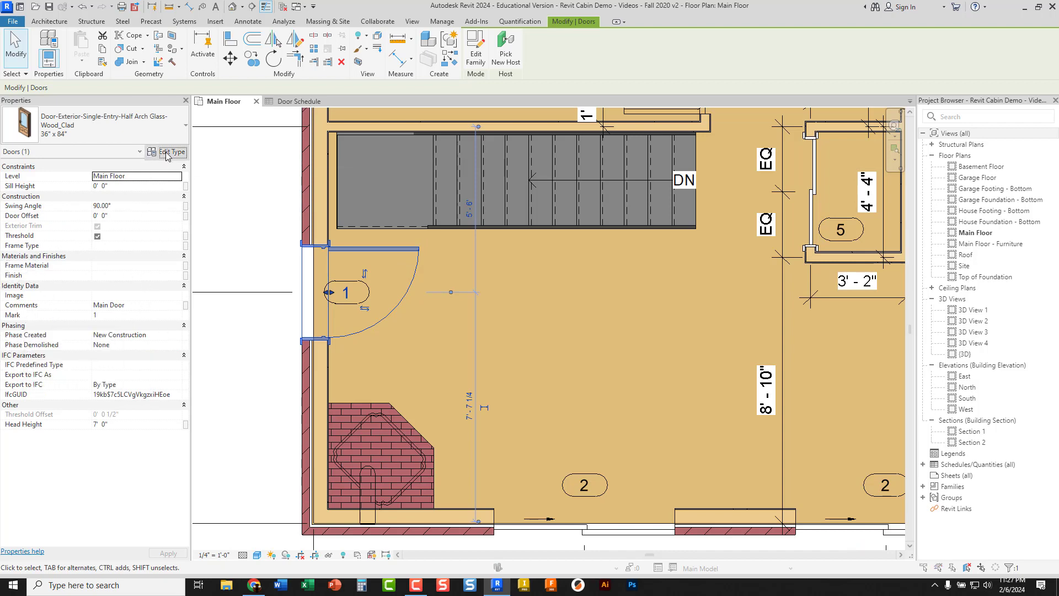
scroll(394, 313, "down", 6)
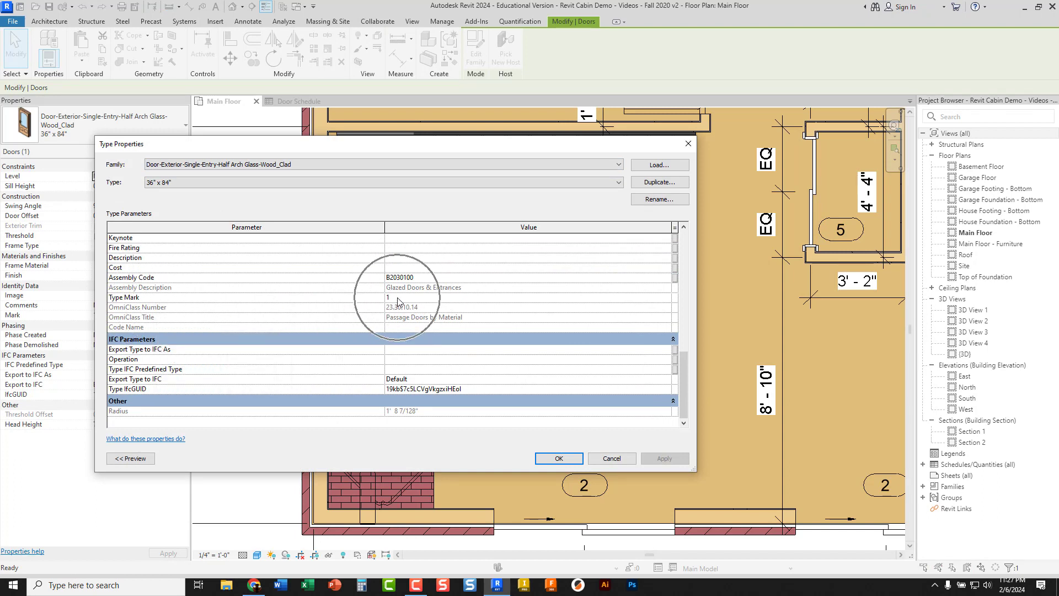
left_click(595, 458)
left_click(572, 368)
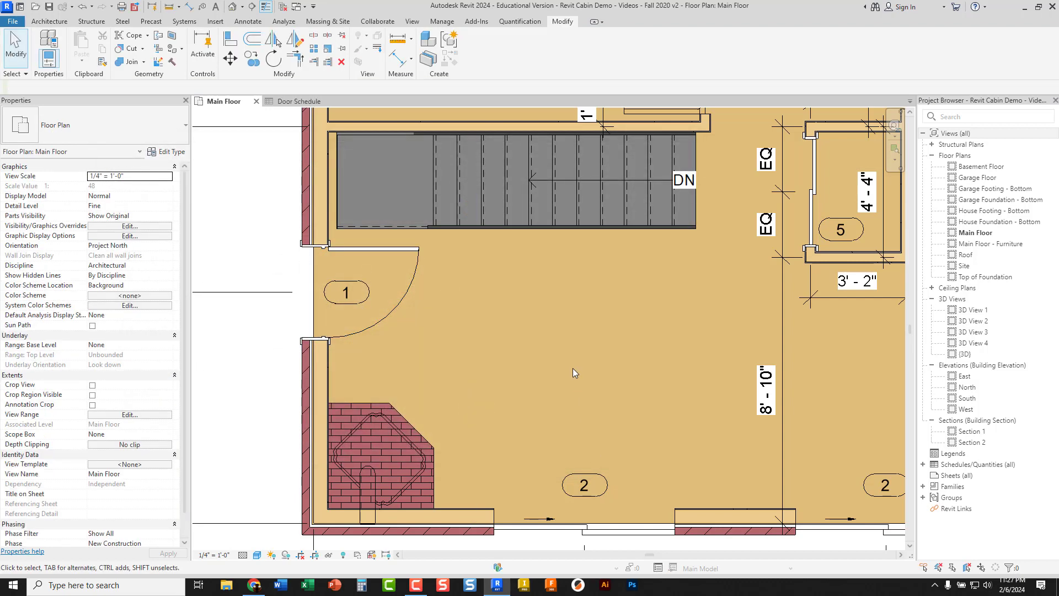
Start a new schedule of building components for the Windows category, keeping the name Window Schedule and the New Construction phase
scroll(572, 368, "down", 3)
scroll(574, 365, "down", 3)
middle_click_drag(577, 357, 488, 417)
scroll(488, 417, "up", 1)
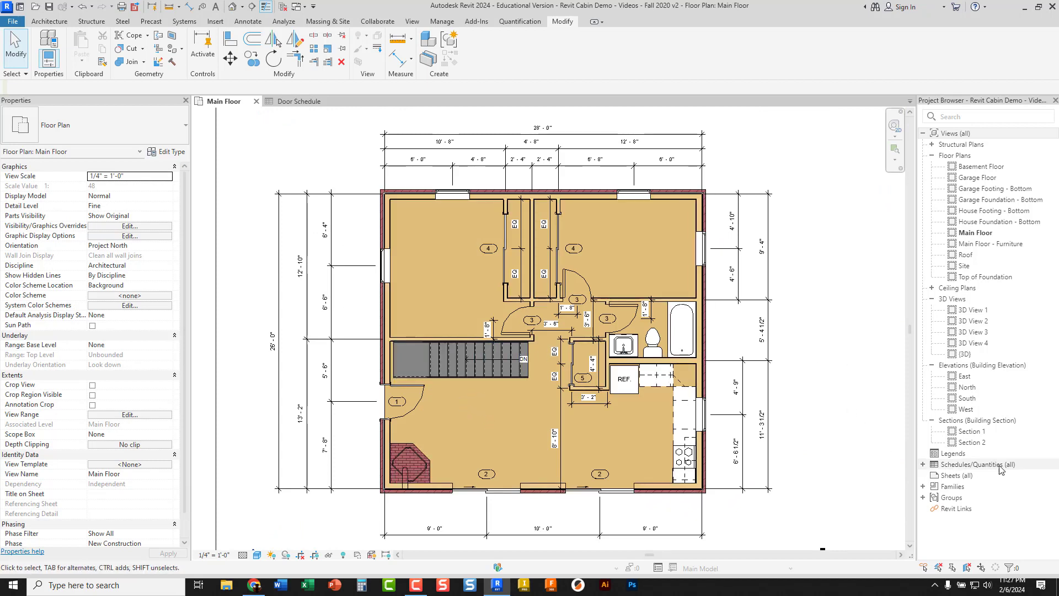
left_click(956, 468)
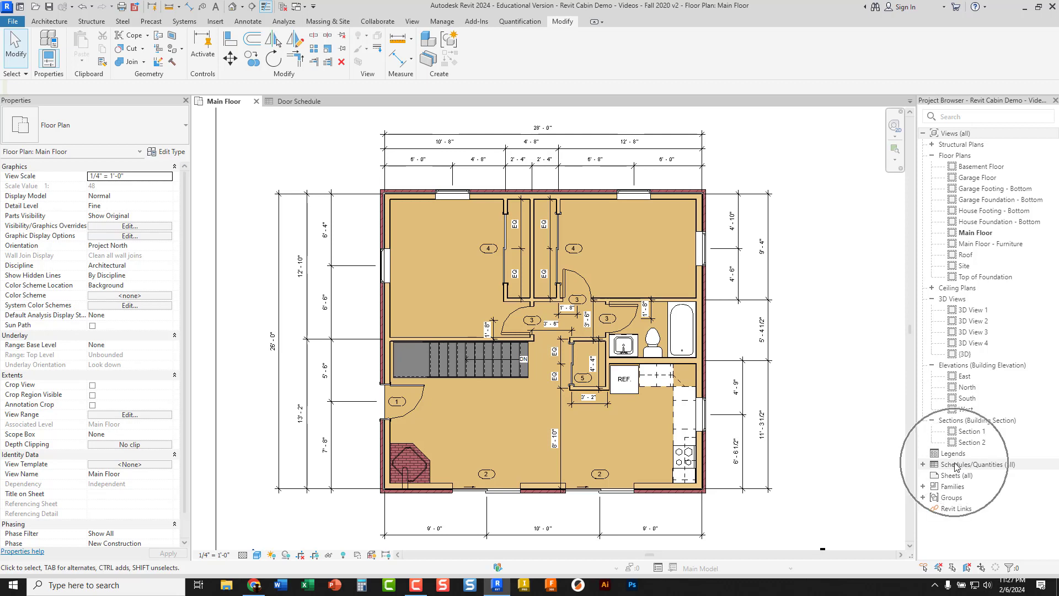
right_click(956, 466)
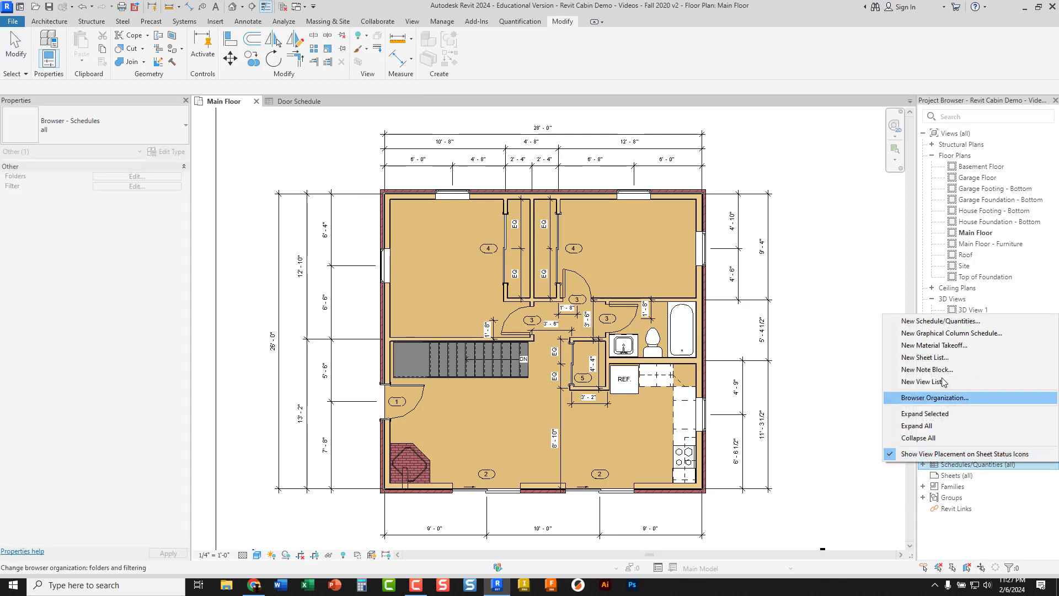
left_click(922, 322)
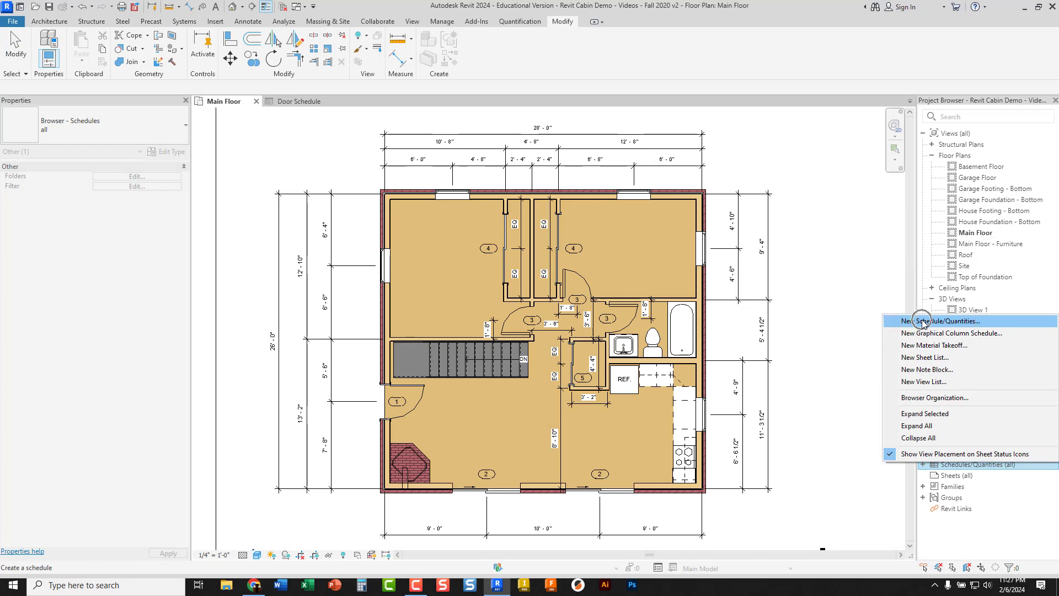
scroll(445, 291, "down", 5)
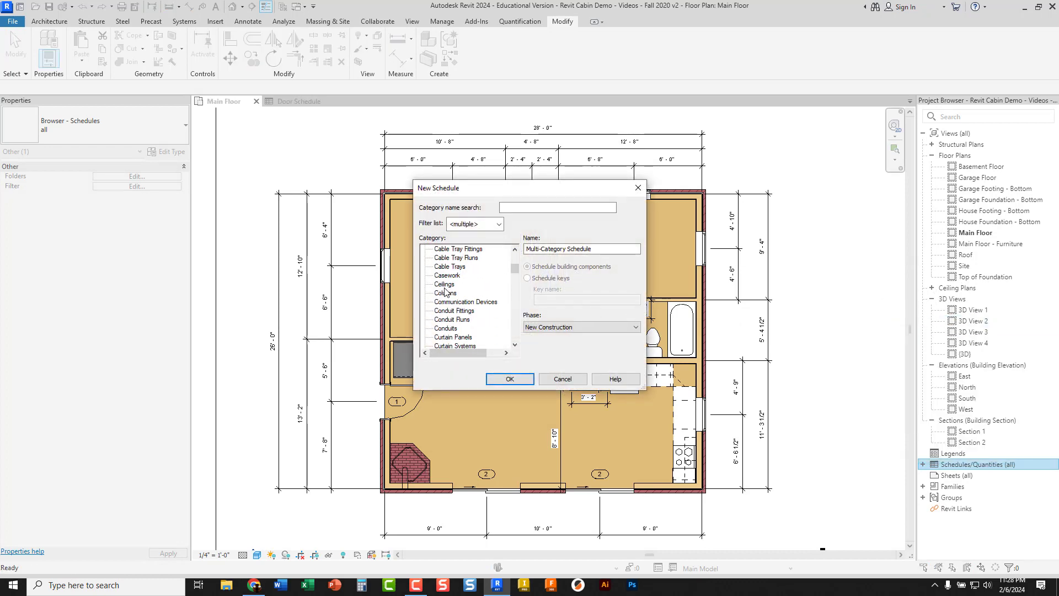
scroll(445, 291, "down", 15)
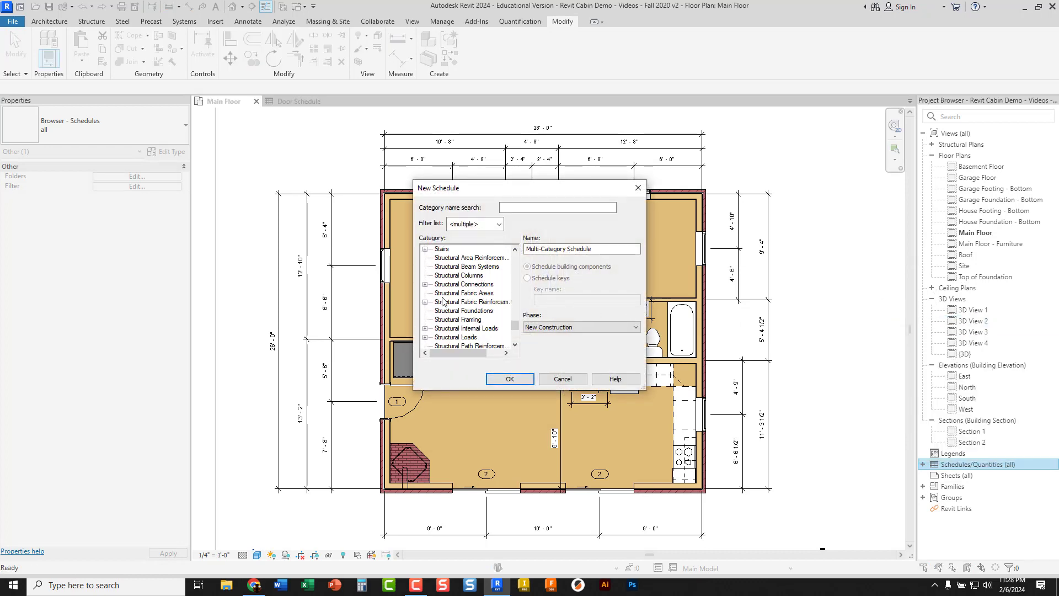
scroll(443, 300, "down", 5)
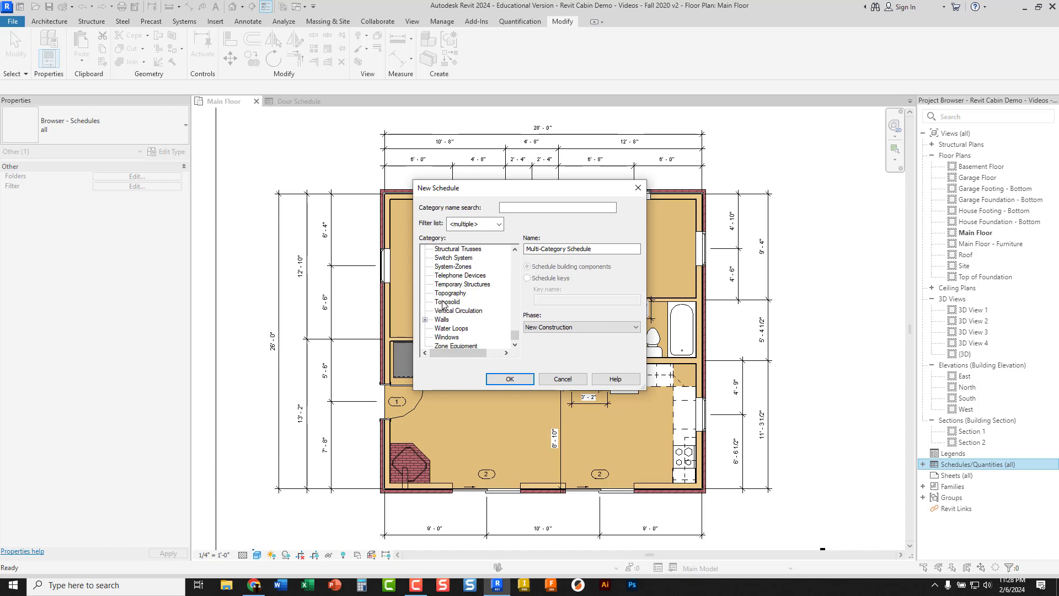
left_click(446, 337)
scroll(446, 340, "down", 1)
left_click(446, 331)
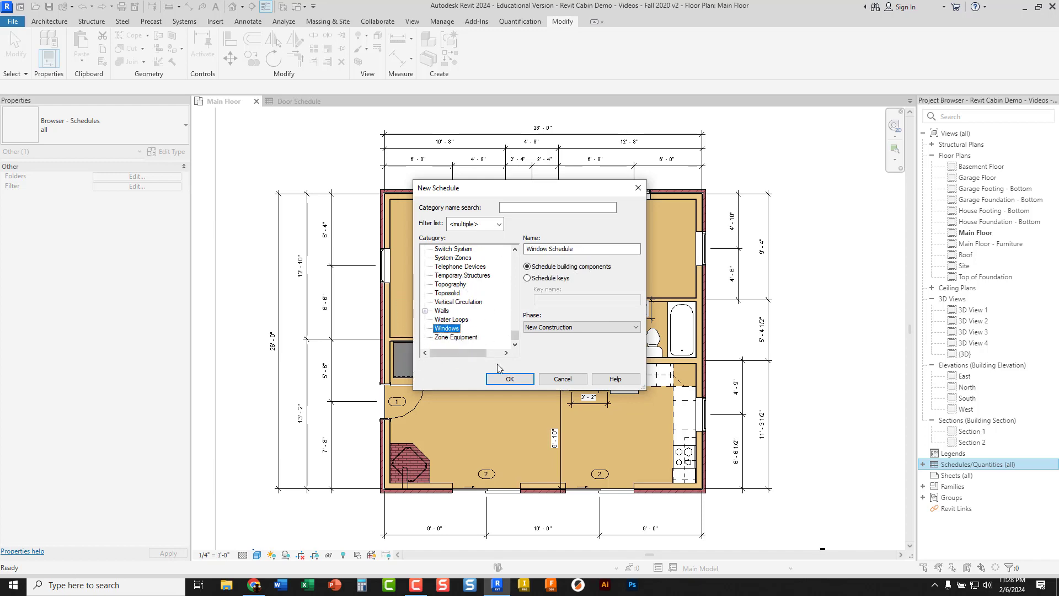
left_click(507, 380)
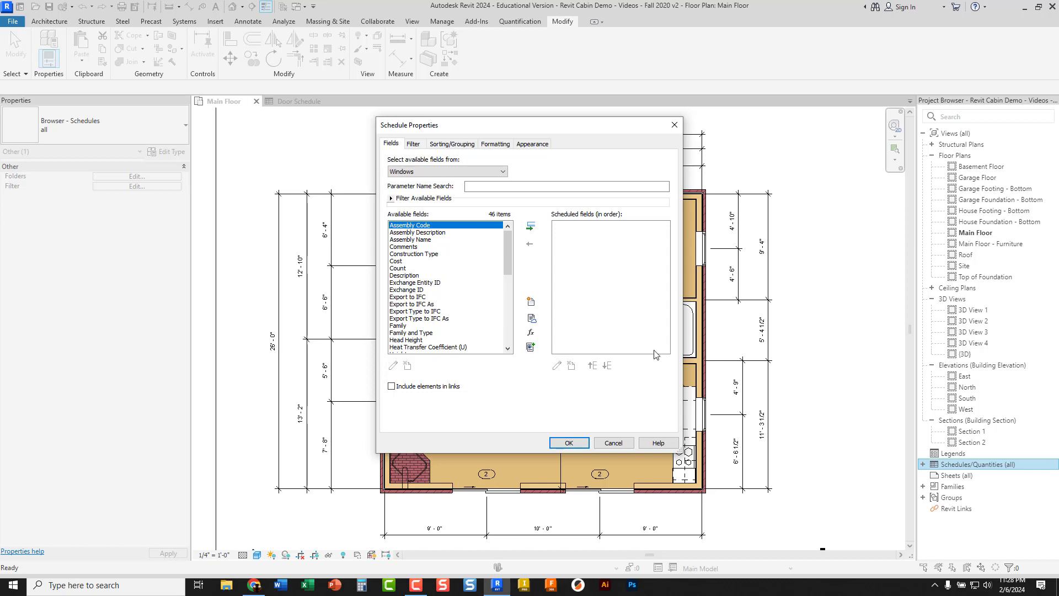
Add Family, Type, Type Mark and Comments as the window schedule's fields, in that order, and create the schedule
left_click(412, 325)
left_click(530, 226)
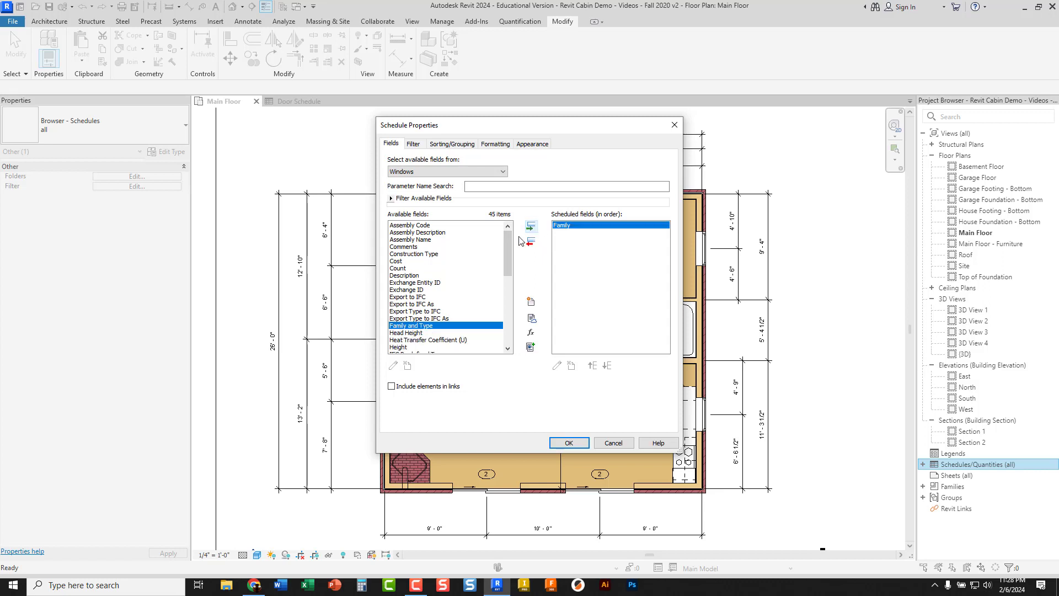
scroll(407, 315, "down", 9)
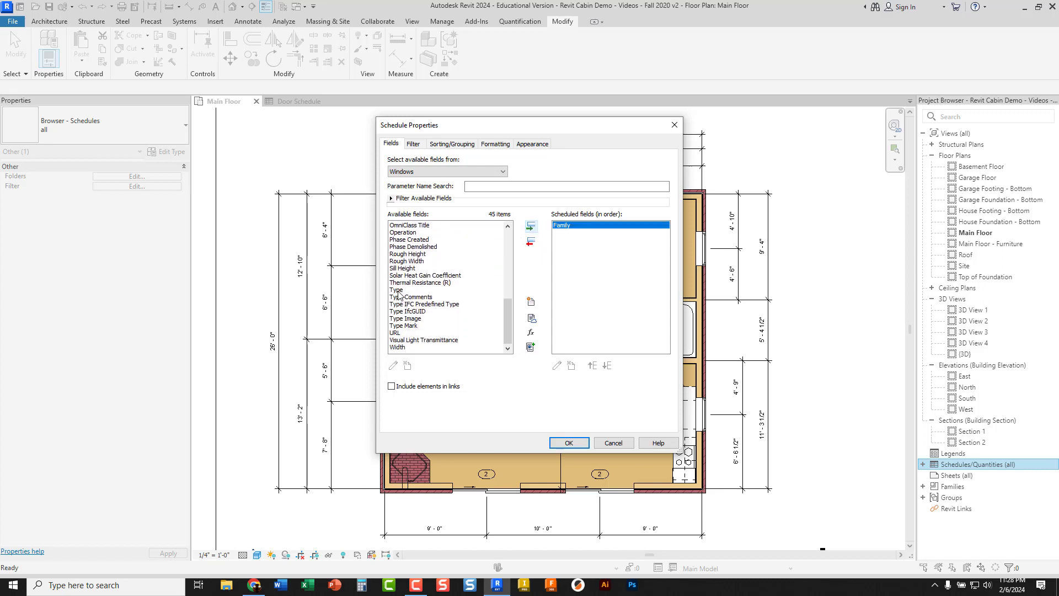
left_click(400, 291)
left_click(530, 226)
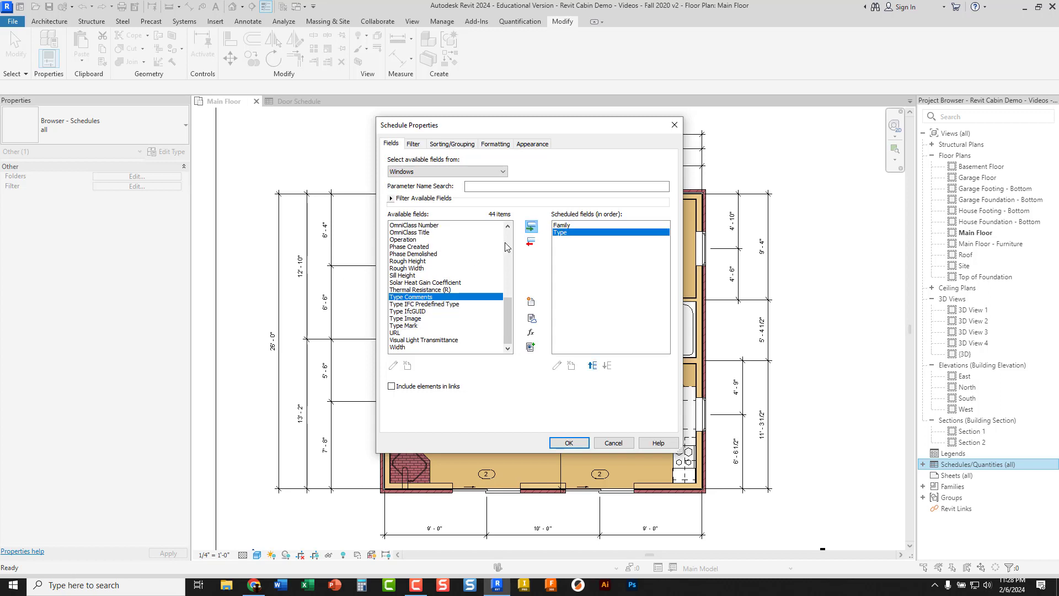
left_click(405, 325)
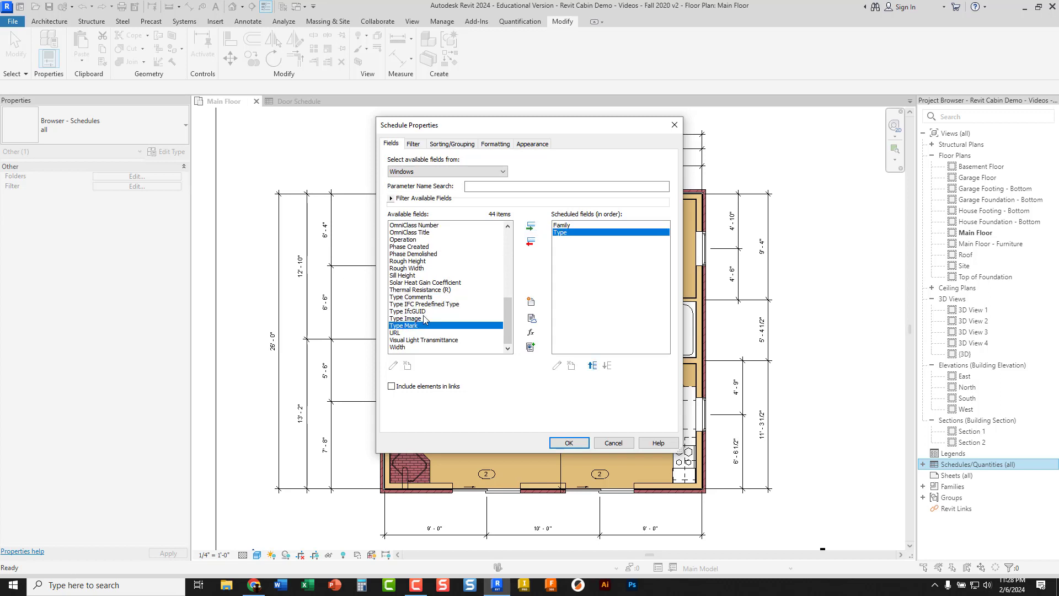
left_click(530, 226)
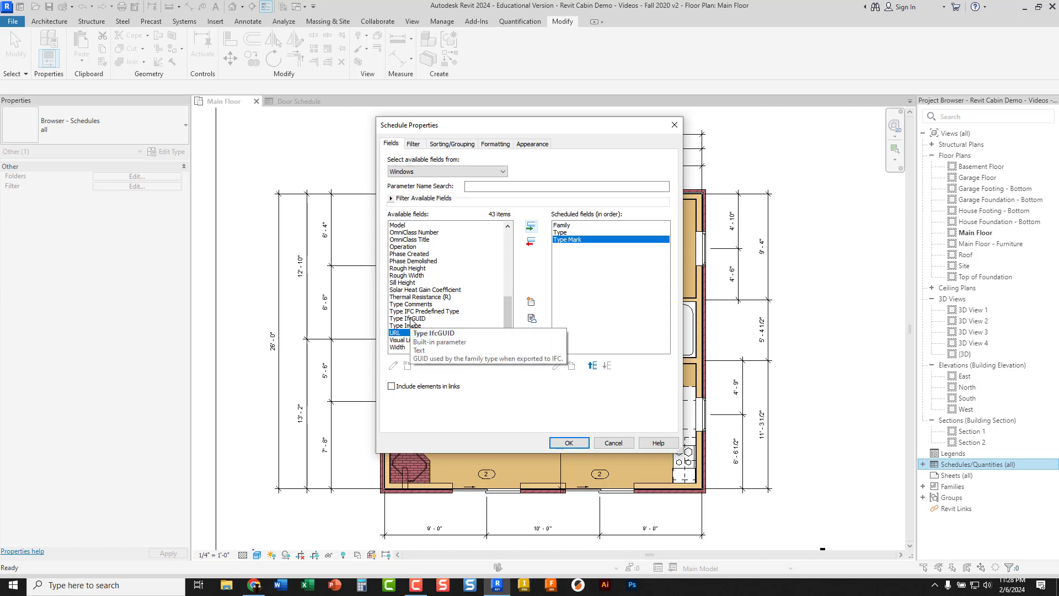
scroll(410, 321, "up", 8)
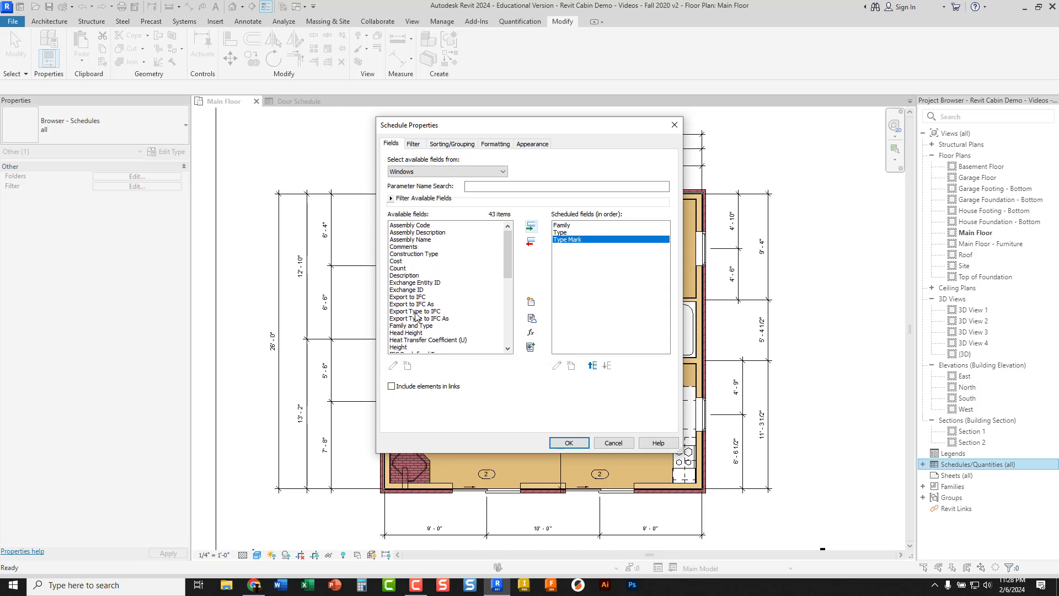
left_click(407, 248)
left_click(531, 226)
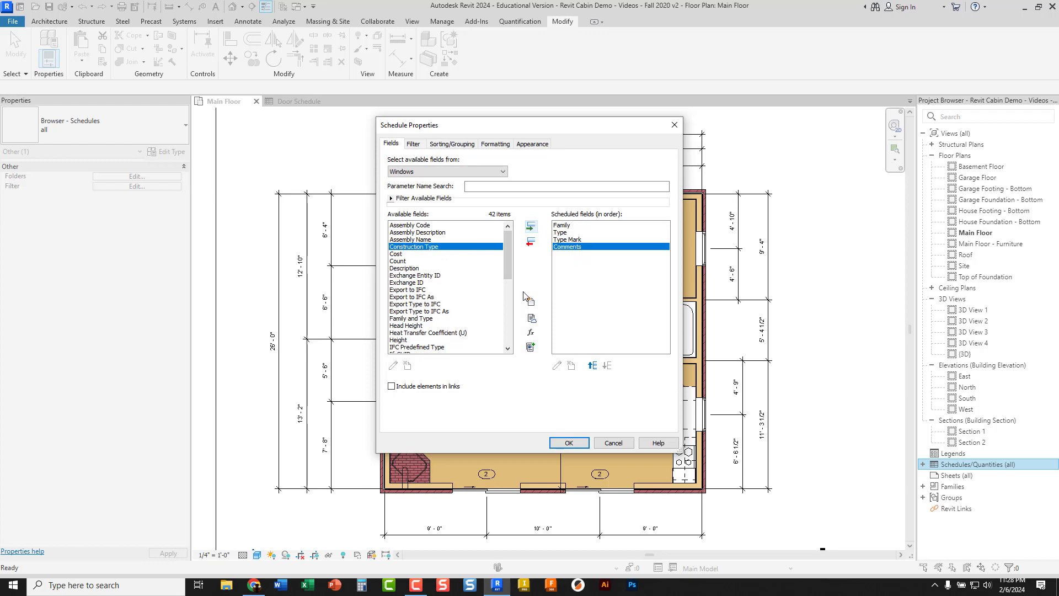
left_click(566, 444)
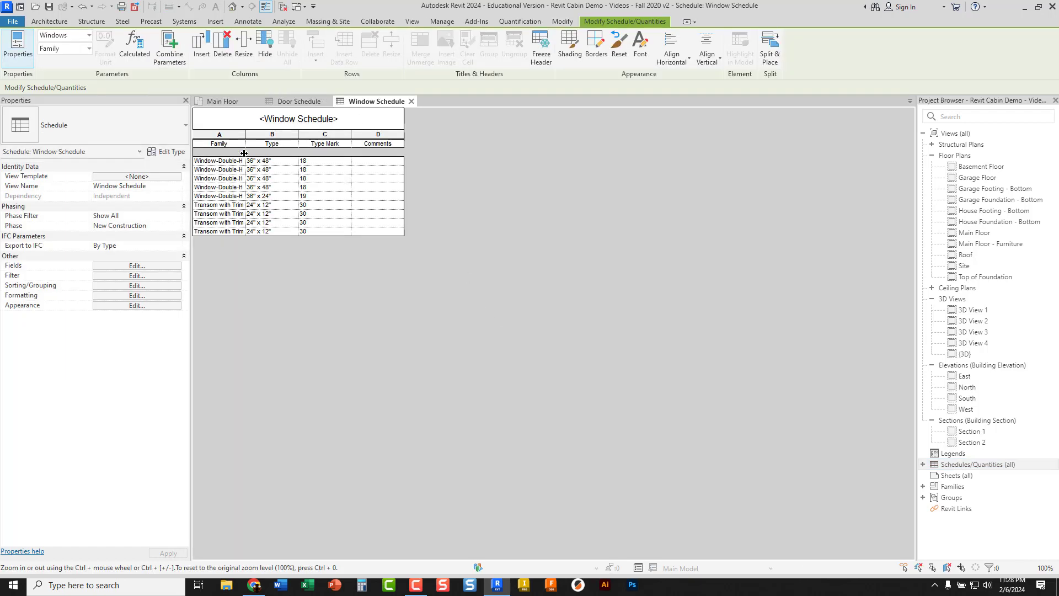
Widen the Family column to fit the full family names and enlarge the font of the Window Schedule title
left_click_drag(246, 134, 284, 139)
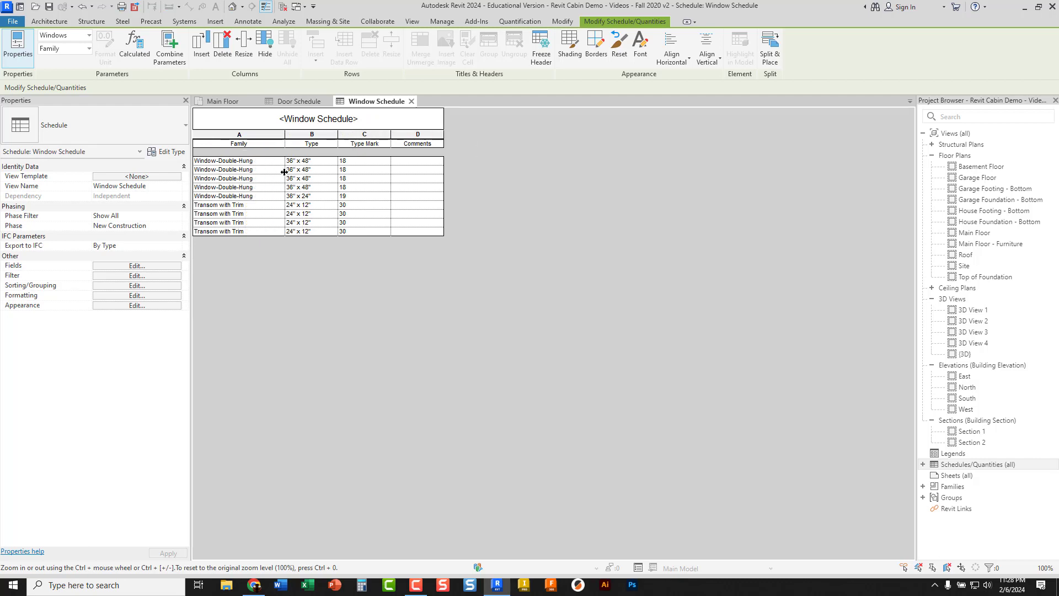
left_click(318, 119)
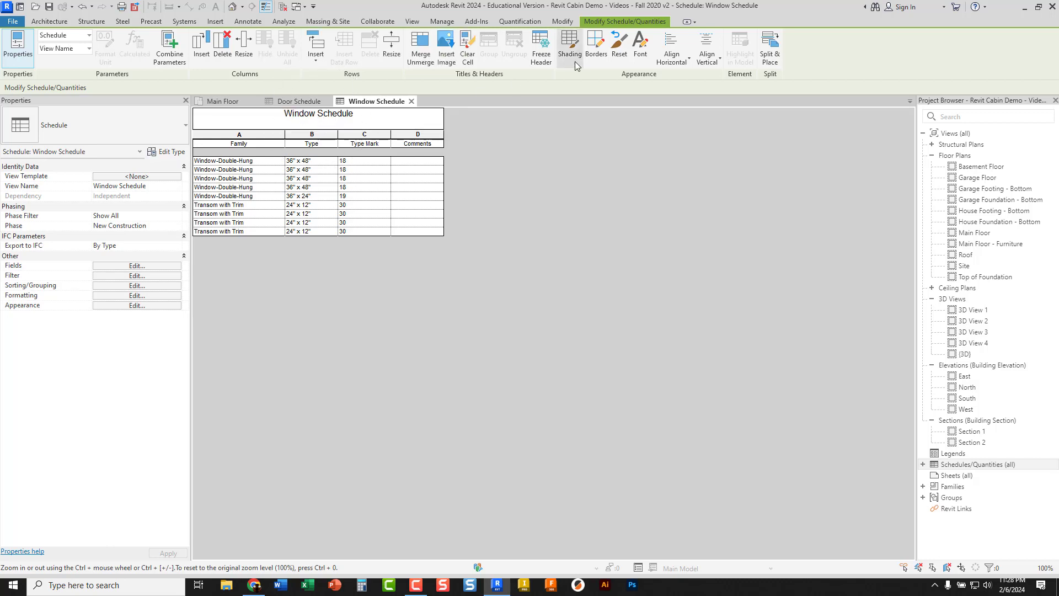
left_click(640, 50)
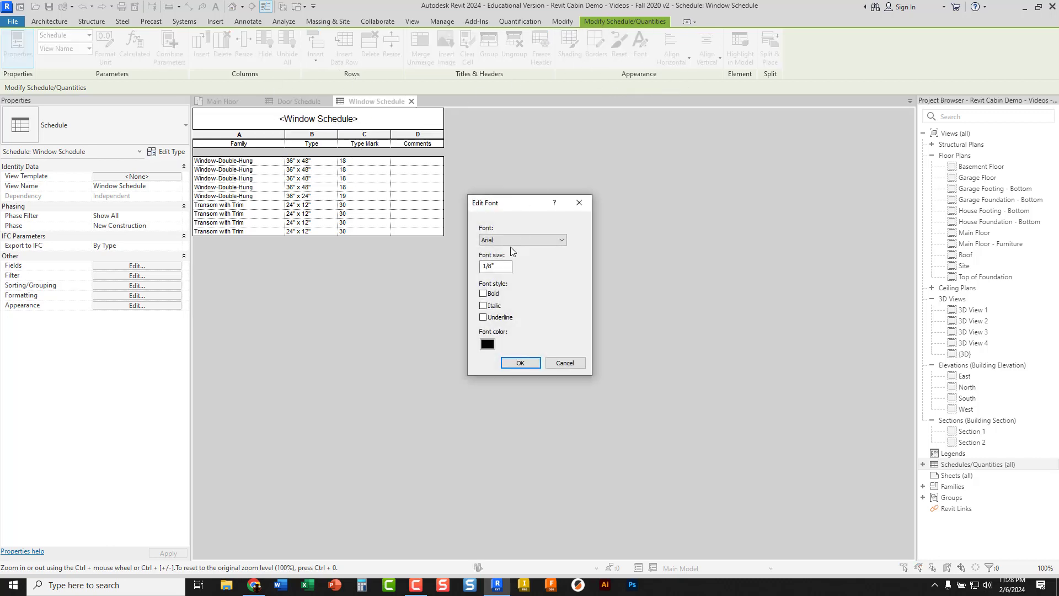
left_click_drag(508, 266, 472, 266)
key("Return")
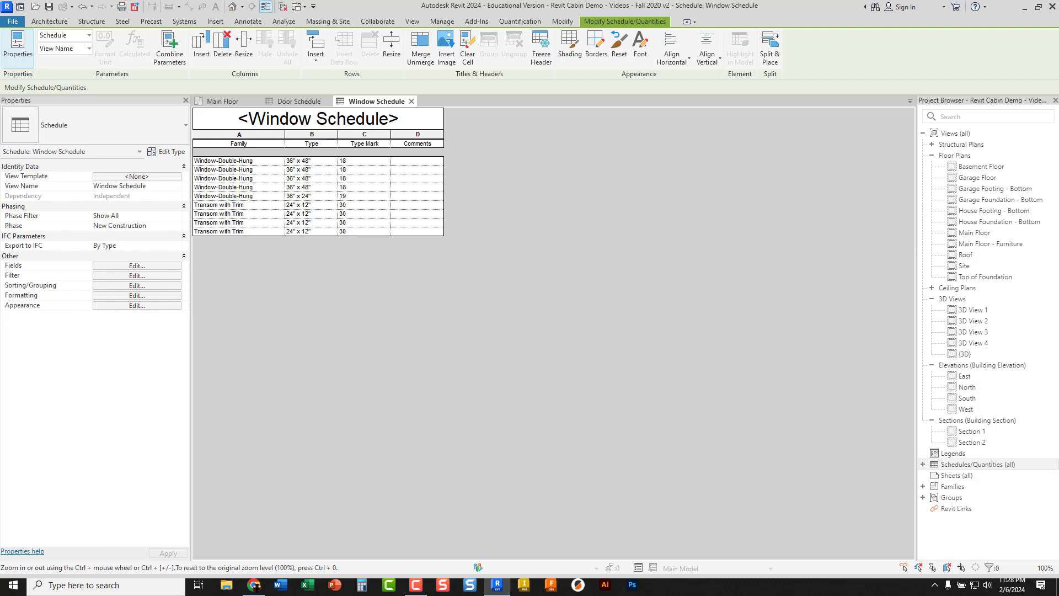
Center the contents of the Type, Type Mark and Comments columns horizontally
left_click(313, 136)
key("shift+Right")
key("shift+Right")
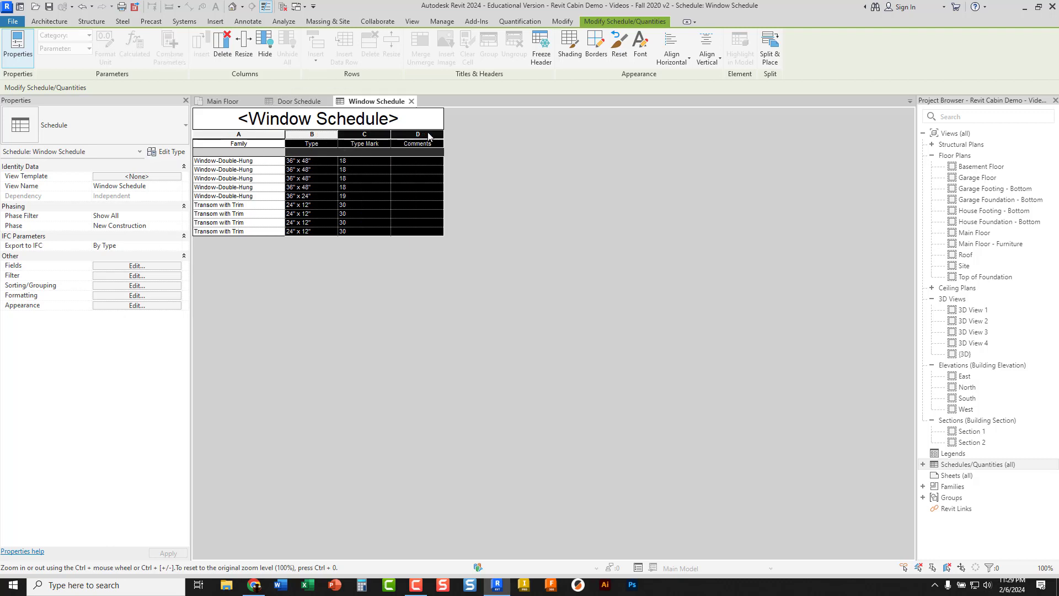
left_click(684, 55)
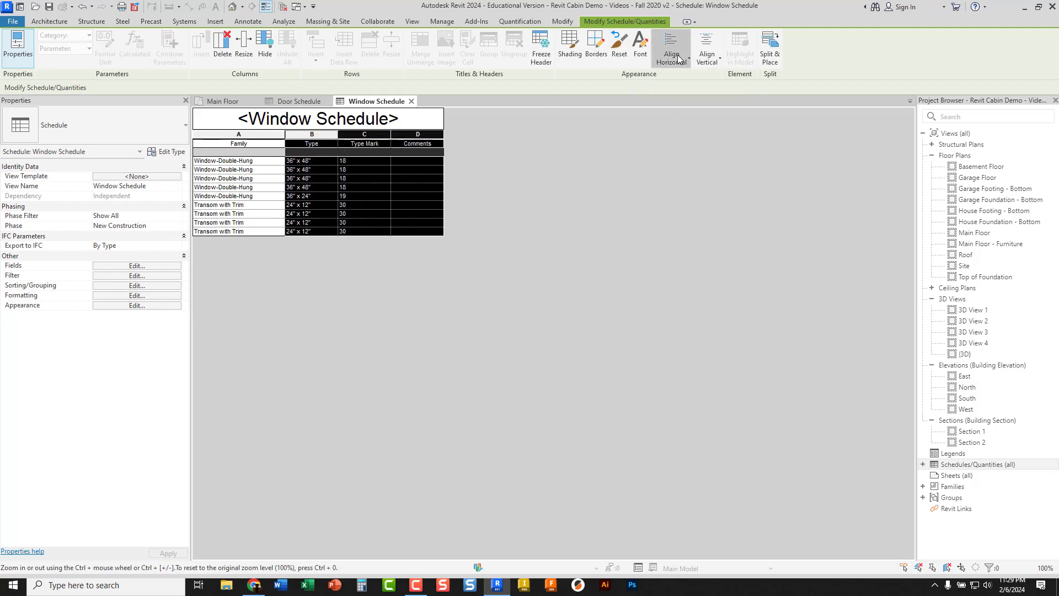
left_click(678, 101)
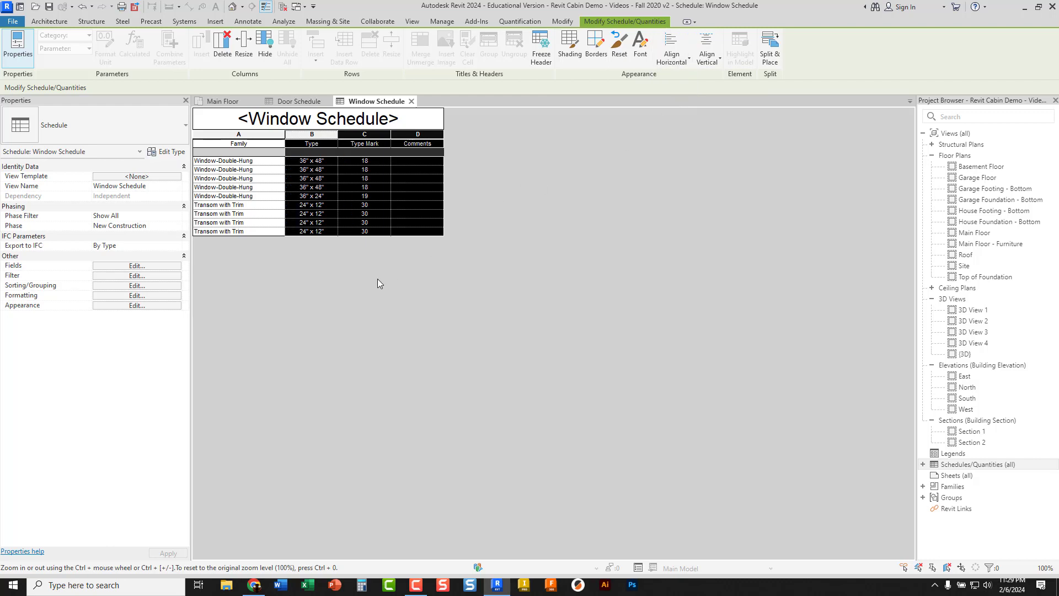
Widen the Comments column and set the Type Mark of the 36" x 48" Window-Double-Hung type to A
left_click(372, 163)
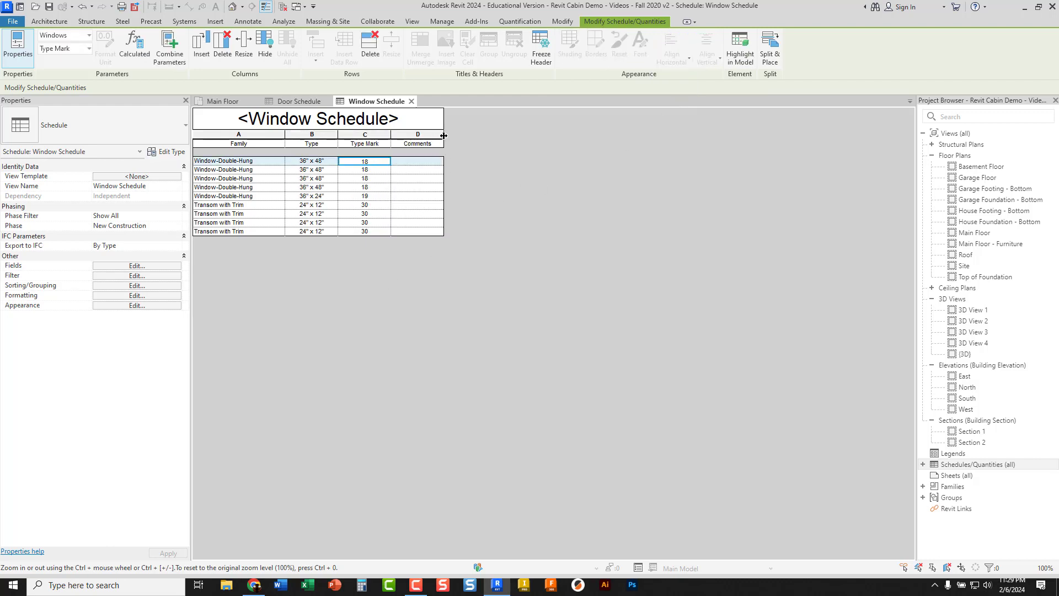
left_click_drag(444, 135, 479, 136)
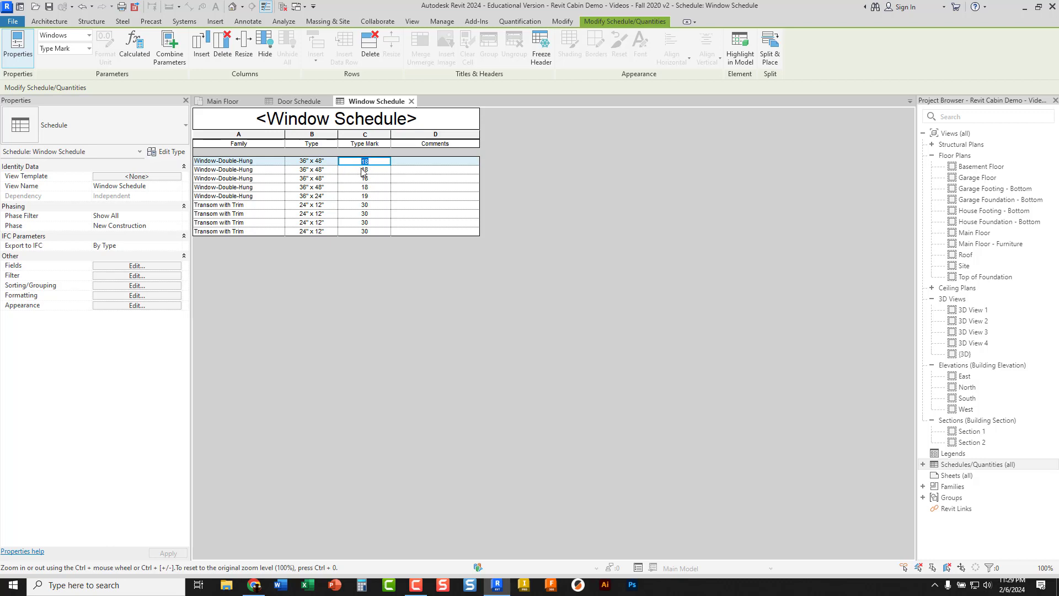
key("Return")
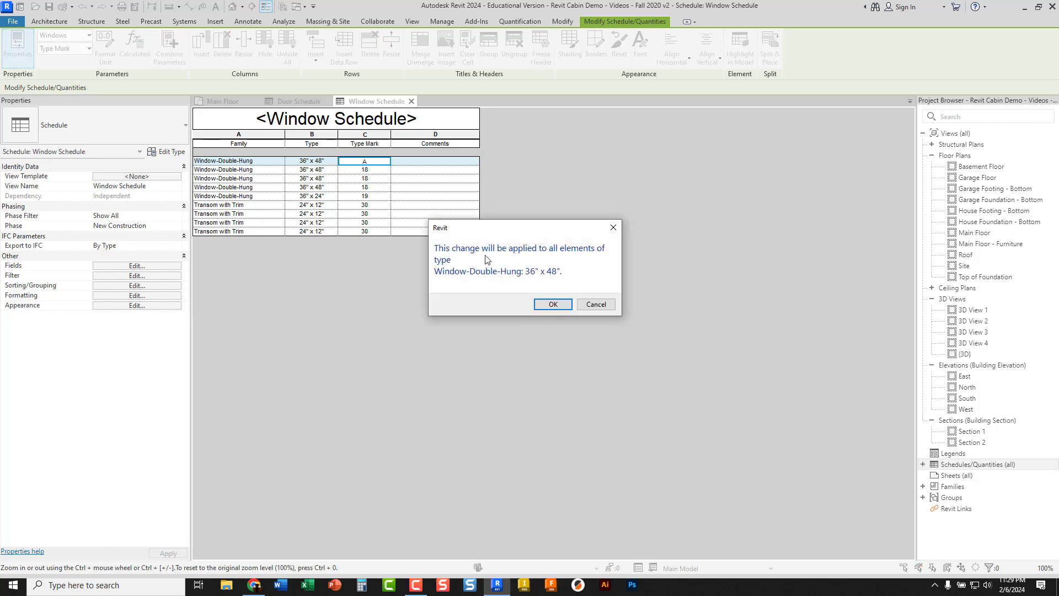
left_click(545, 305)
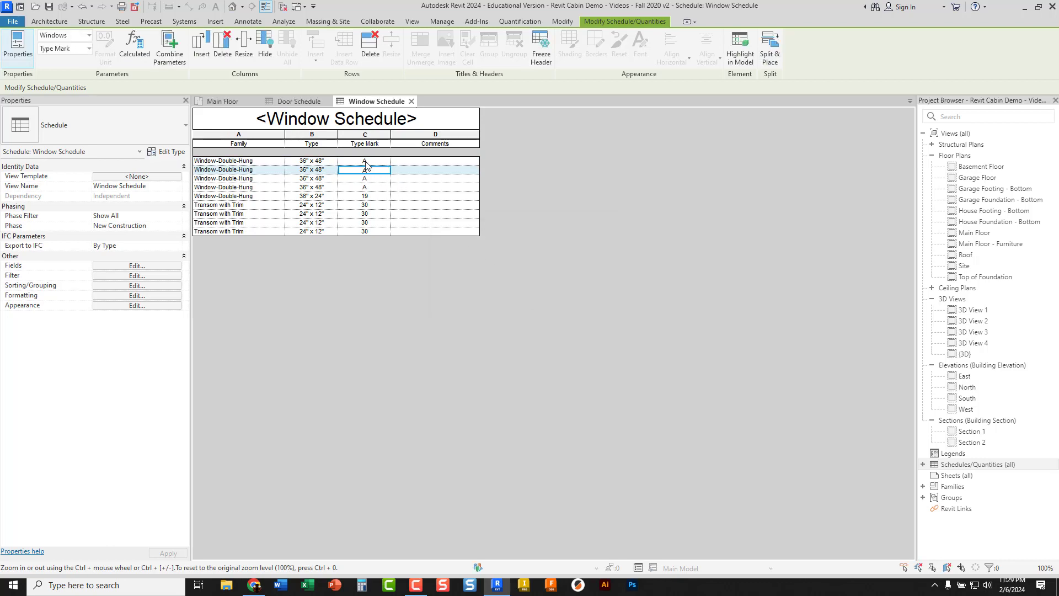
Set the Type Mark of the 36" x 24" Window-Double-Hung type to B, applying it to all elements of that type
left_click(366, 196)
left_click(358, 196)
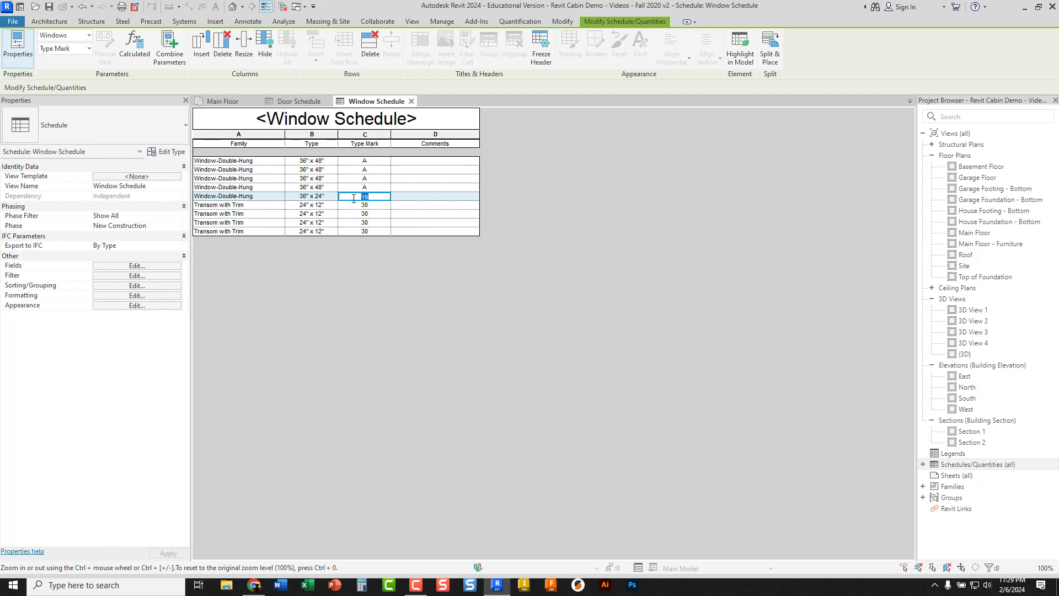
type("B")
key("Return")
left_click(542, 305)
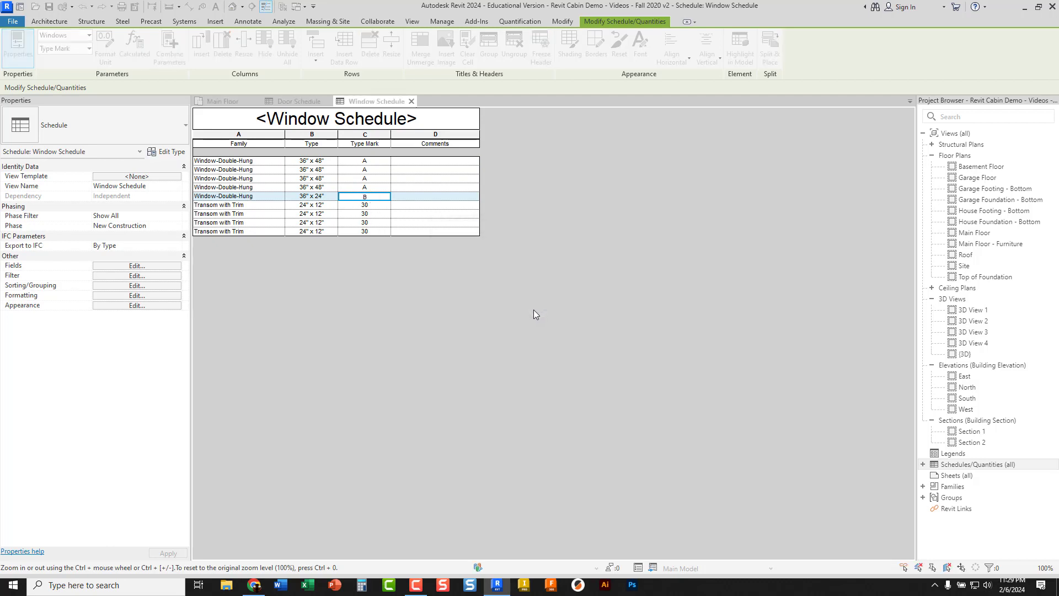
Set the Type Mark of the 24" x 12" Transom with Trim type to C for all its elements
left_click(363, 205)
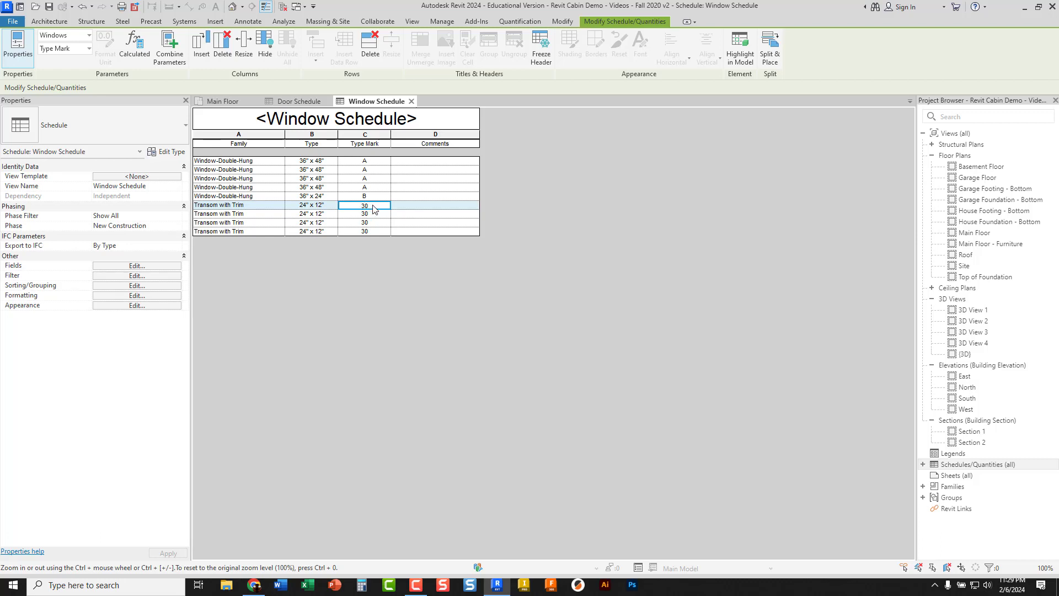
left_click(353, 206)
type("C")
key("Return")
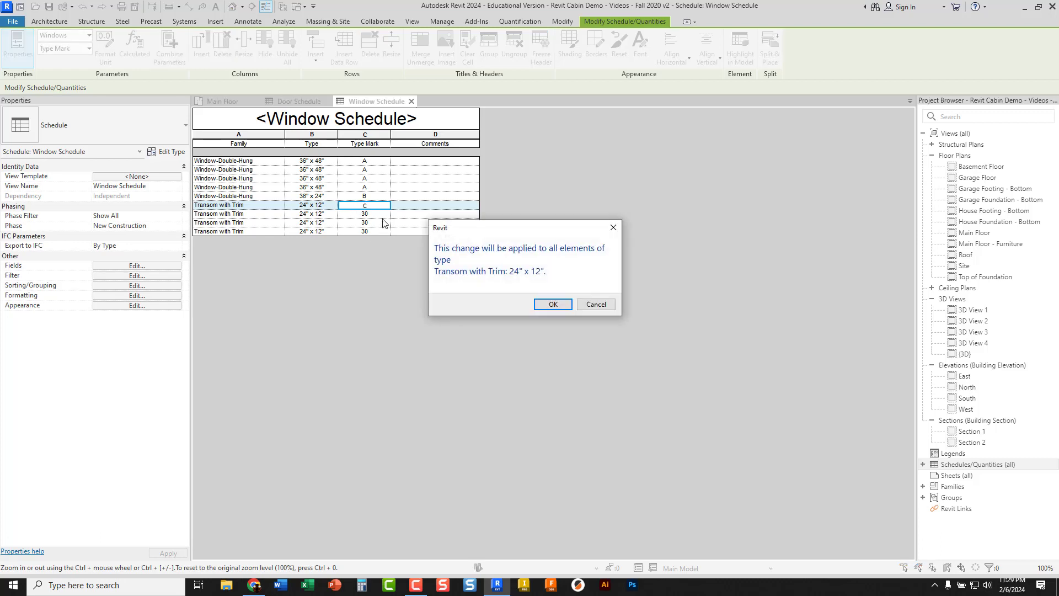
left_click(547, 304)
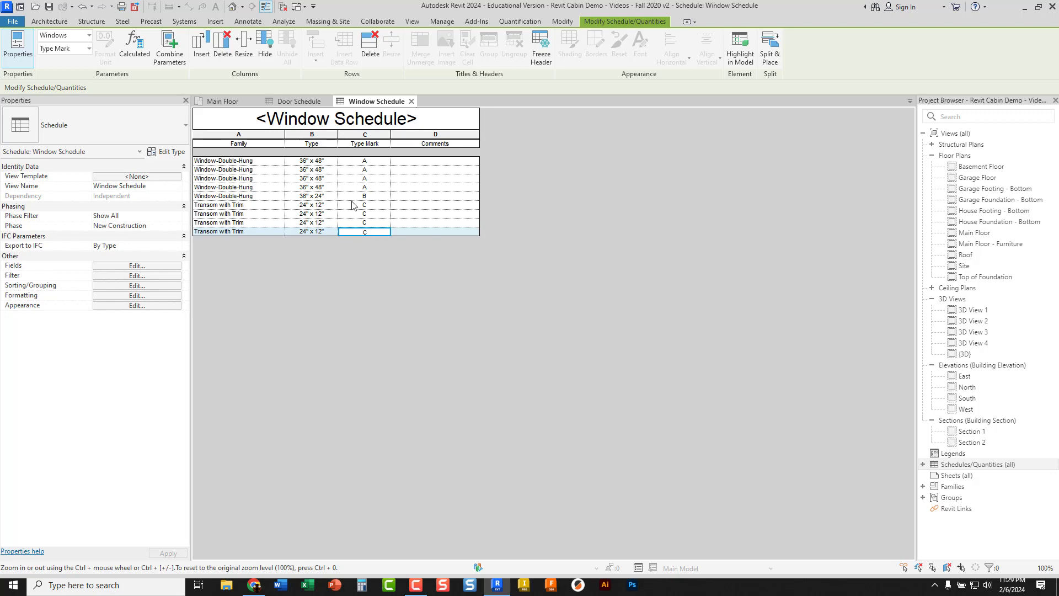
Tag all untagged windows in the Main Floor plan with the Window Tag, without leaders
left_click(248, 101)
left_click(297, 158)
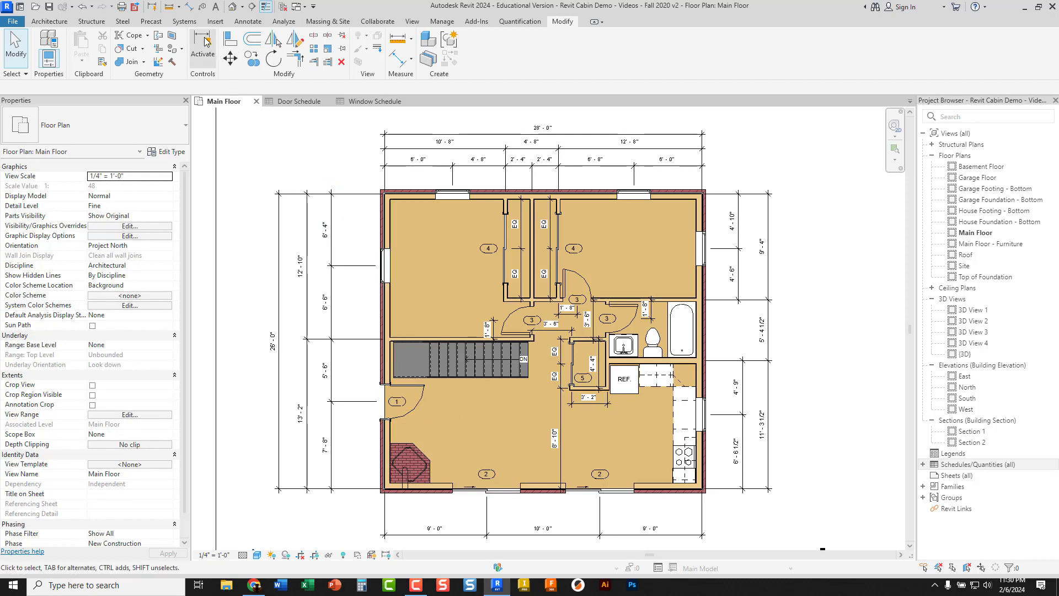
left_click(247, 26)
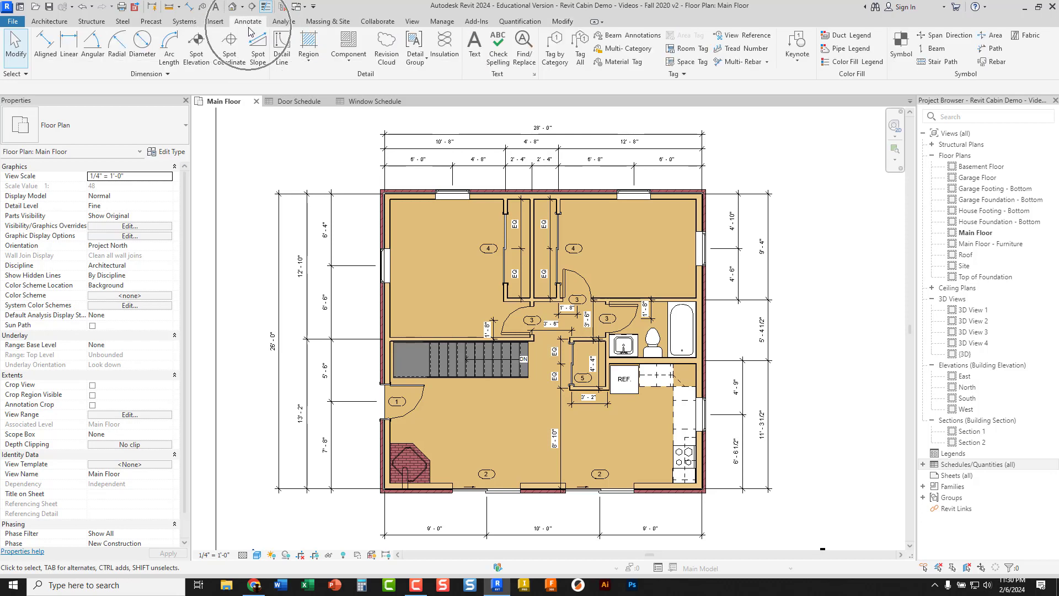
left_click(581, 55)
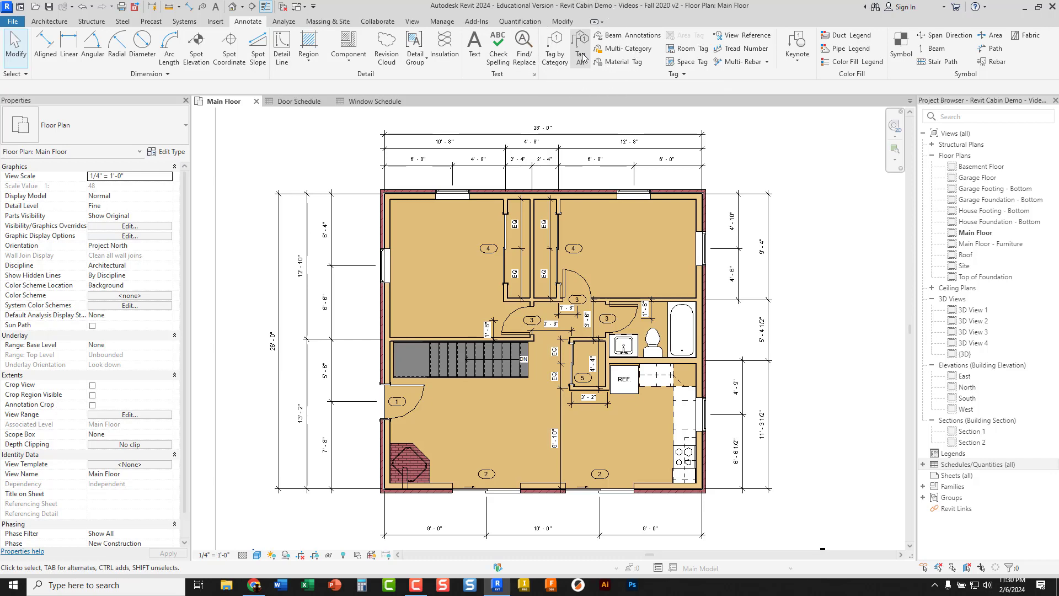
left_click(581, 55)
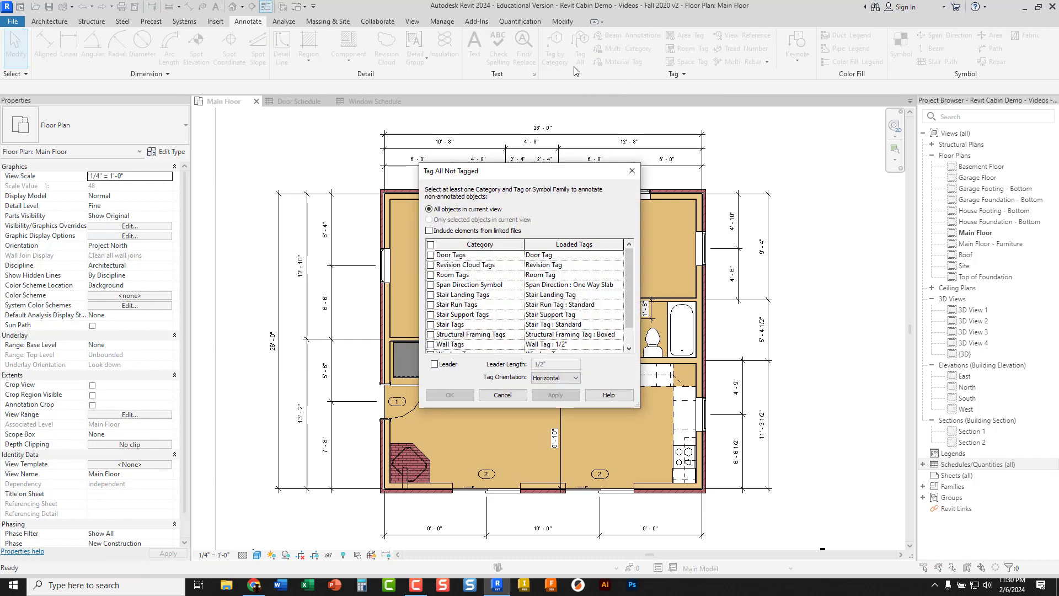
scroll(451, 299, "down", 1)
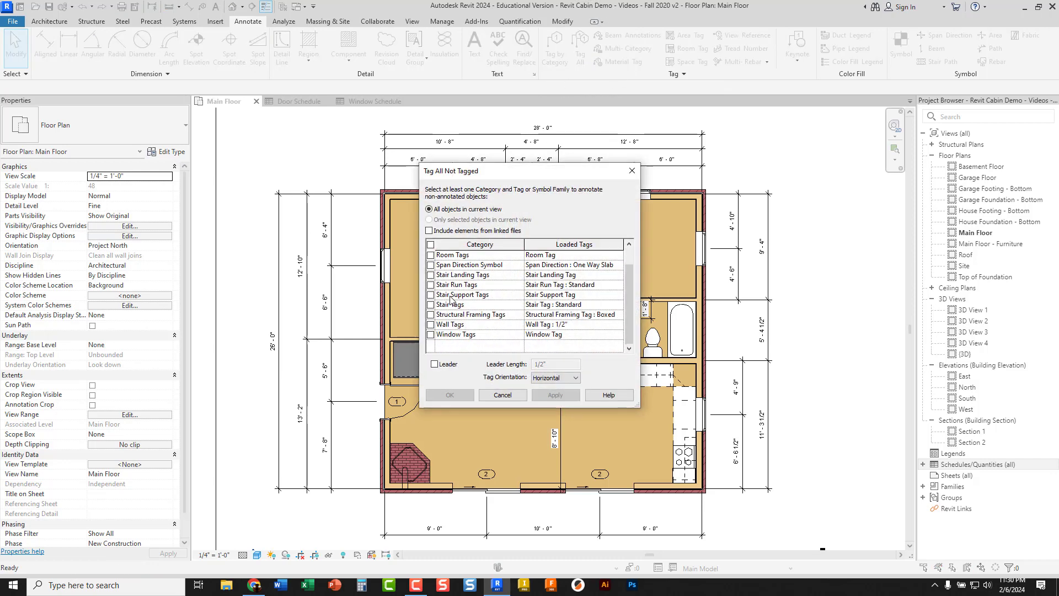
left_click(431, 335)
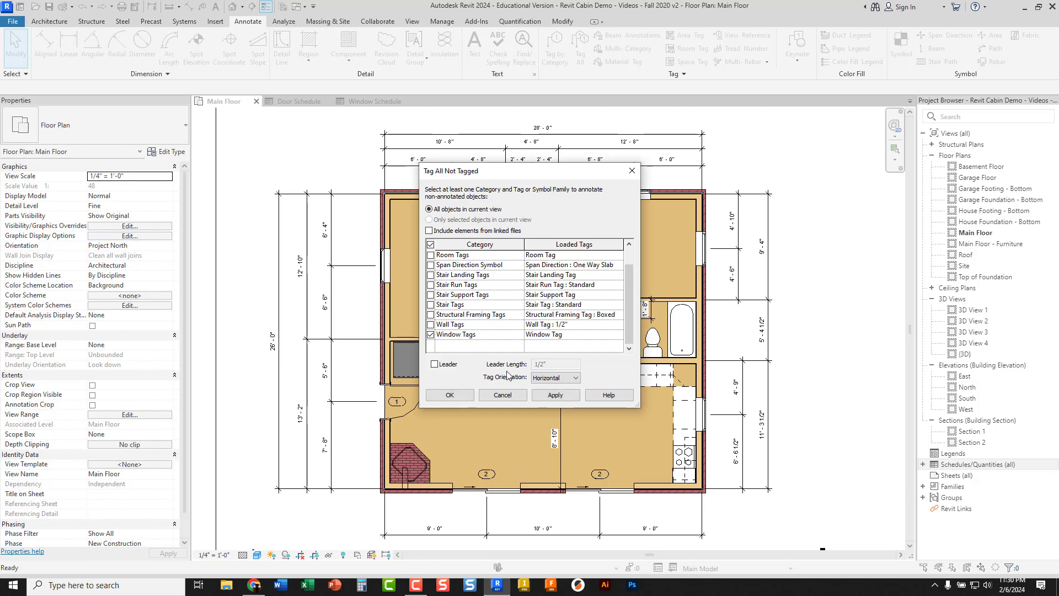
left_click(468, 393)
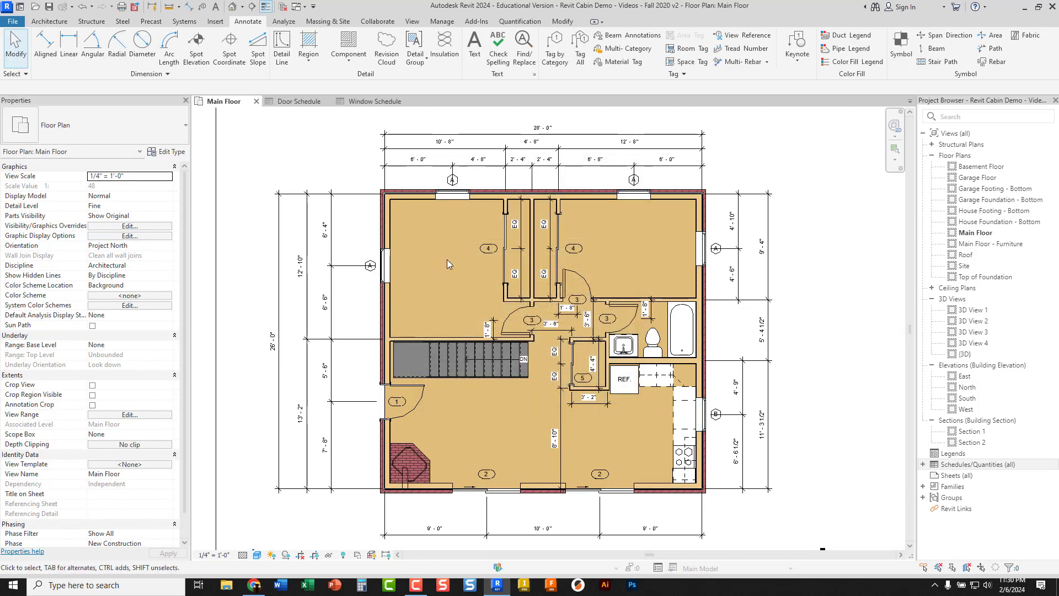
Move the window tag on the Main Floor's west wall inside the bedroom, clear of the exterior dimensions
scroll(447, 261, "up", 4)
left_click(327, 298)
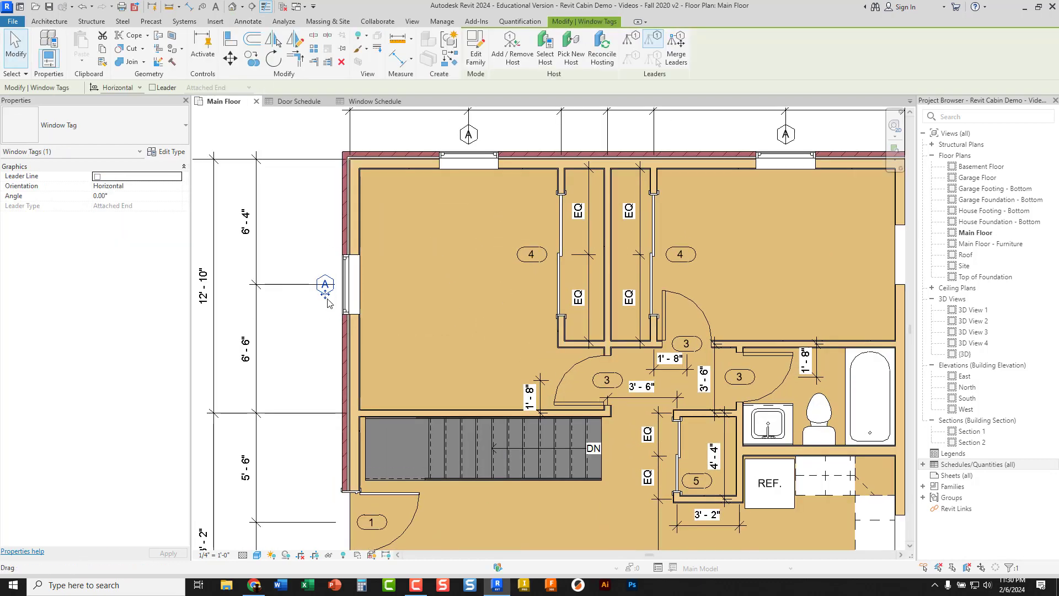
mouse_move(328, 303)
left_mouse_down()
mouse_move(391, 289)
mouse_move(378, 296)
left_mouse_up()
left_click(413, 260)
left_click(384, 295)
left_click(422, 274)
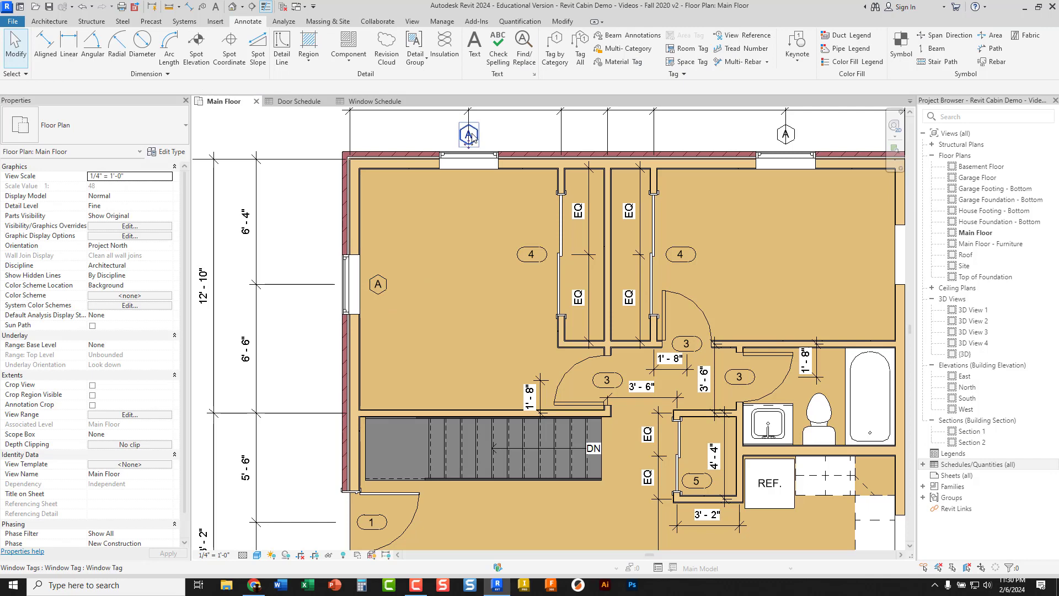
Move the tags of both north-wall windows inside the bedrooms, just below their windows
left_click_drag(470, 138, 470, 195)
left_click(497, 198)
middle_click_drag(499, 199, 362, 230)
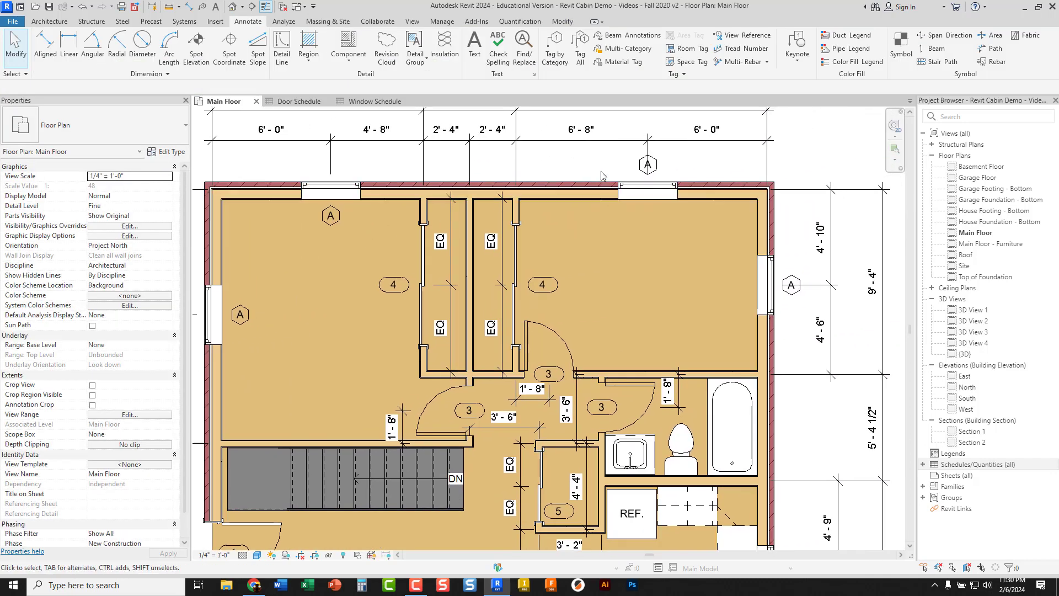
left_click_drag(646, 165, 649, 235)
left_click(684, 253)
middle_click_drag(684, 254, 578, 205)
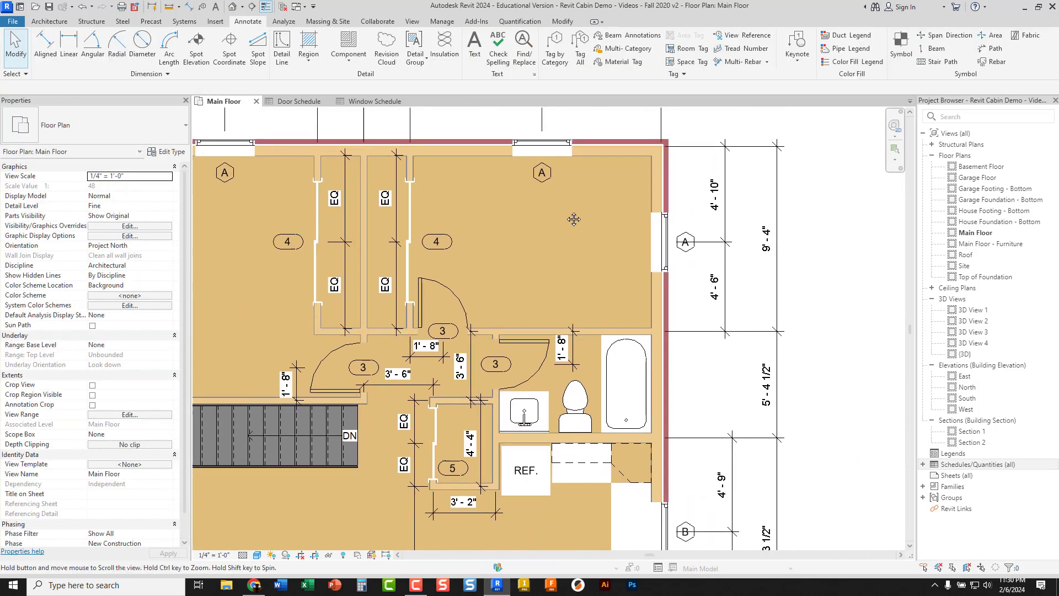
Move the tag of the east bedroom window inside the room, beside the window
left_click_drag(686, 253, 634, 265)
left_click(633, 266)
scroll(597, 259, "down", 2)
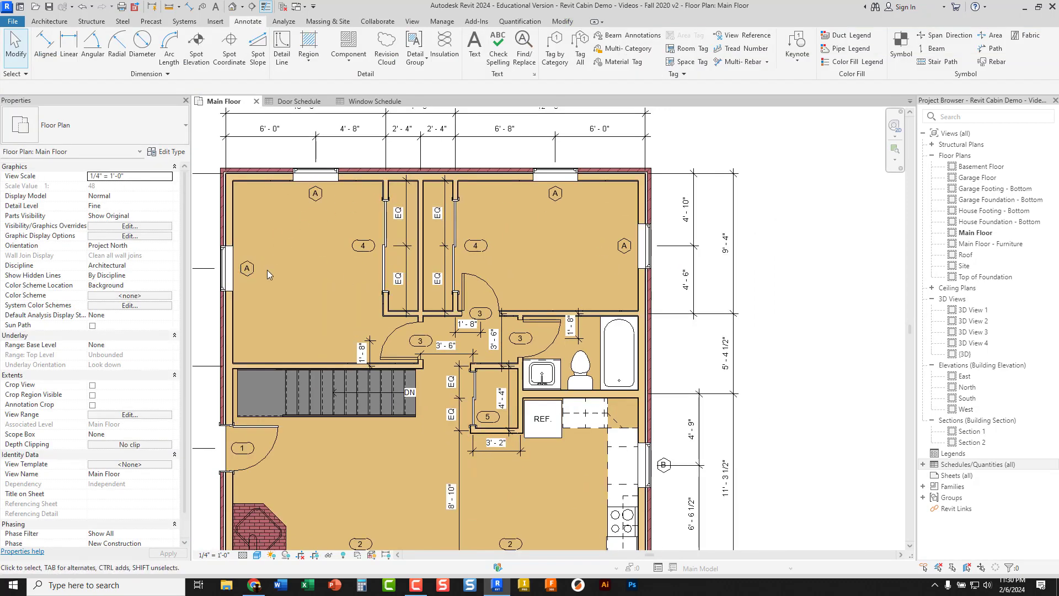
middle_click_drag(276, 273, 298, 262)
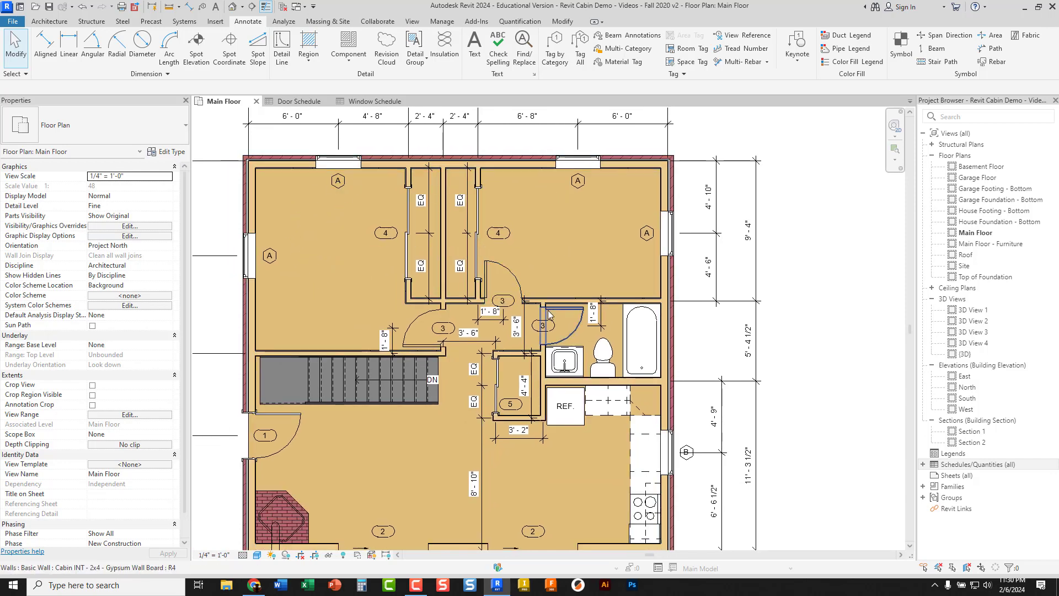
Shift the kitchen window's B tag down along the exterior wall so it clears the dimension's extension line
middle_click_drag(548, 310, 552, 205)
scroll(680, 273, "up", 5)
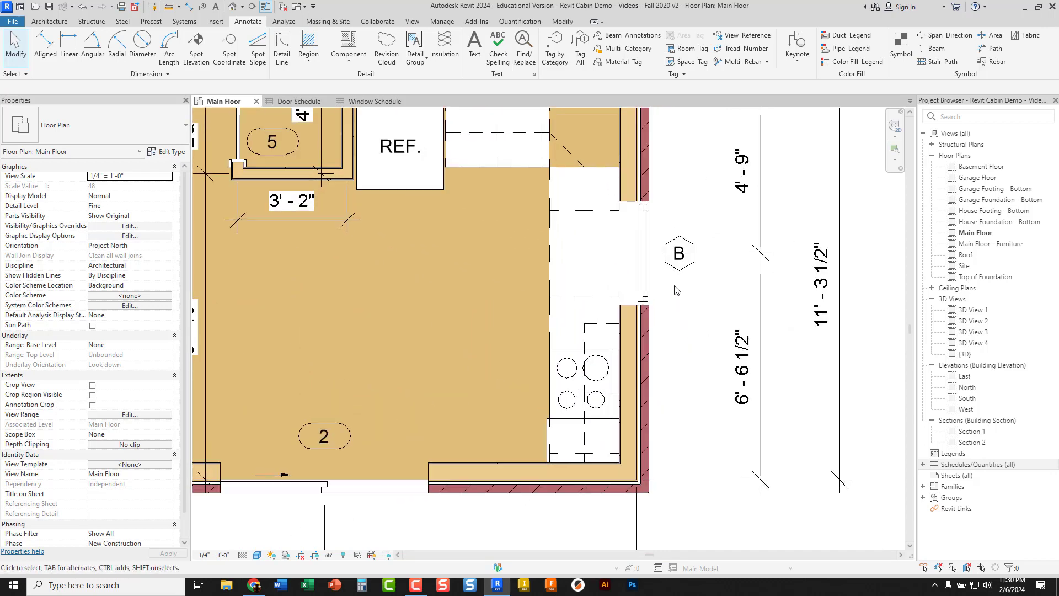
left_click_drag(680, 272, 680, 304)
scroll(682, 334, "down", 5)
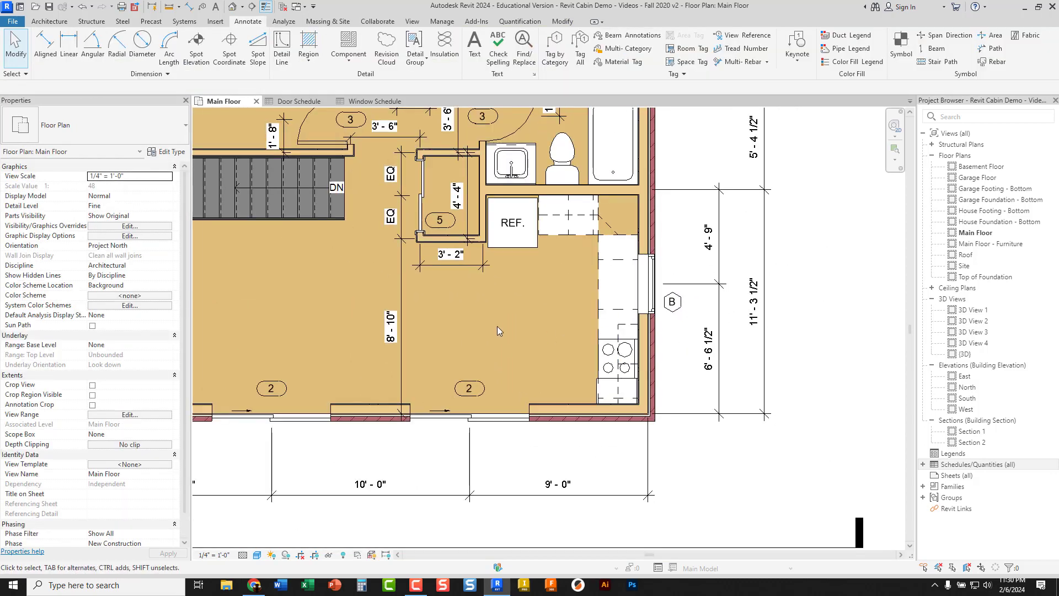
scroll(450, 330, "down", 2)
scroll(449, 326, "up", 2)
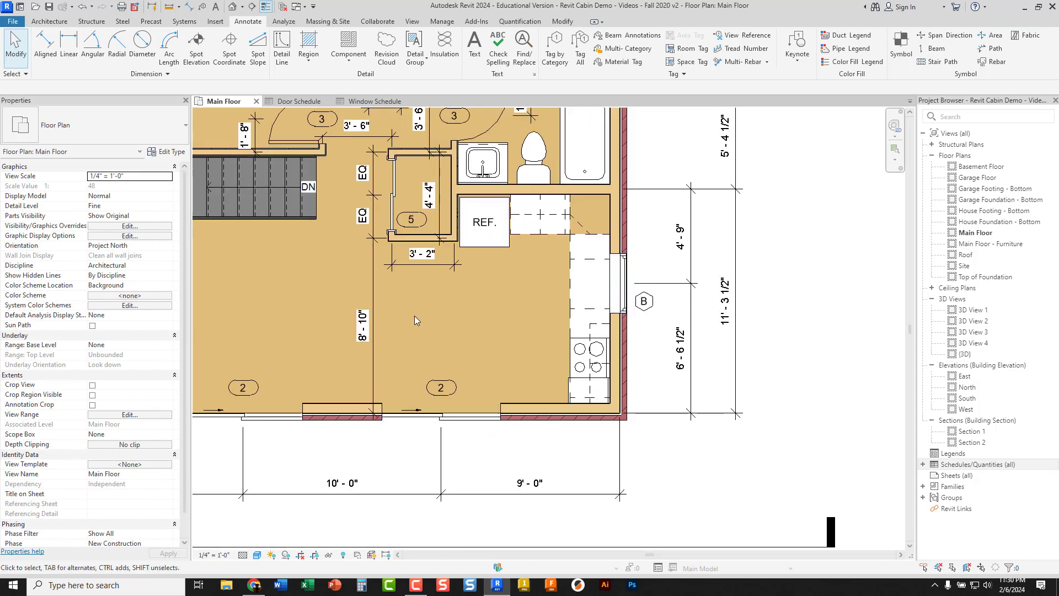
middle_click_drag(413, 313, 527, 296)
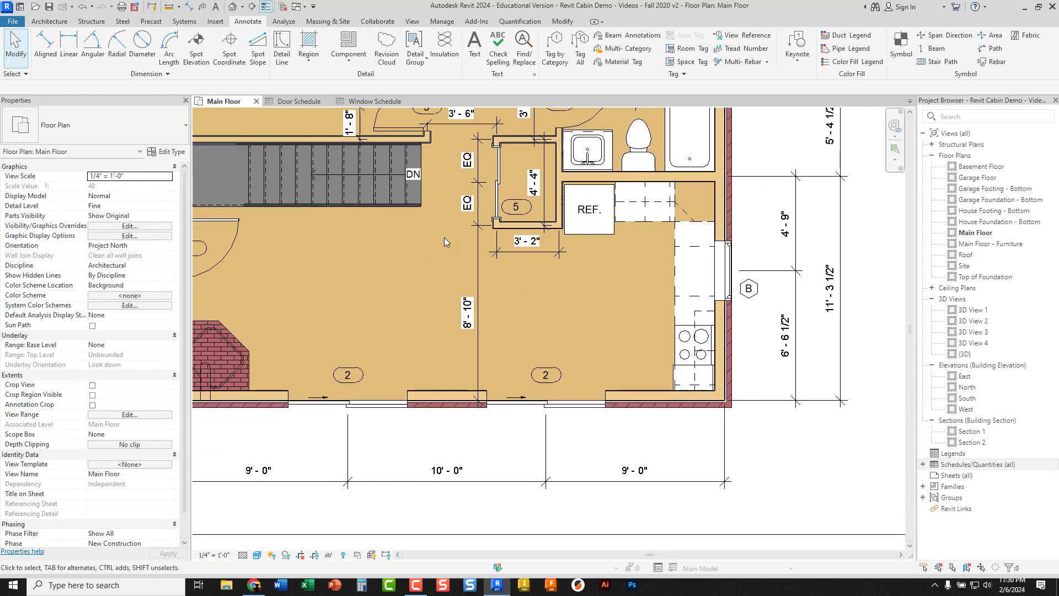
Open the House Footing - Bottom floor plan and hide the topography category in that view
double_click(981, 212)
middle_click_drag(576, 317, 444, 363)
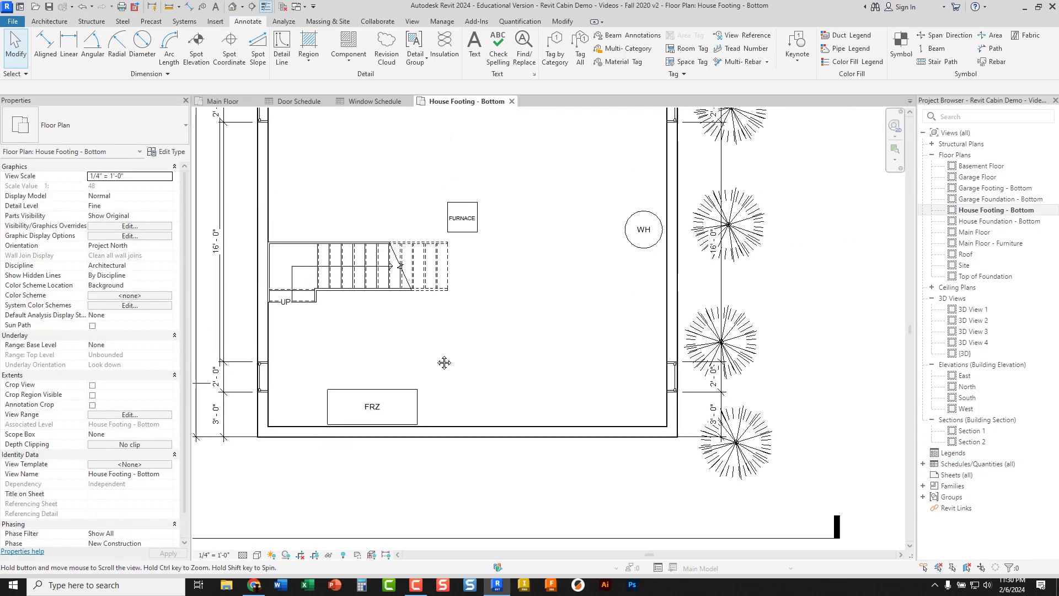
scroll(444, 362, "down", 3)
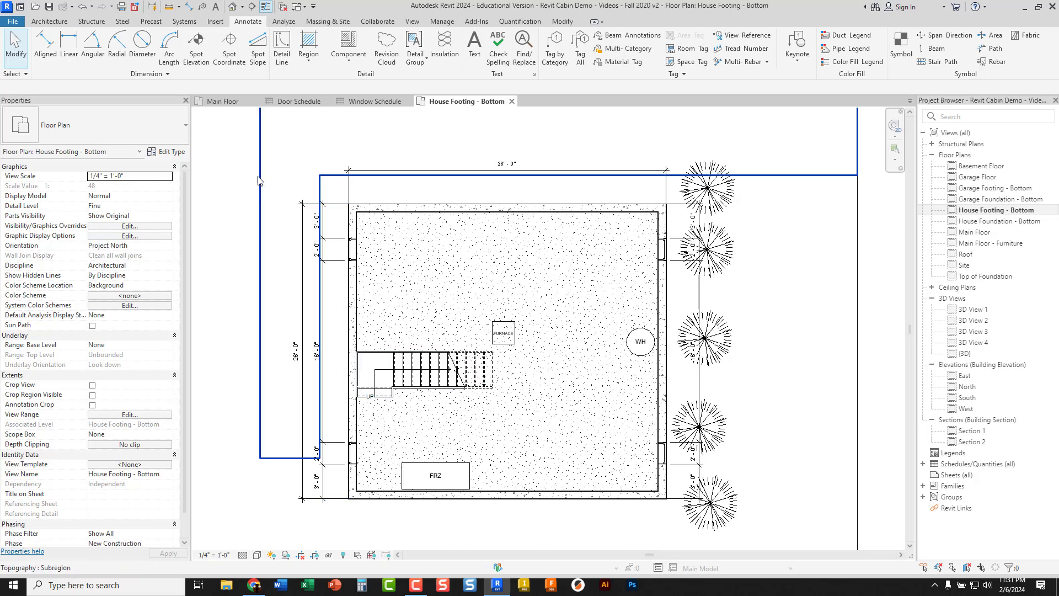
right_click(263, 175)
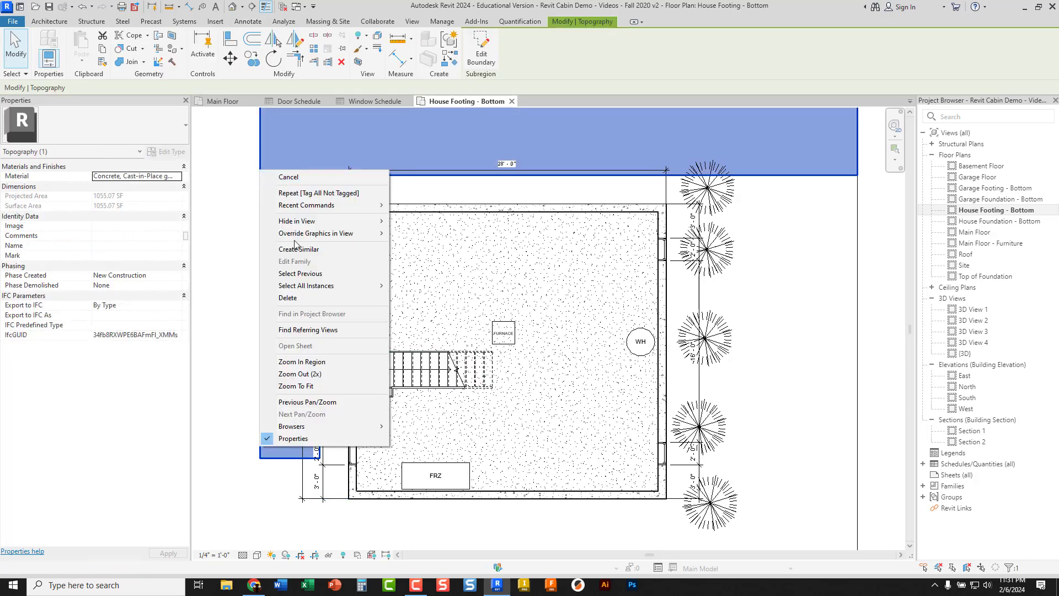
mouse_move(323, 224)
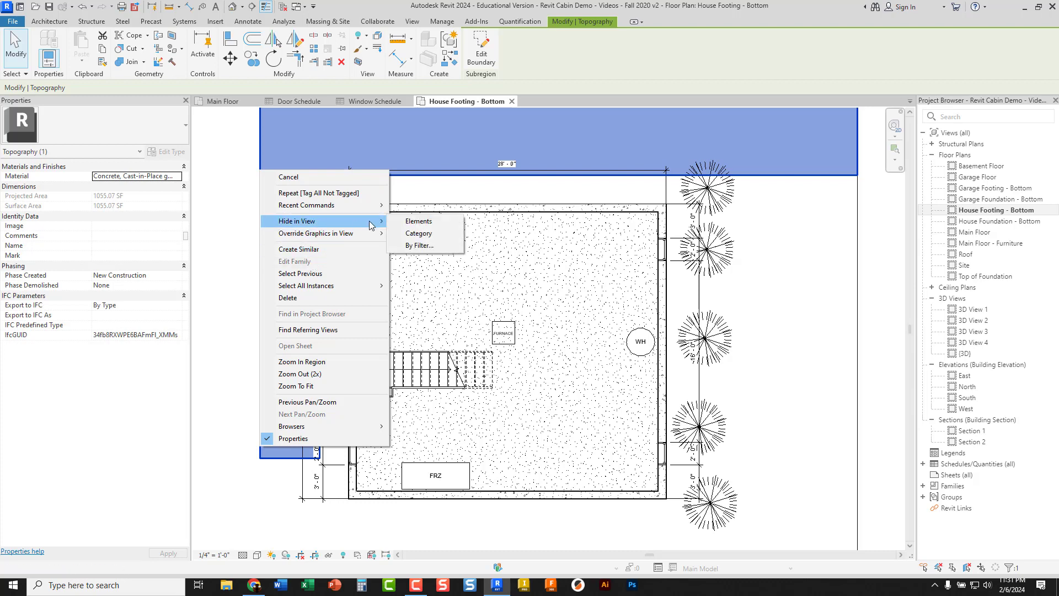
left_click(416, 234)
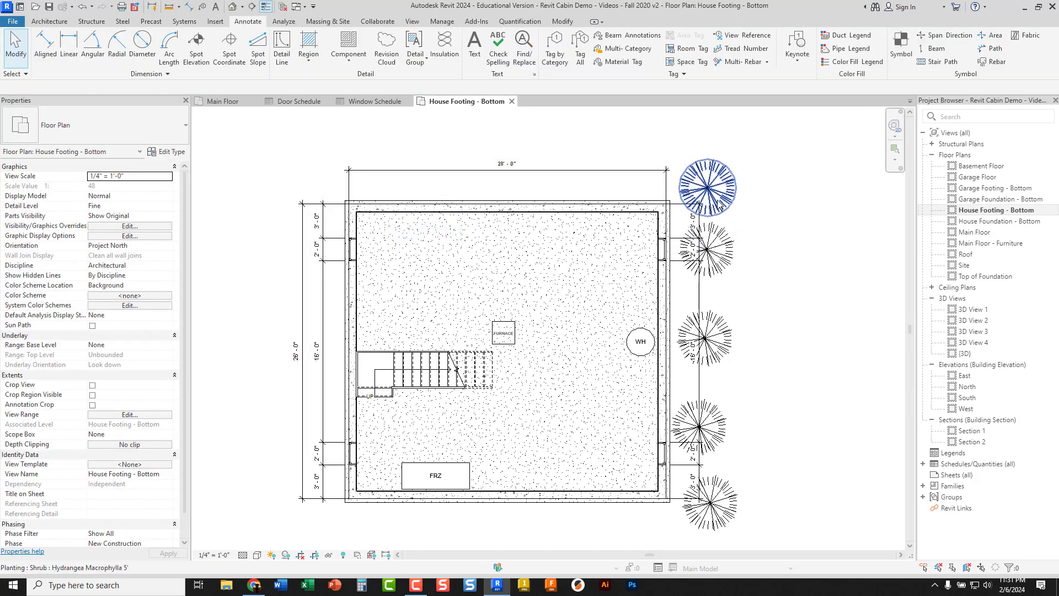
Hide the planting category in the House Footing - Bottom plan, using one of the shrubs beside the house
left_click(718, 202)
right_click(718, 202)
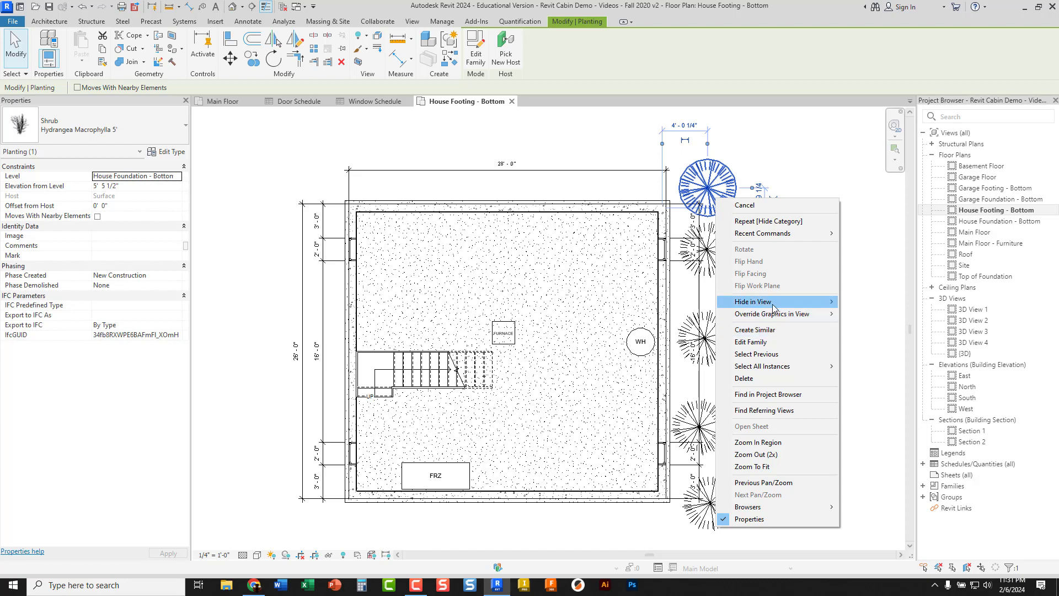
mouse_move(784, 304)
left_click(862, 315)
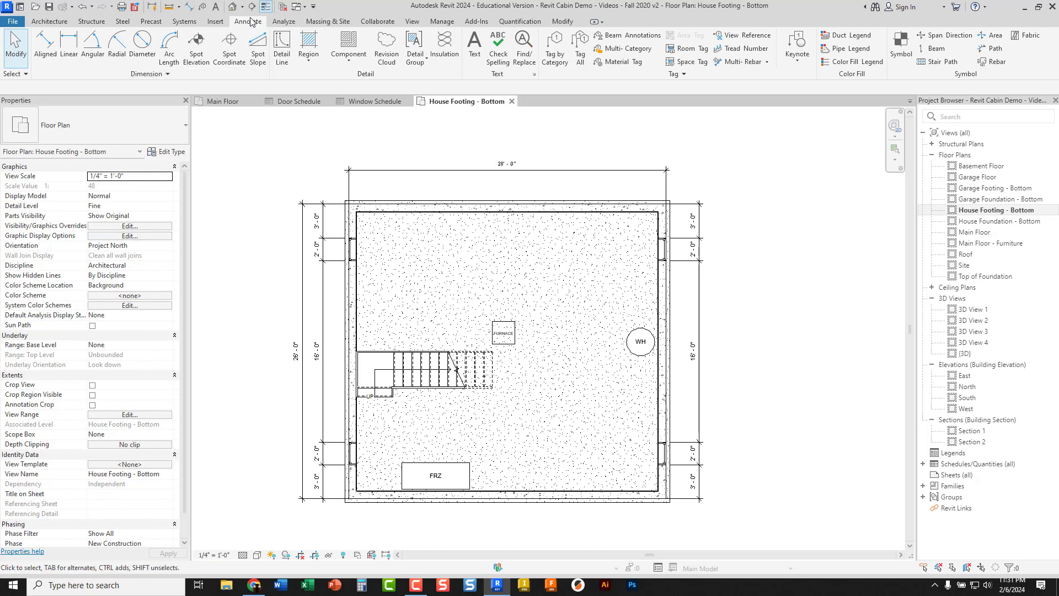
Tag all untagged windows in the House Footing - Bottom plan with the Window Tag, without leaders
left_click(581, 53)
scroll(456, 307, "down", 3)
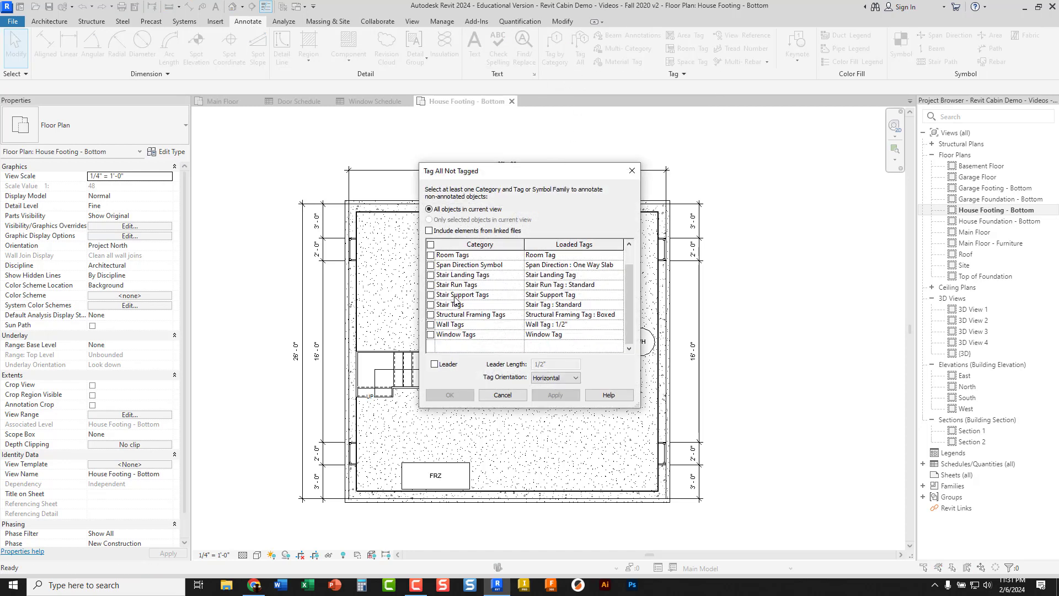
left_click(431, 334)
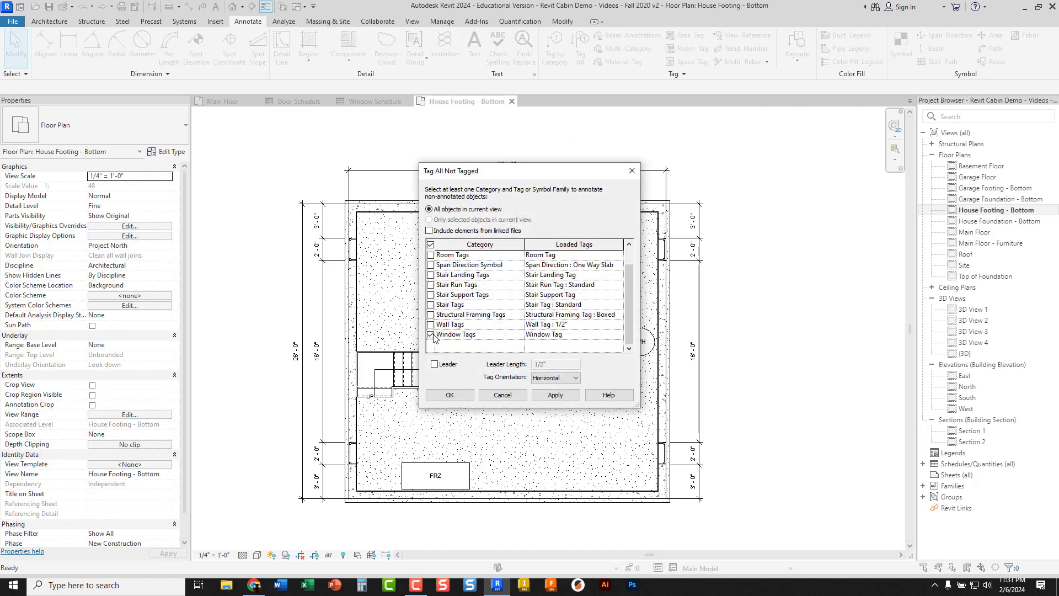
left_click(450, 396)
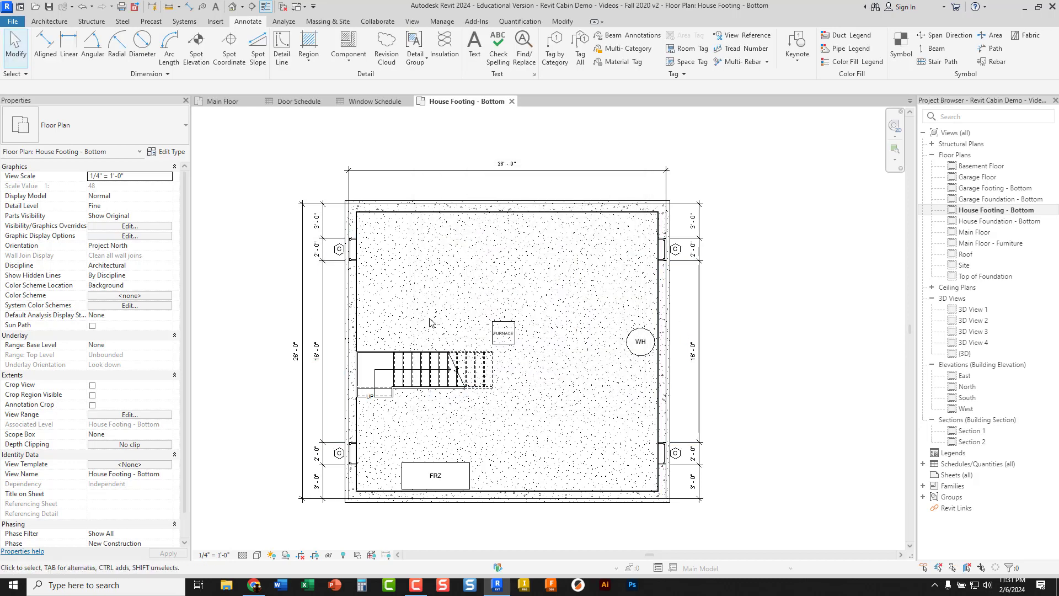
Nudge the C tag of the upper window on the west foundation wall slightly outward, away from the wall
scroll(358, 298, "up", 4)
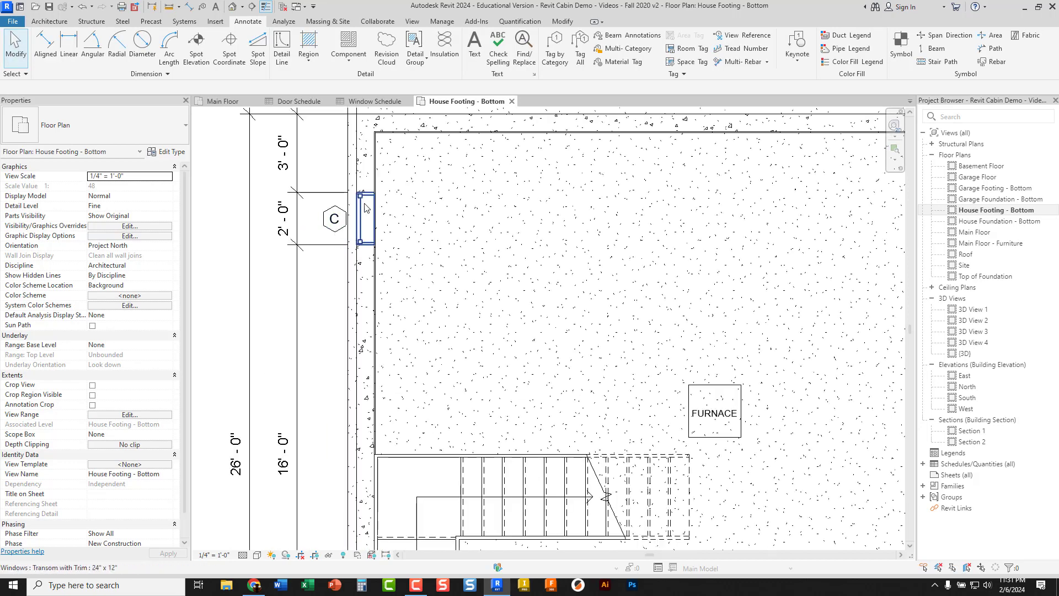
scroll(347, 229, "up", 3)
left_click(337, 230)
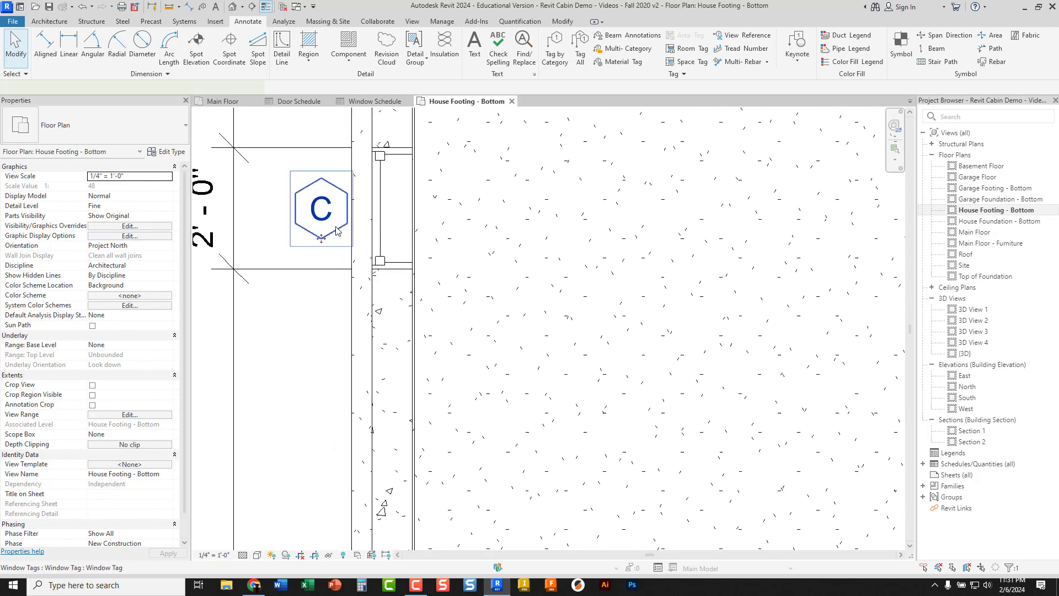
left_click(325, 243)
left_click_drag(324, 242, 314, 243)
left_click(322, 256)
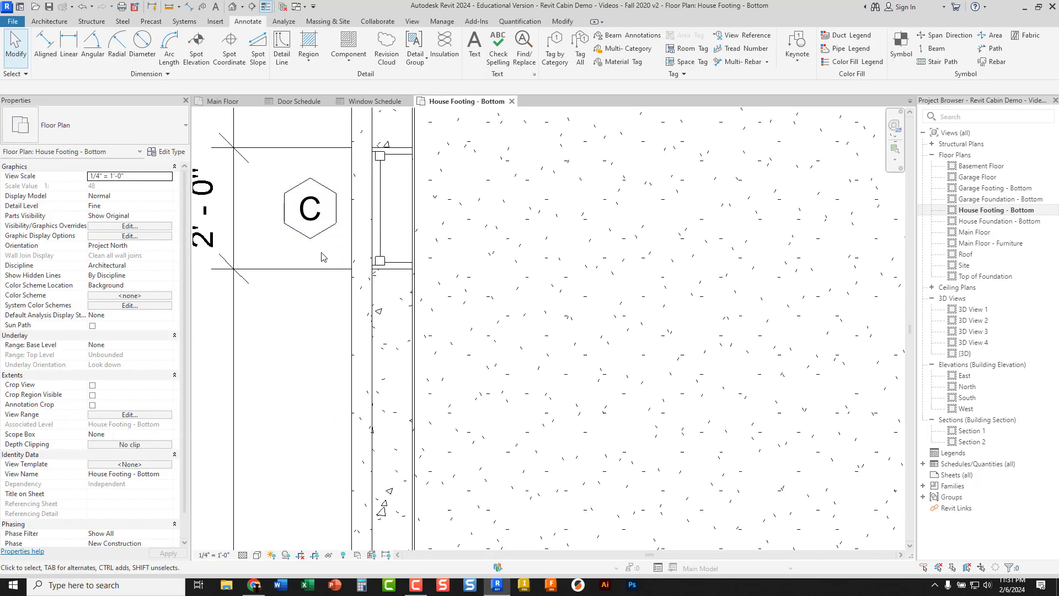
Nudge the C tag of the lower window on the west foundation wall slightly outward from the wall
scroll(323, 257, "down", 7)
middle_click_drag(333, 249, 333, 208)
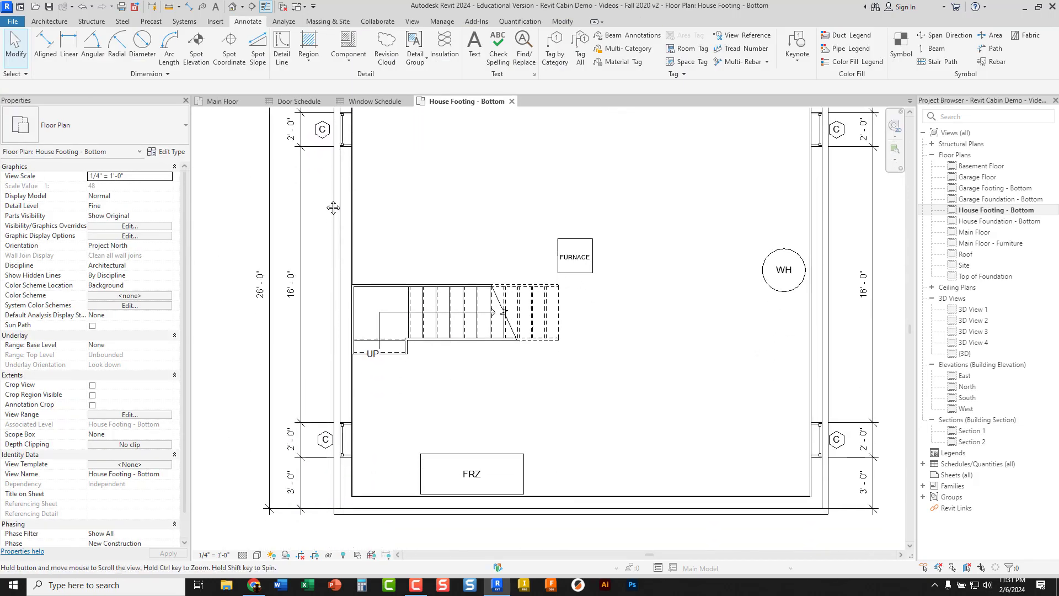
scroll(333, 475, "up", 5)
left_click(317, 409)
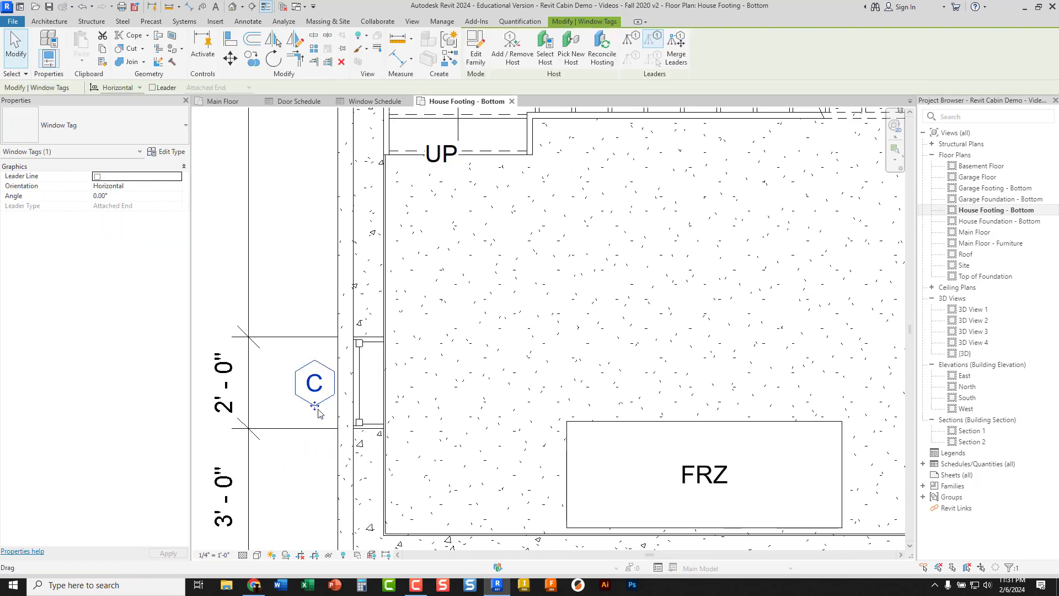
left_click_drag(318, 413, 312, 417)
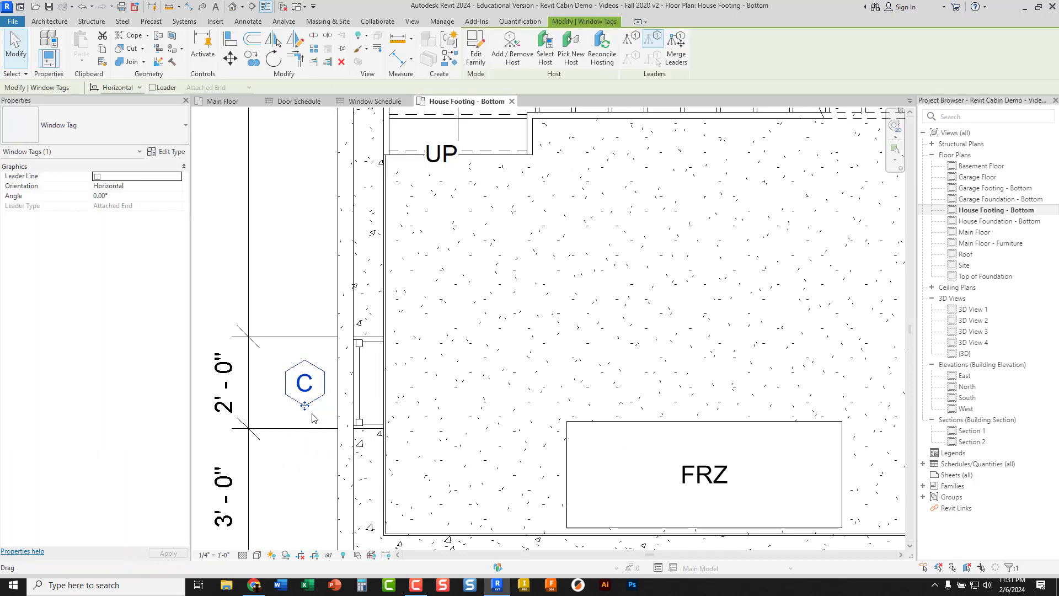
Nudge the C tag of the lower window on the east foundation wall slightly outward from the wall
scroll(311, 417, "down", 5)
scroll(772, 427, "up", 5)
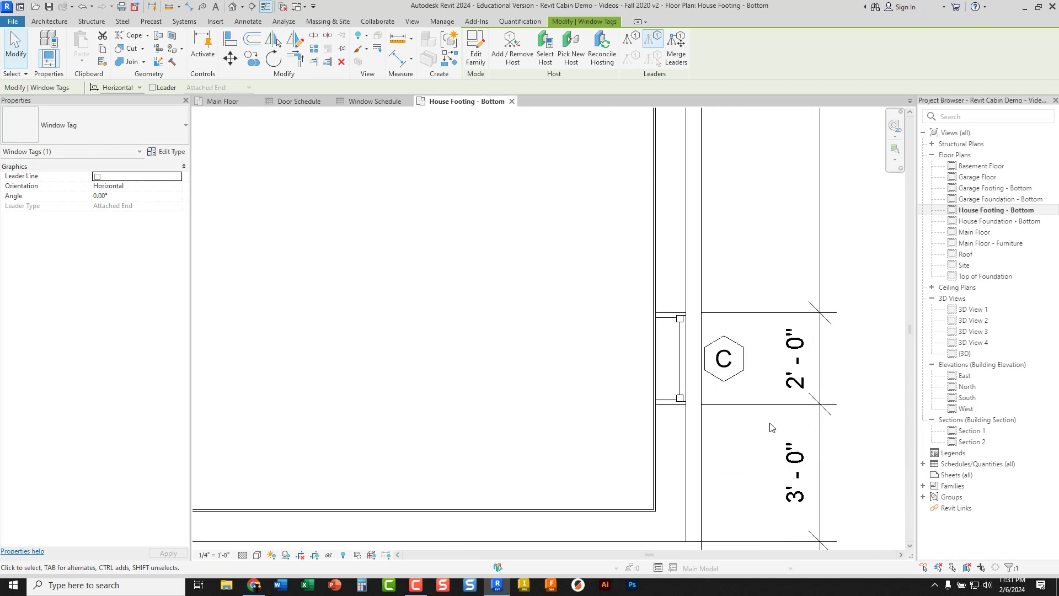
scroll(771, 428, "up", 2)
left_click_drag(708, 379, 721, 371)
left_click(721, 386)
scroll(721, 385, "down", 4)
middle_click_drag(728, 313, 694, 481)
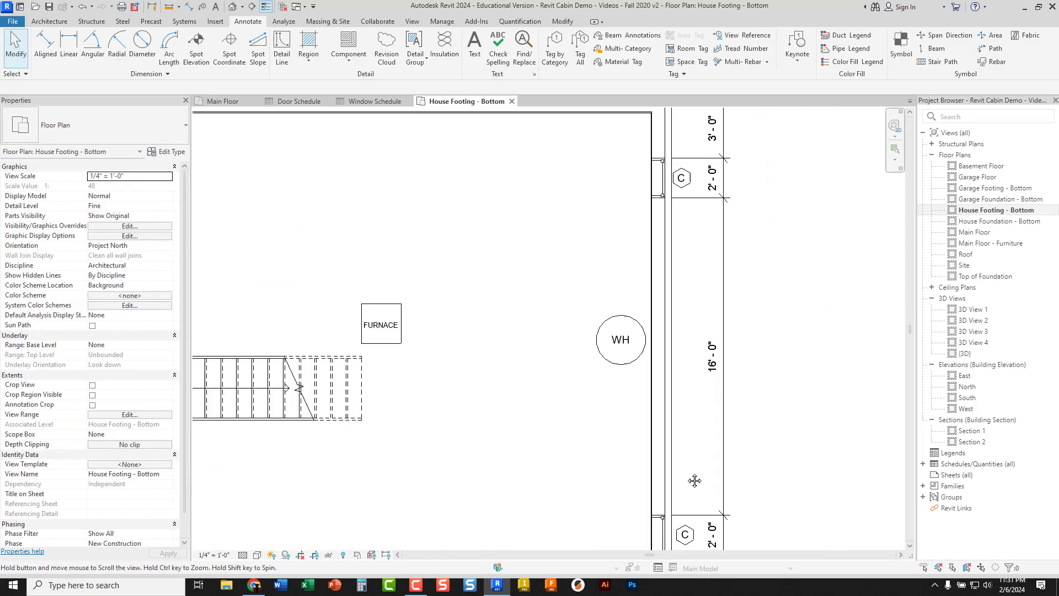
Nudge the C tag of the upper window on the east foundation wall slightly outward from the wall
scroll(673, 245, "up", 3)
left_click_drag(669, 250, 670, 255)
left_click(669, 300)
scroll(668, 300, "down", 5)
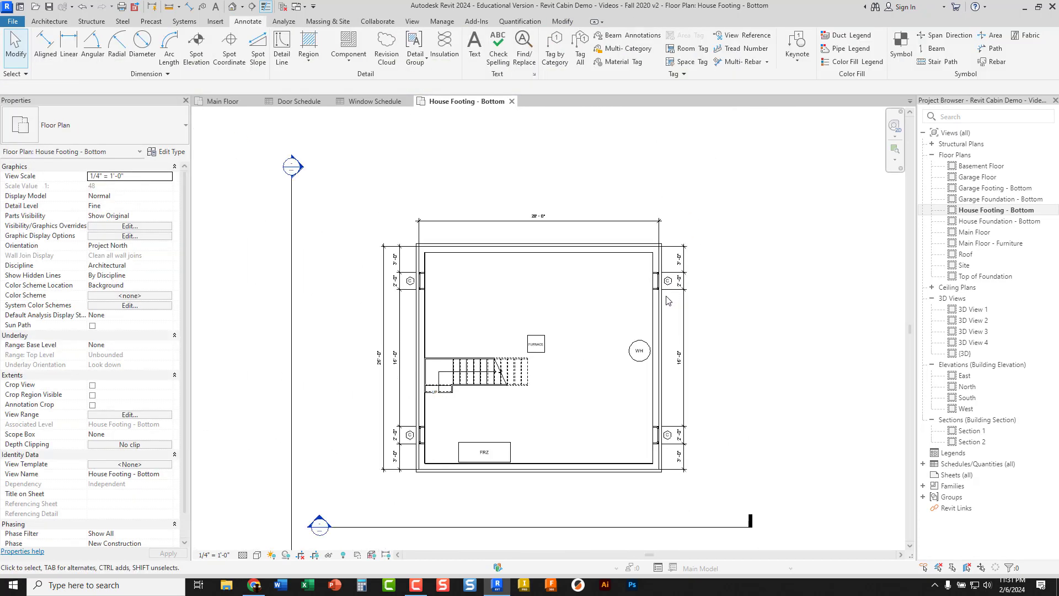
scroll(628, 284, "up", 2)
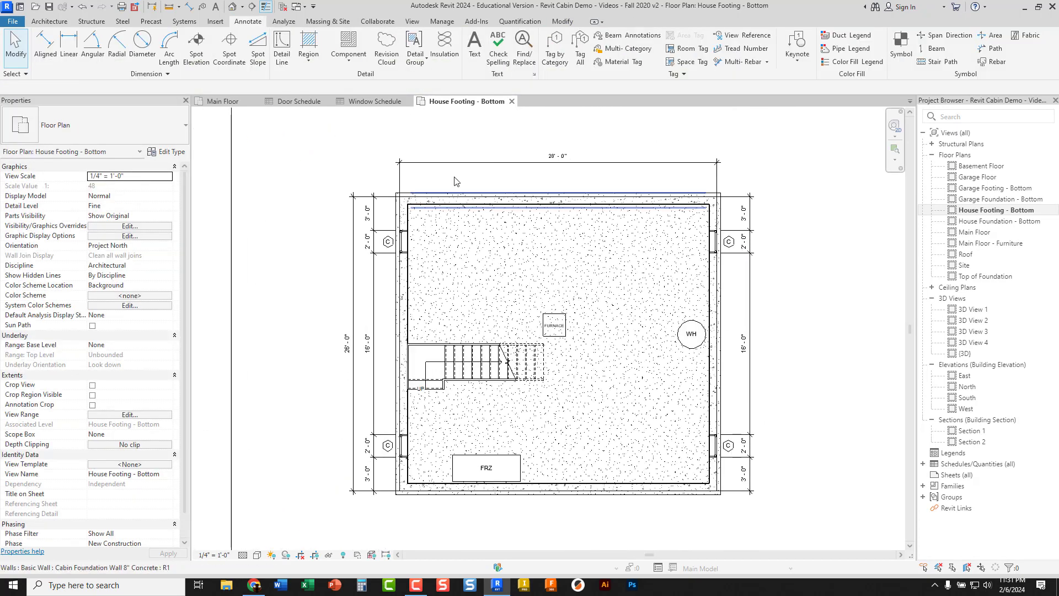
Compare the Window Schedule with the window tags in the Main Floor plan
left_click(381, 105)
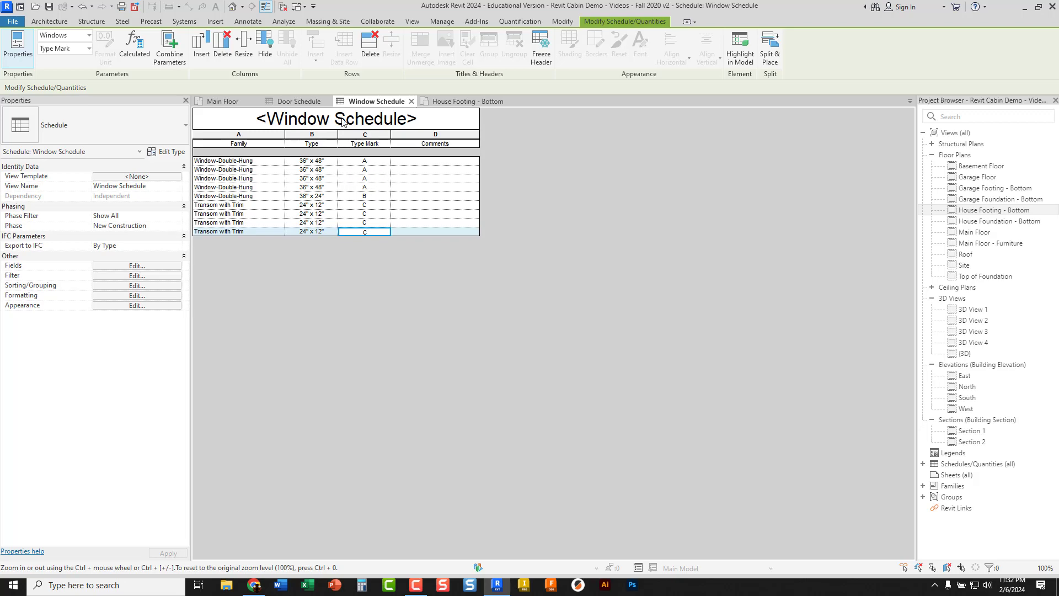
left_click(247, 104)
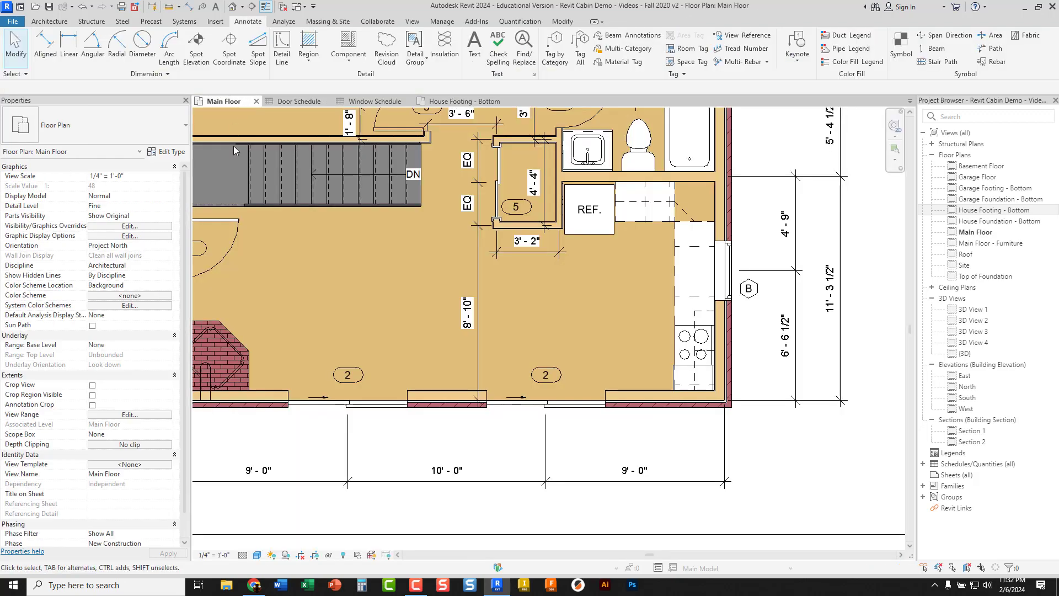
scroll(366, 230, "down", 5)
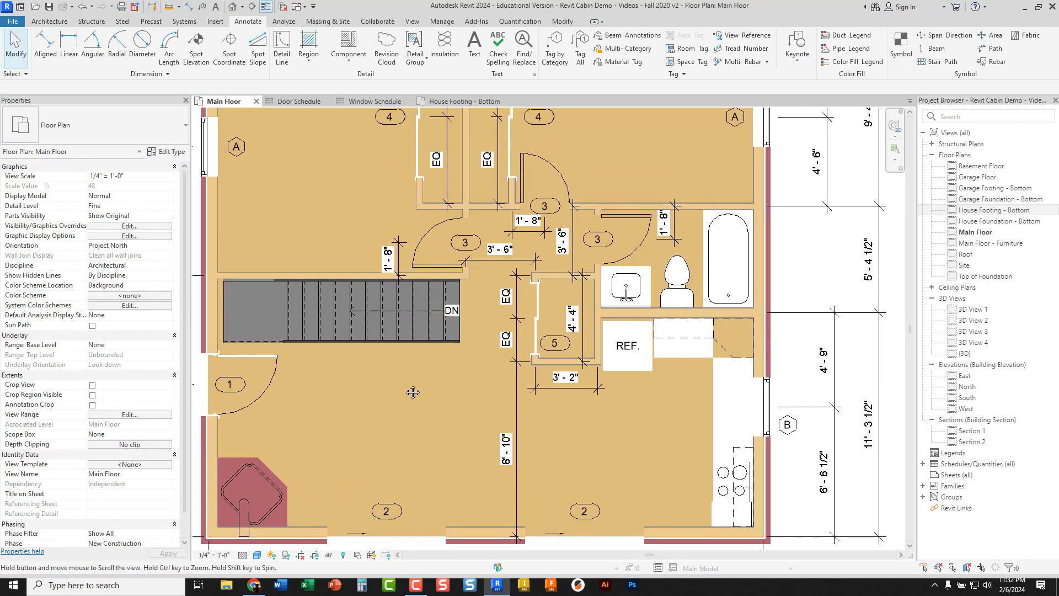
scroll(349, 256, "up", 4)
middle_click_drag(339, 286, 413, 307)
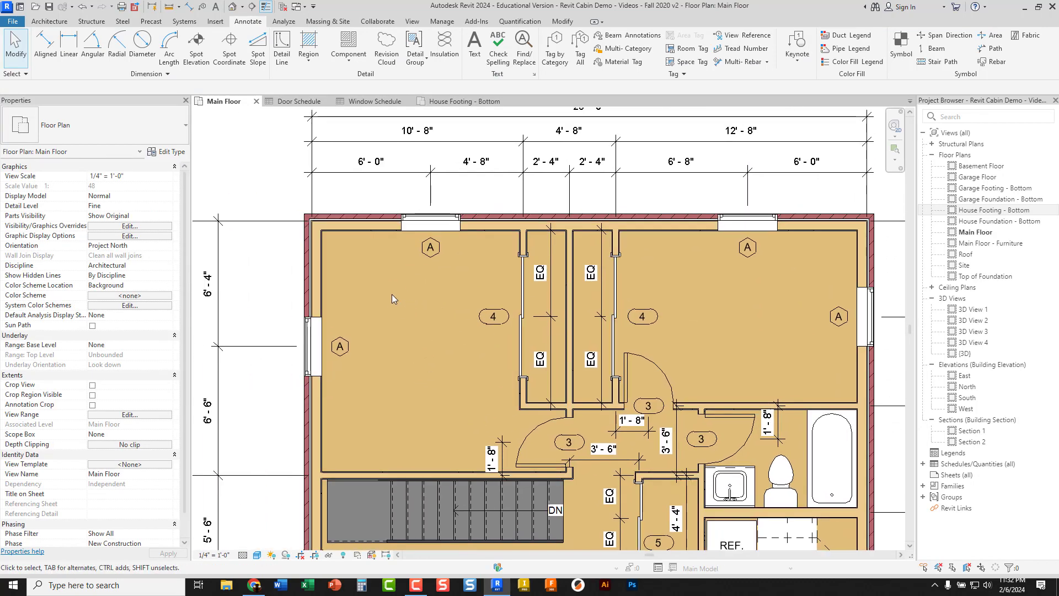
Inspect the type properties of the northwest bedroom's north-wall double-hung window, including its Type Mark, without changing them
left_click(418, 226)
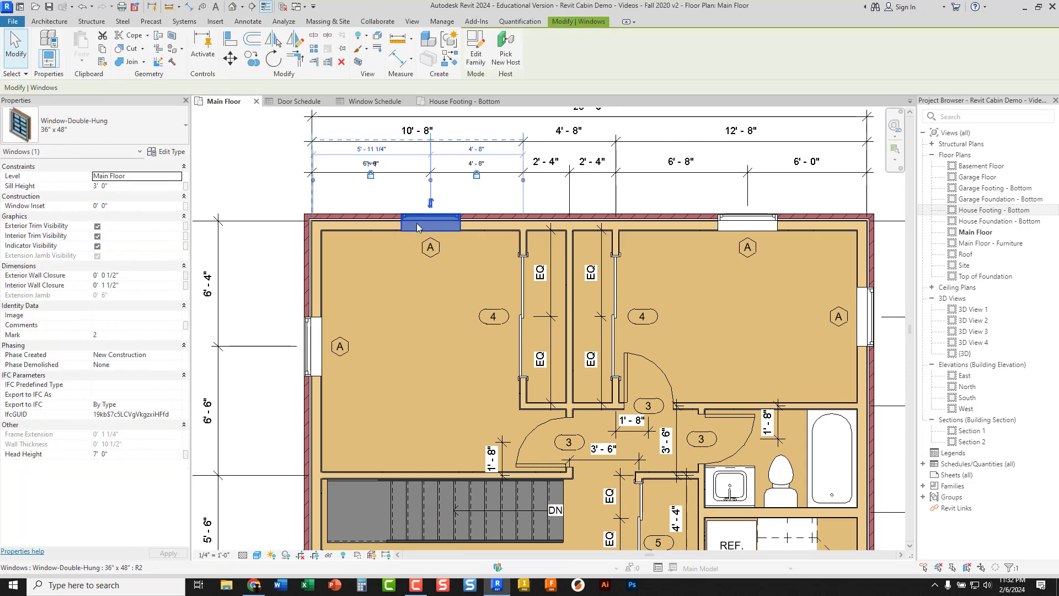
left_click(161, 157)
scroll(331, 300, "down", 10)
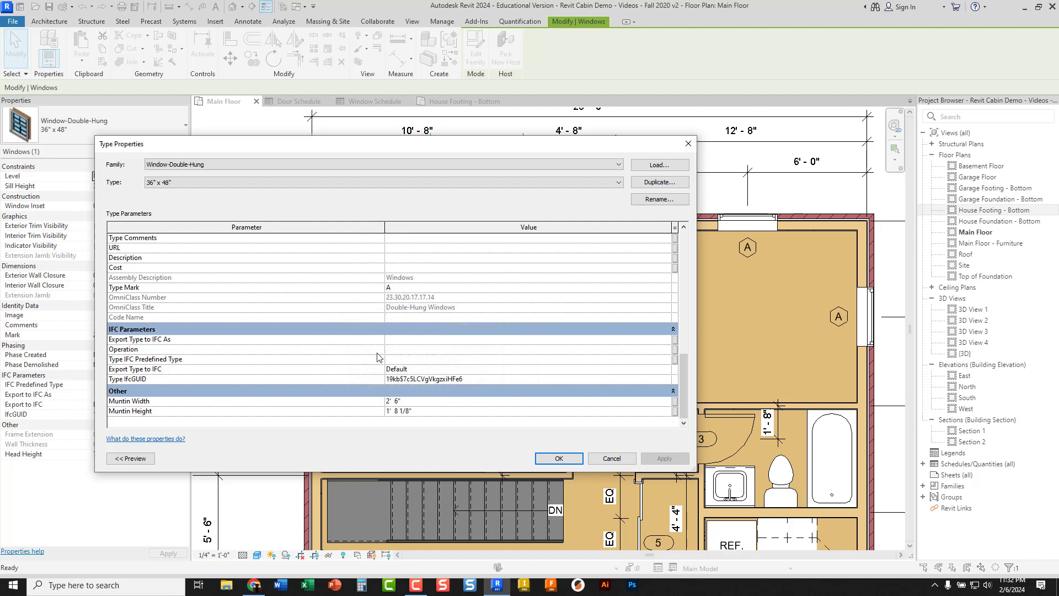
scroll(360, 351, "up", 2)
scroll(360, 351, "up", 2)
left_click(558, 458)
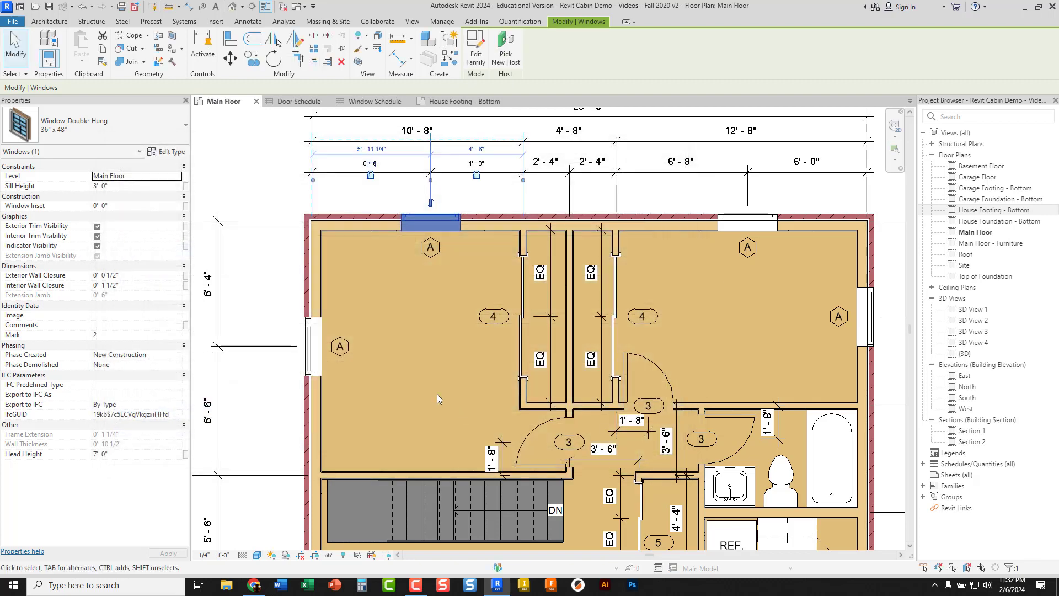
left_click(277, 191)
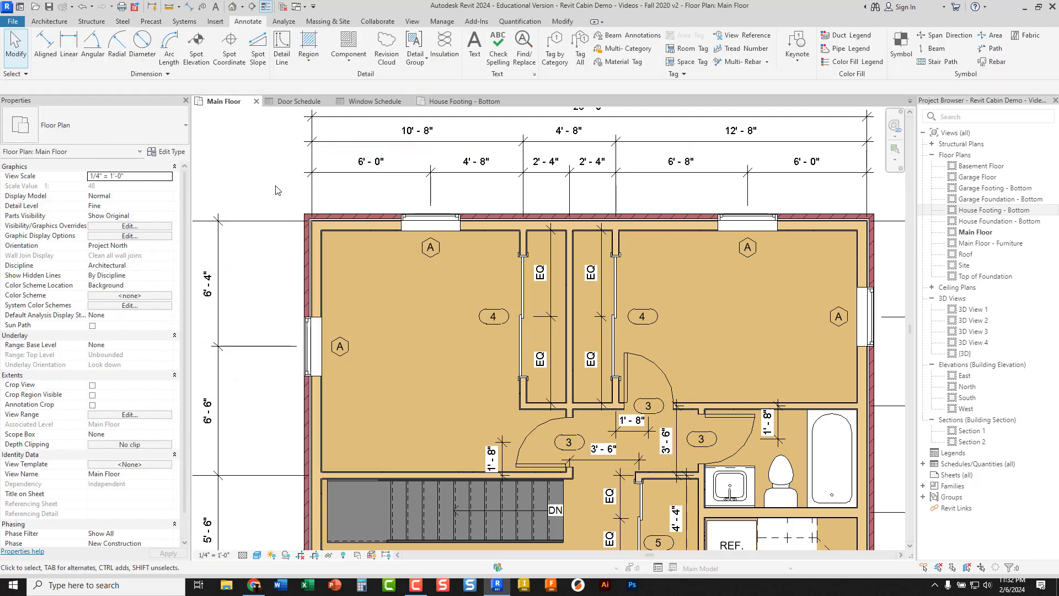
In the Window Schedule, enter Bedroom as the comment for the first 36" x 48" double-hung window
left_click(375, 104)
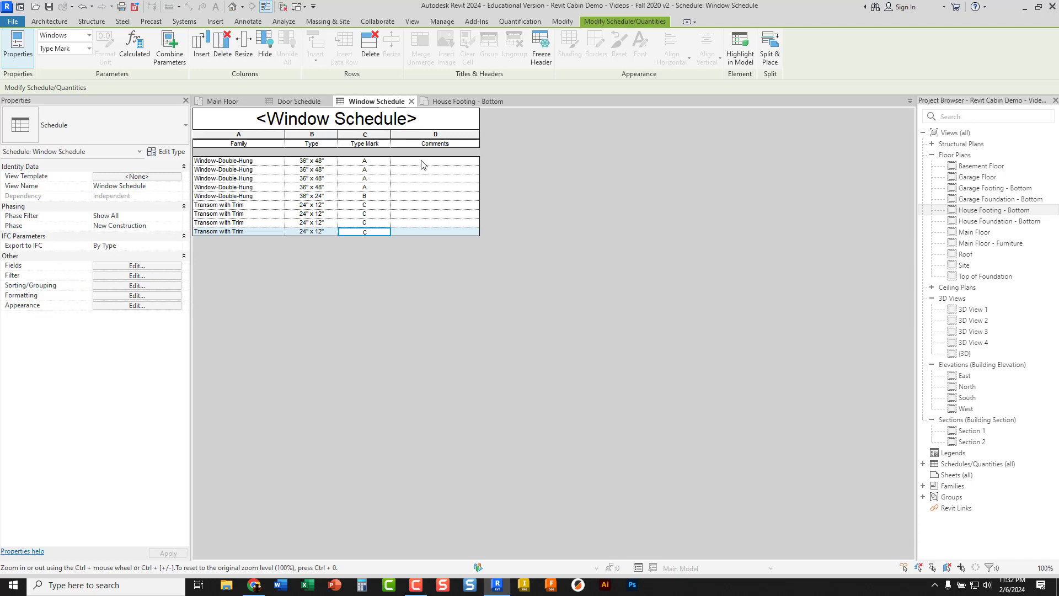
left_click(424, 161)
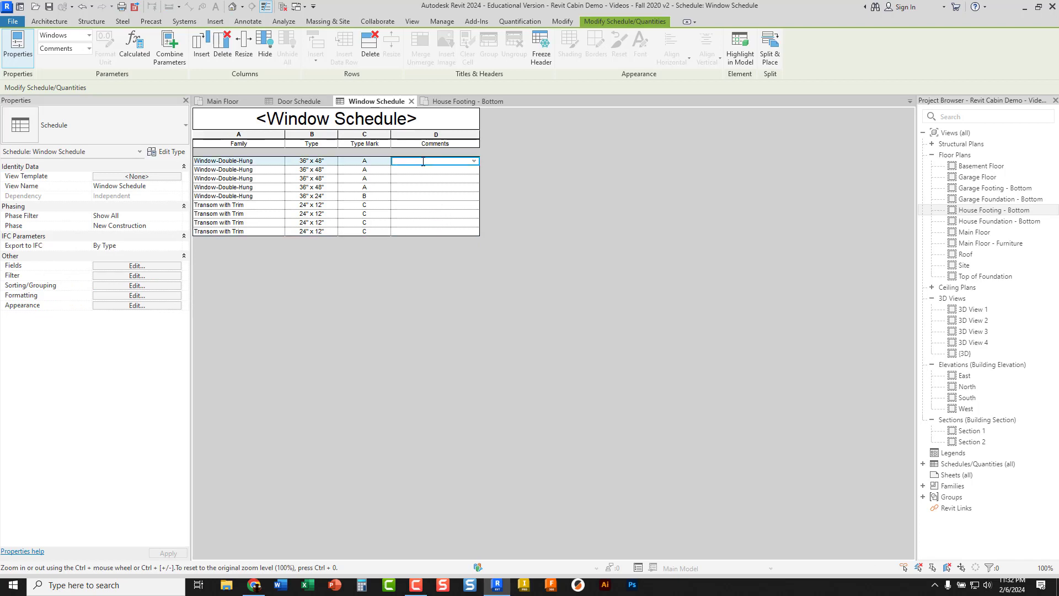
type("Bedroom")
left_click(435, 190)
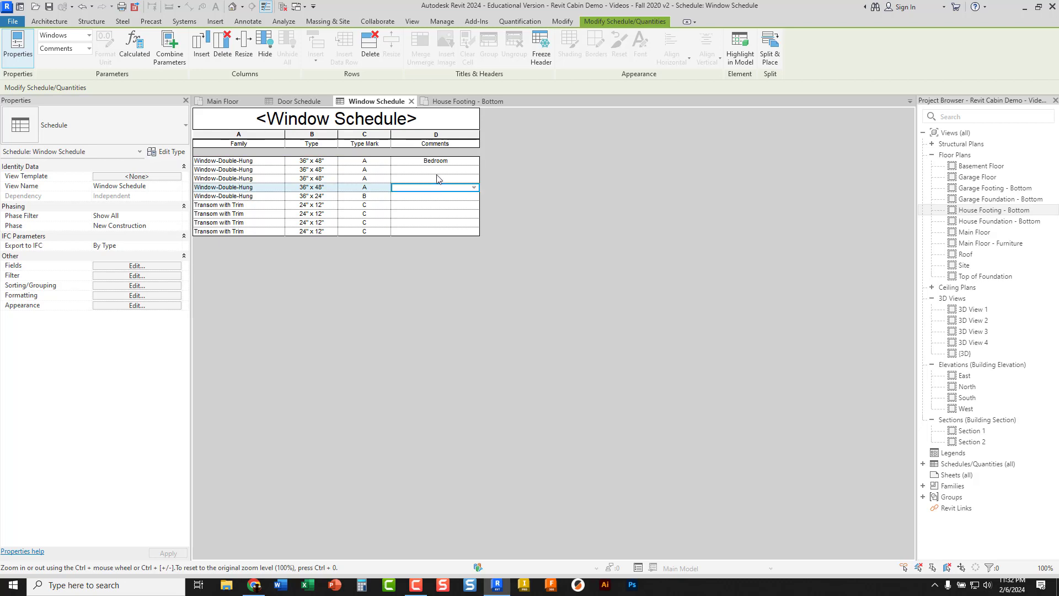
Set the comments of the remaining three 36" x 48" double-hung windows to the existing value Bedroom
left_click(450, 170)
left_click(474, 170)
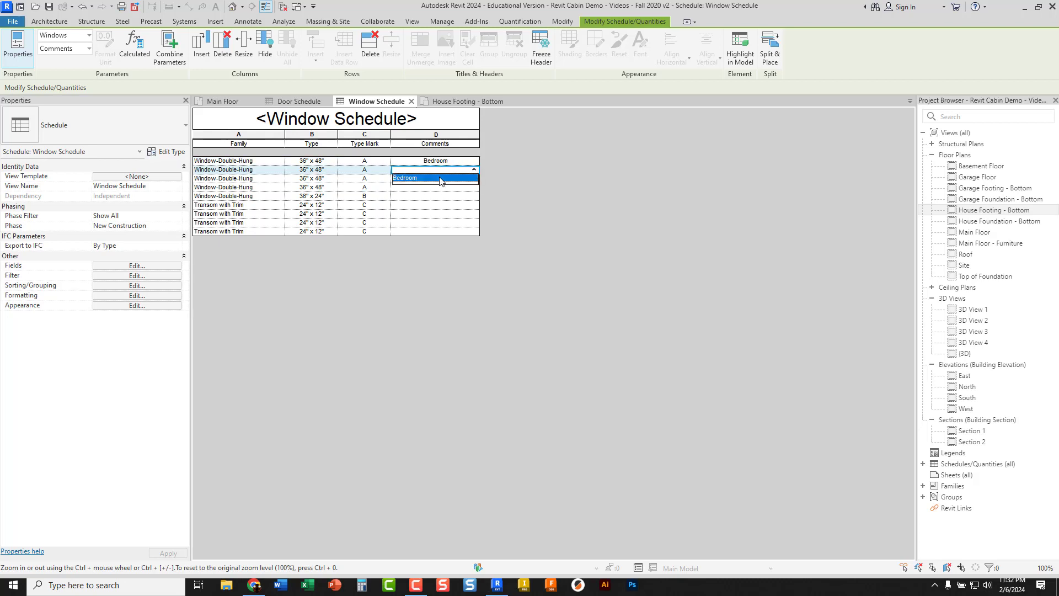
left_click(441, 178)
left_click(446, 180)
left_click(474, 179)
left_click(455, 188)
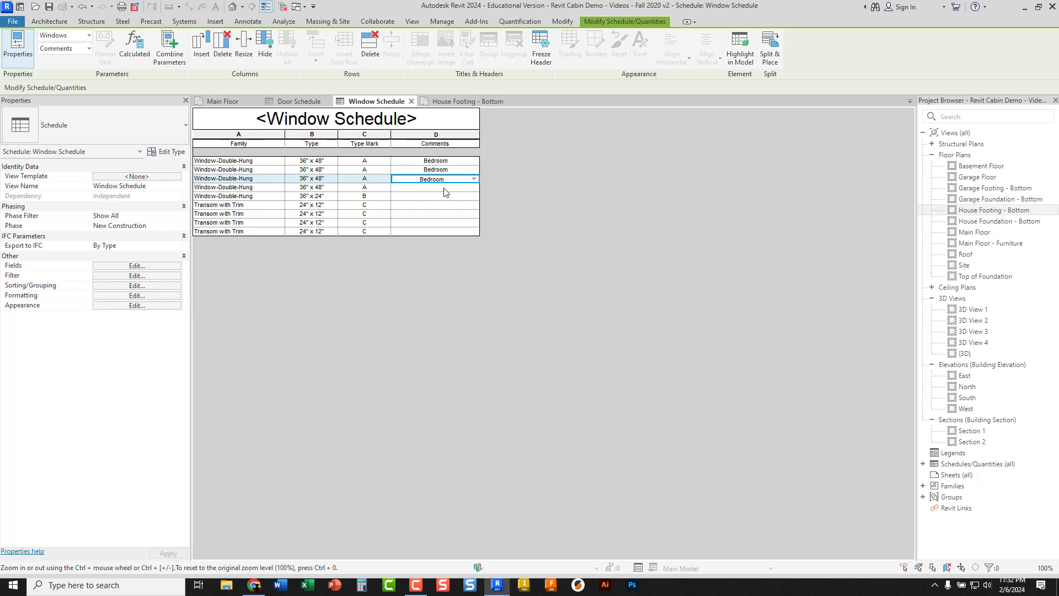
left_click(460, 188)
left_click(474, 188)
left_click(436, 197)
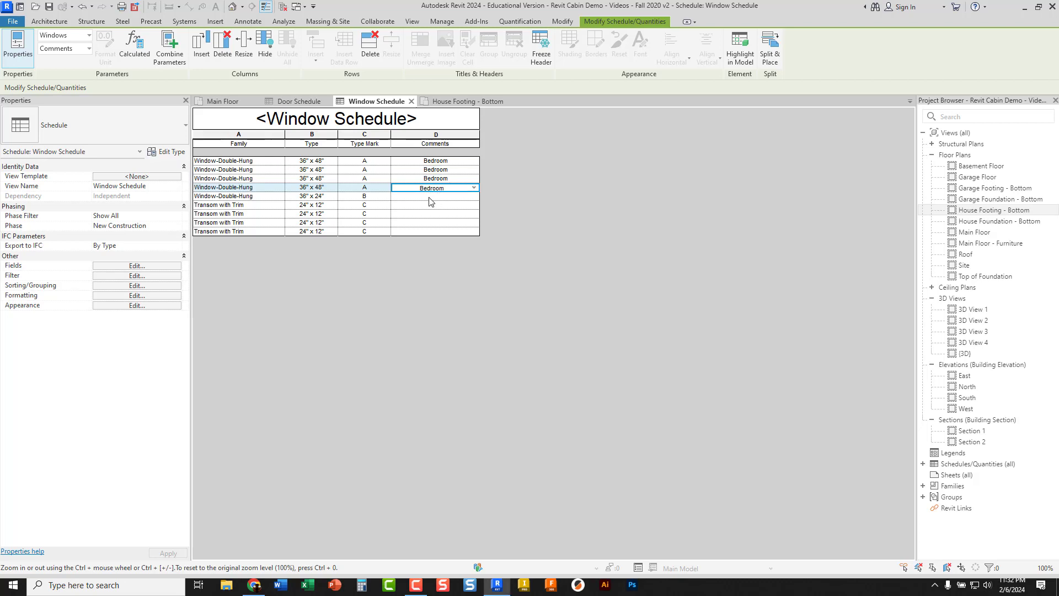
Enter Kitchen as the comment for the 36" x 24" double-hung window
left_click(430, 198)
type("Kitchen")
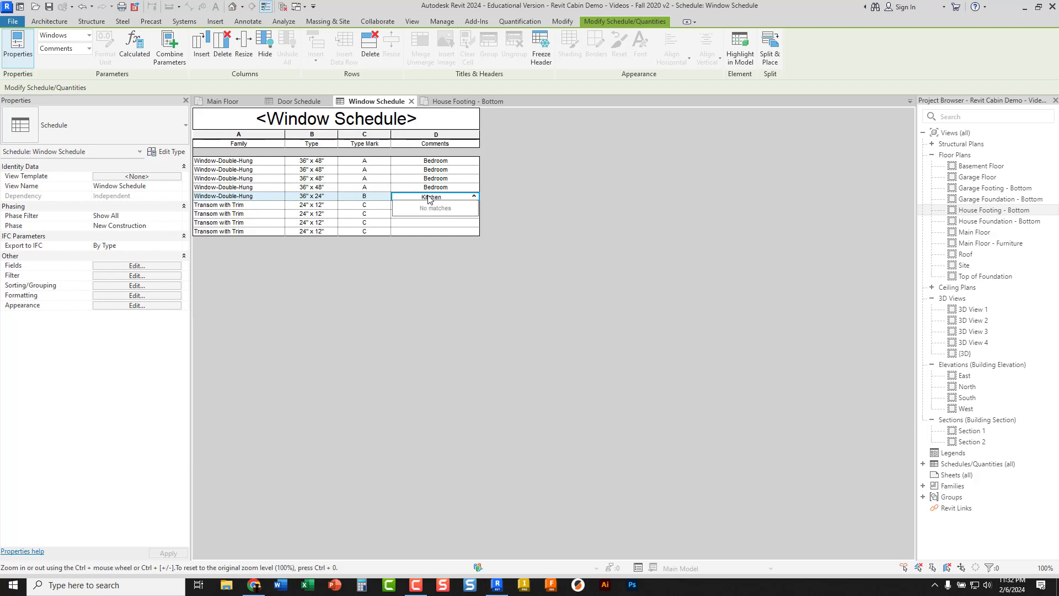
left_click(436, 223)
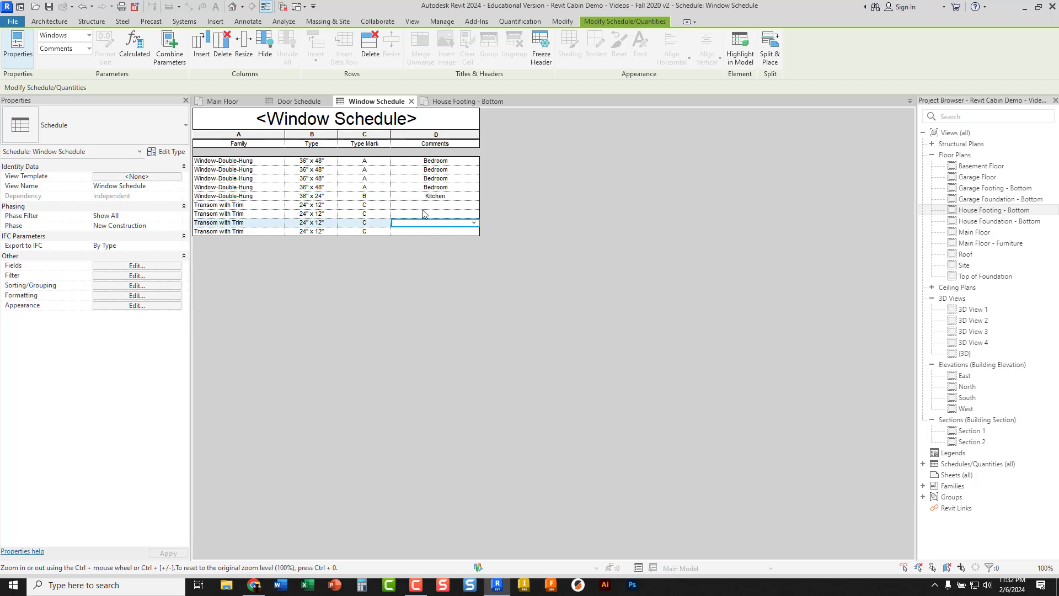
Enter Basement as the comment for the first 24" x 12" Transom with Trim window
left_click(432, 205)
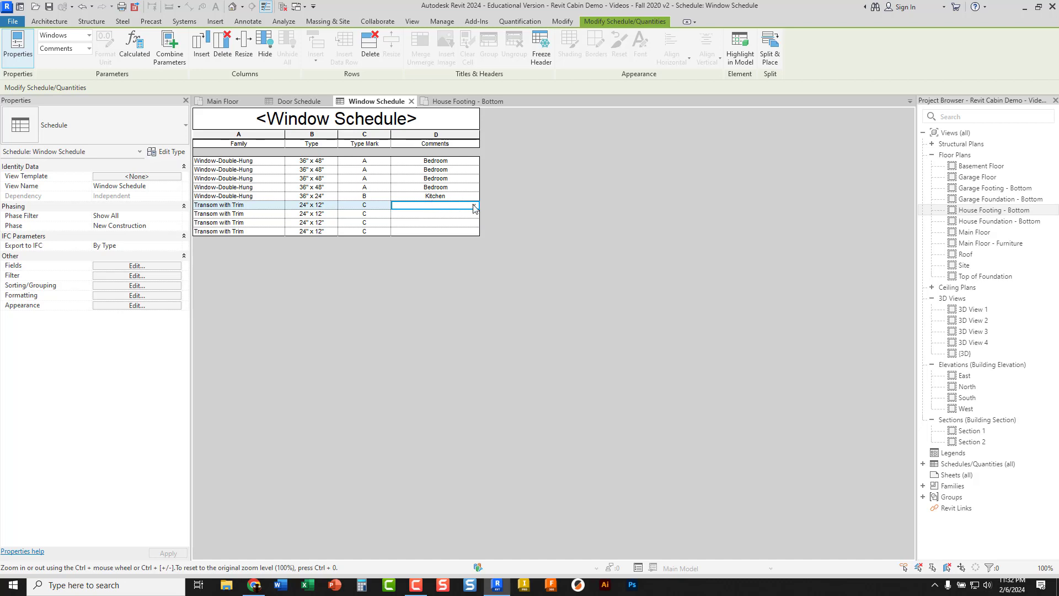
left_click(475, 206)
left_click(423, 205)
type("Basement")
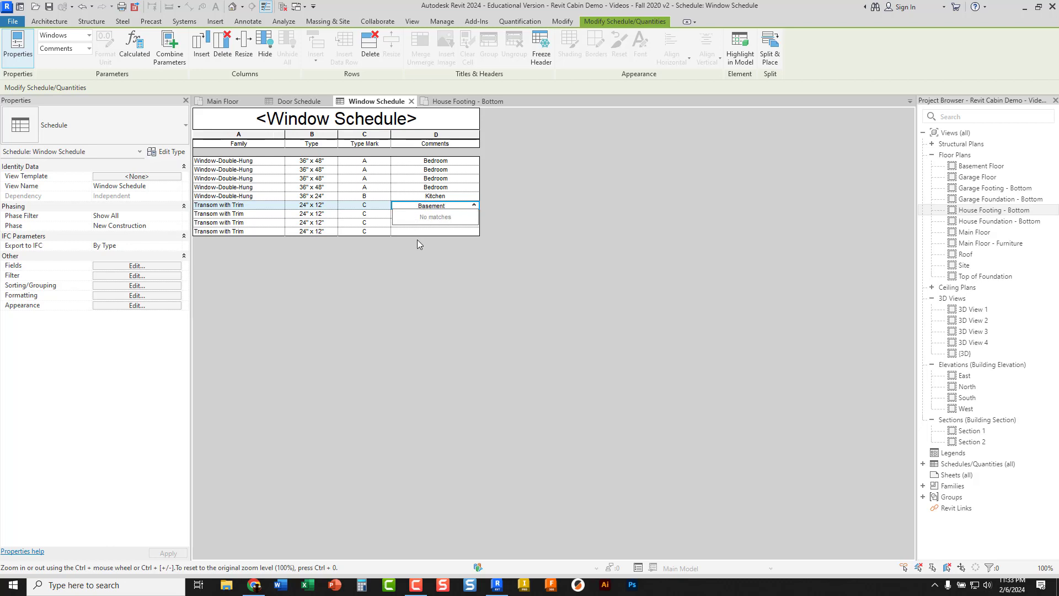
key("Return")
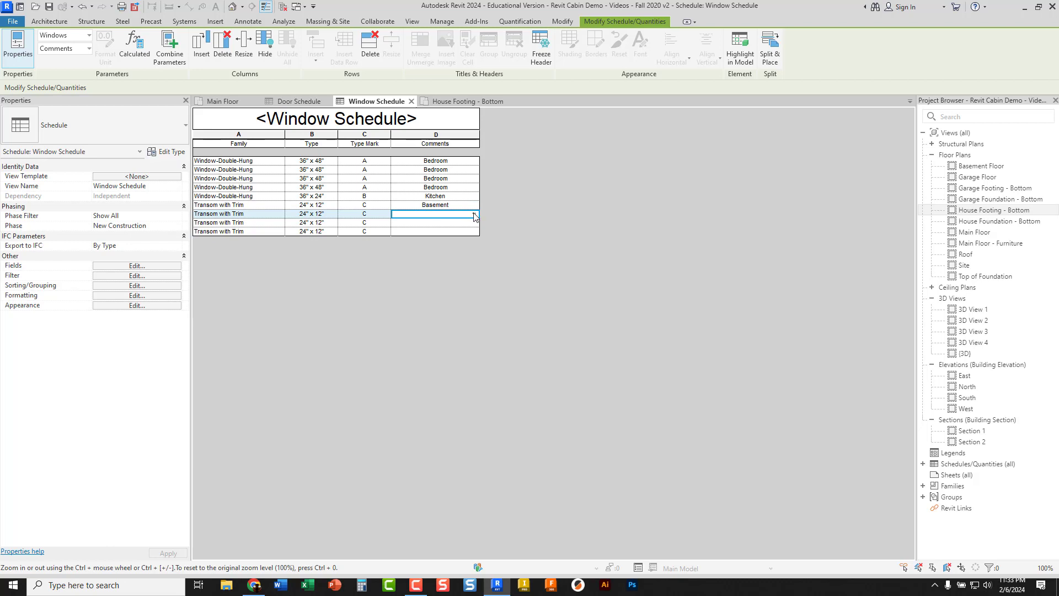
Set the comments of the remaining three 24" x 12" Transom with Trim windows to Basement
left_click(474, 216)
left_click(436, 222)
left_click(447, 223)
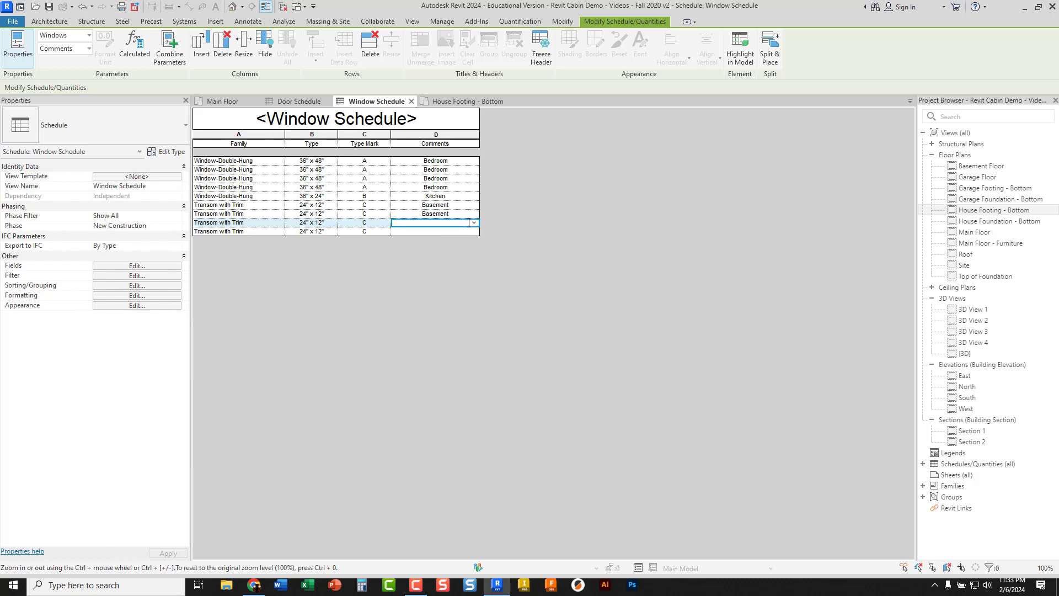
left_click(475, 223)
left_click(432, 236)
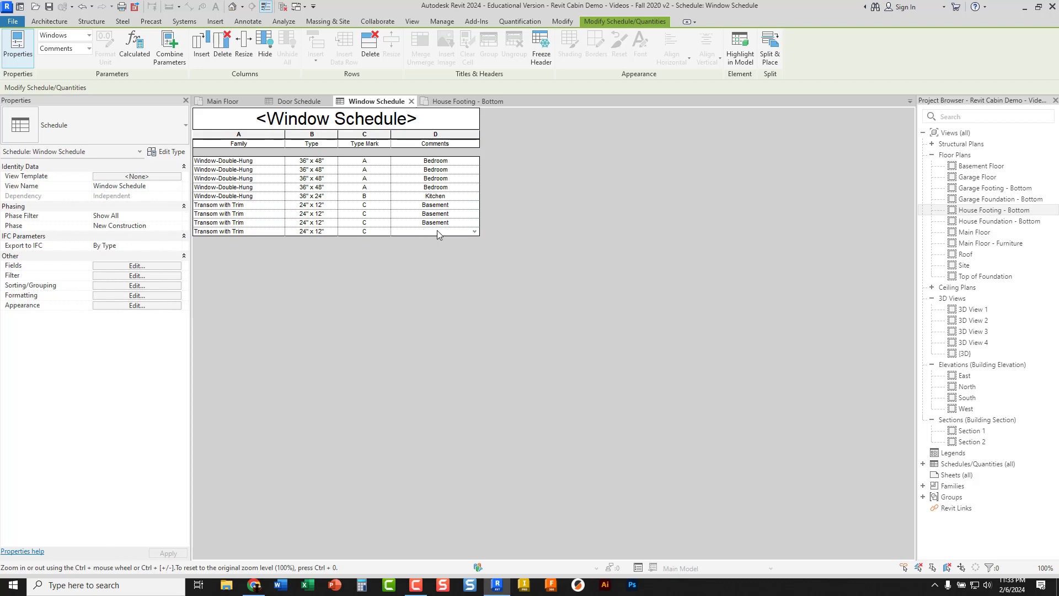
left_click(467, 230)
left_click(475, 232)
left_click(425, 245)
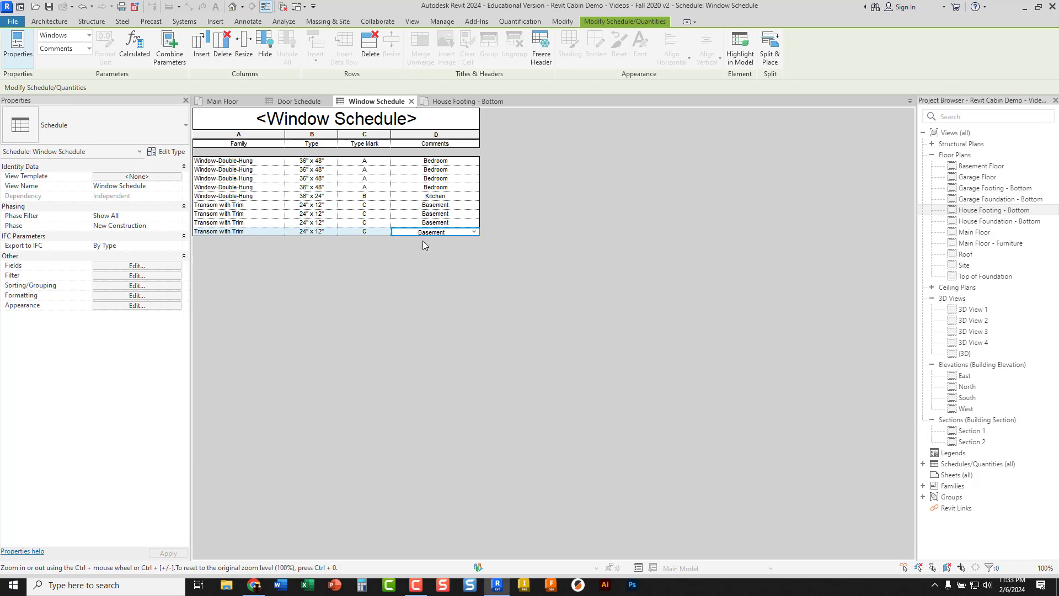
left_click(454, 215)
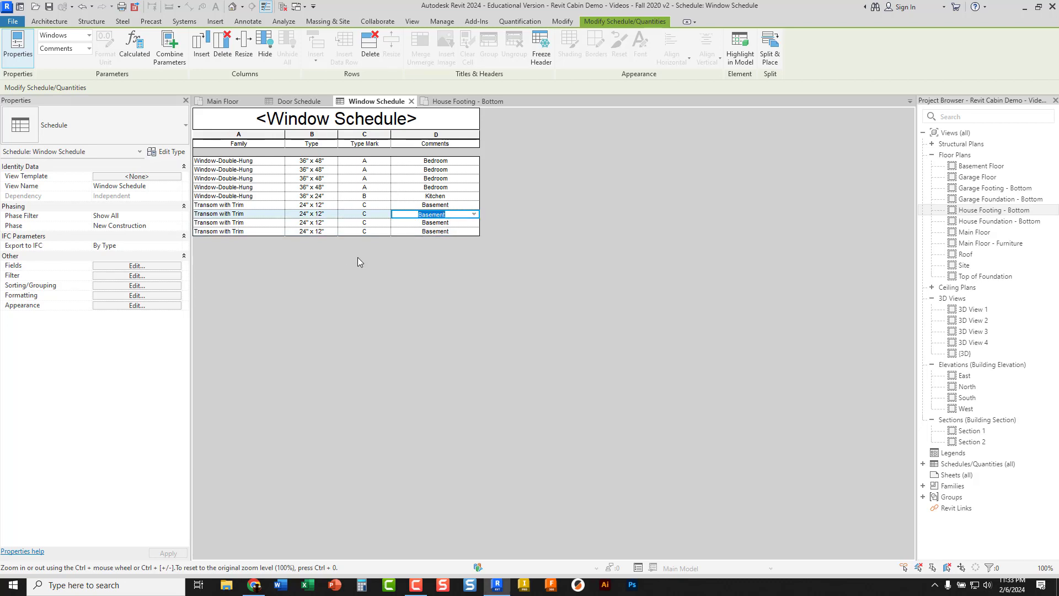
left_click(389, 257)
Review the finished Door Schedule and Window Schedule against the door and window tags in the Main Floor plan
left_click(293, 102)
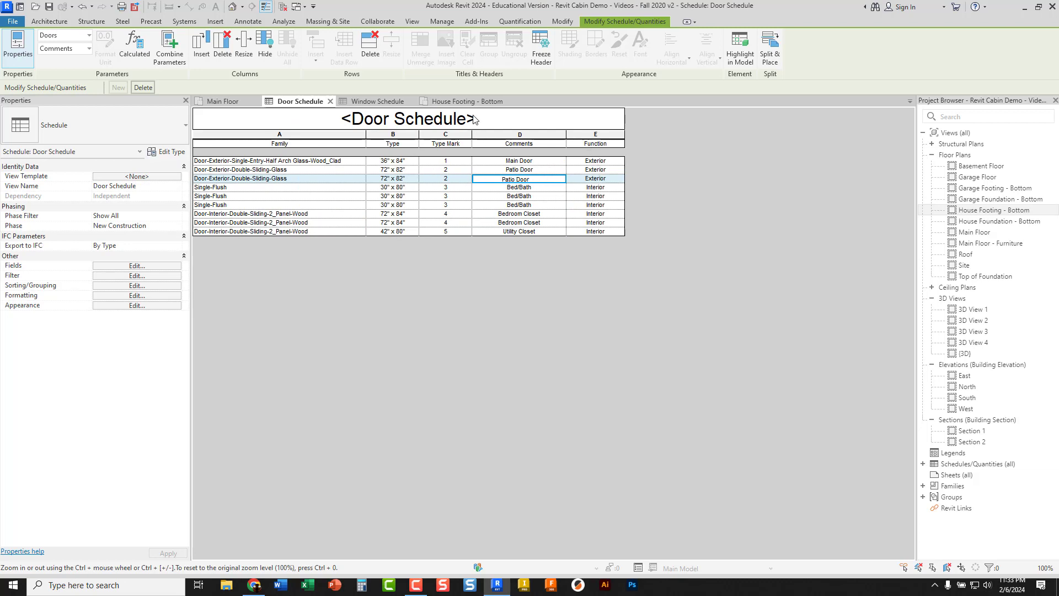
left_click(374, 101)
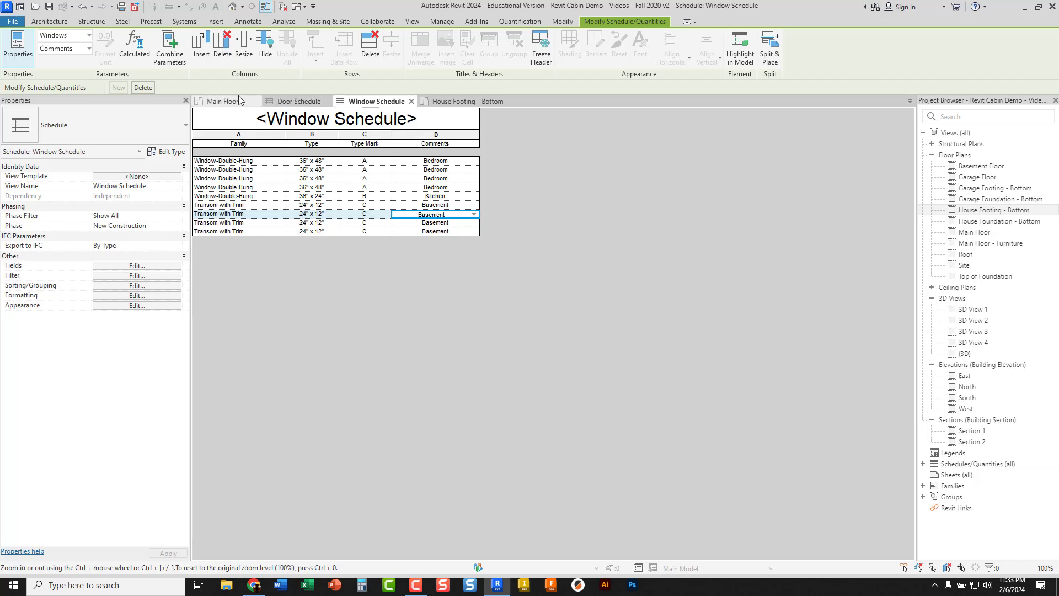
left_click(223, 101)
scroll(373, 328, "down", 2)
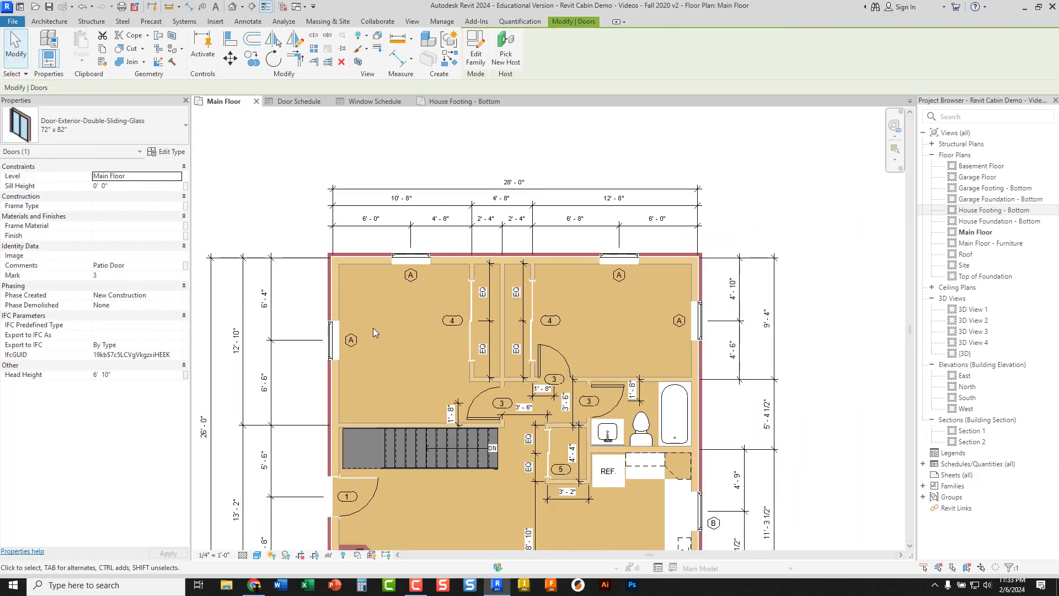
middle_click_drag(385, 326, 376, 222)
middle_click_drag(382, 258, 376, 274)
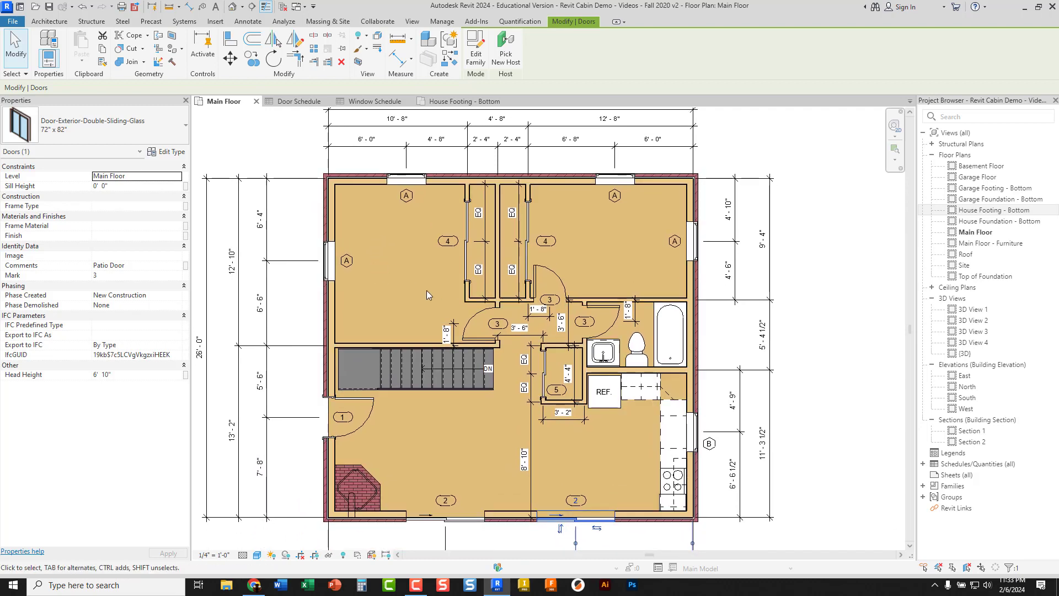
middle_click_drag(410, 277, 445, 259)
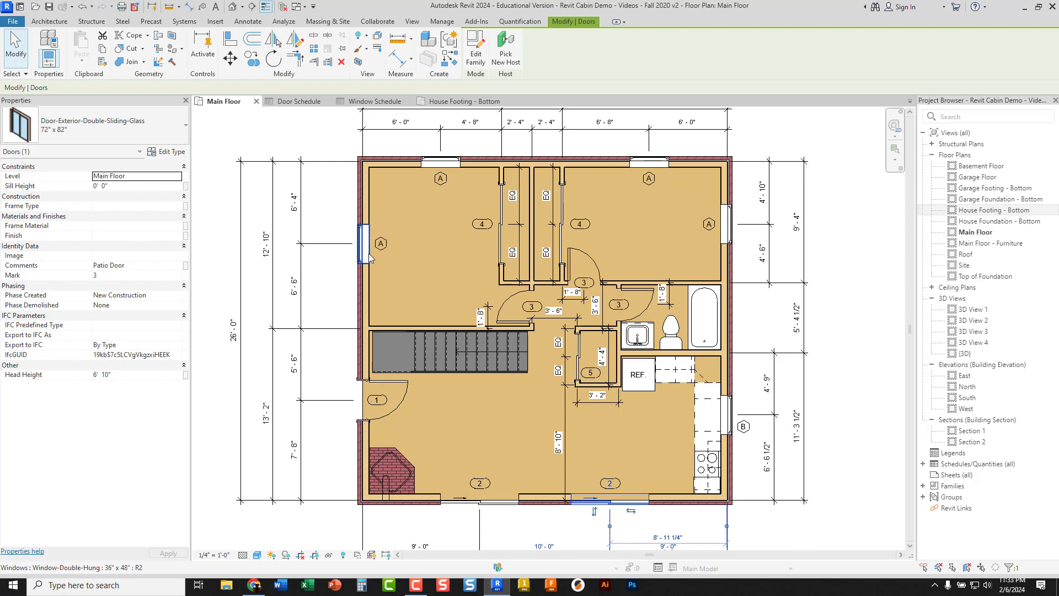